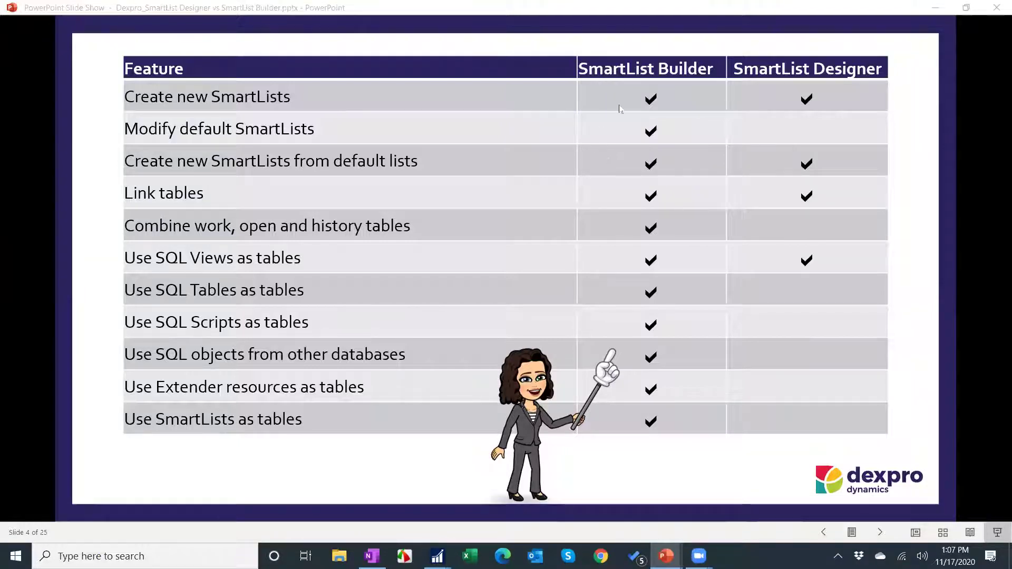
# Advance the presentation by one slide, switch to Chrome, search for eonesolutions and open the eOne Solutions website
pyautogui.press('Right')
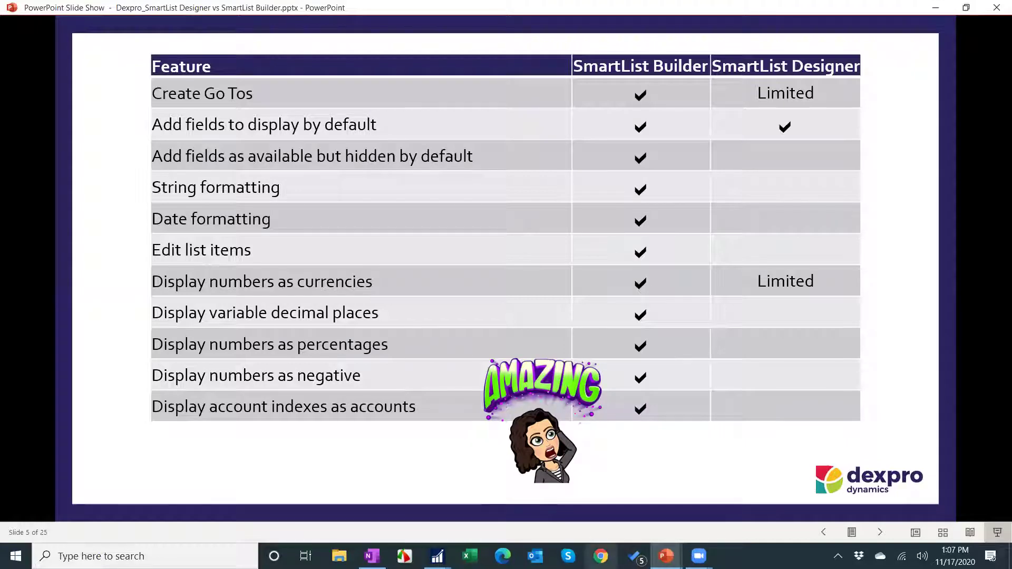
pyautogui.click(601, 556)
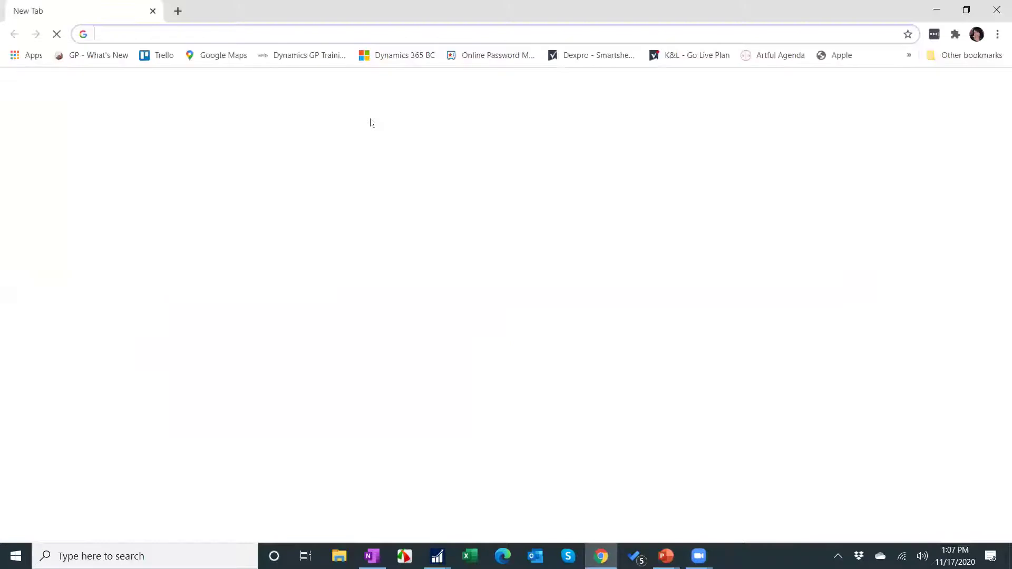
pyautogui.click(230, 31)
pyautogui.write('eonesolutions')
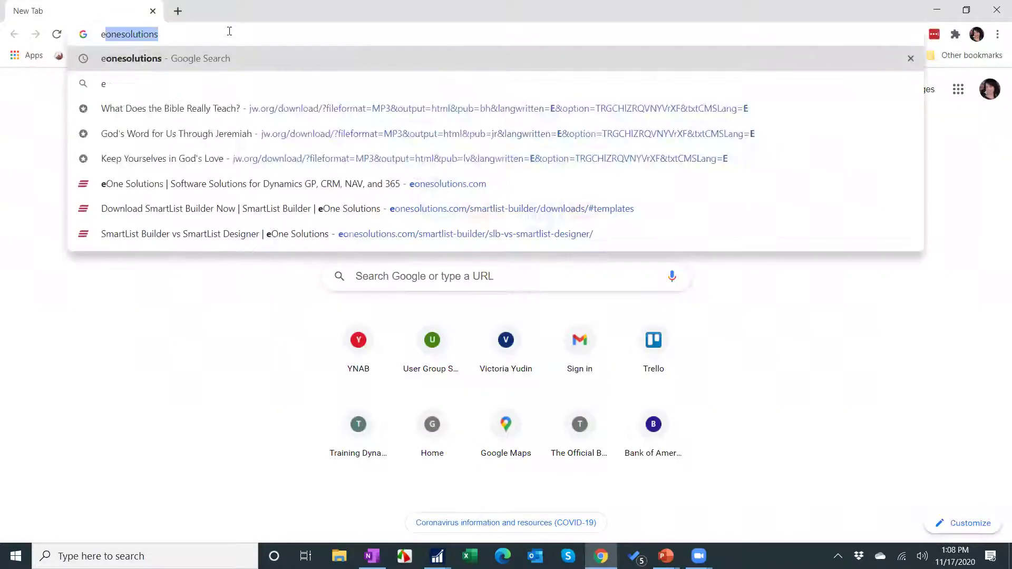
pyautogui.press('Return')
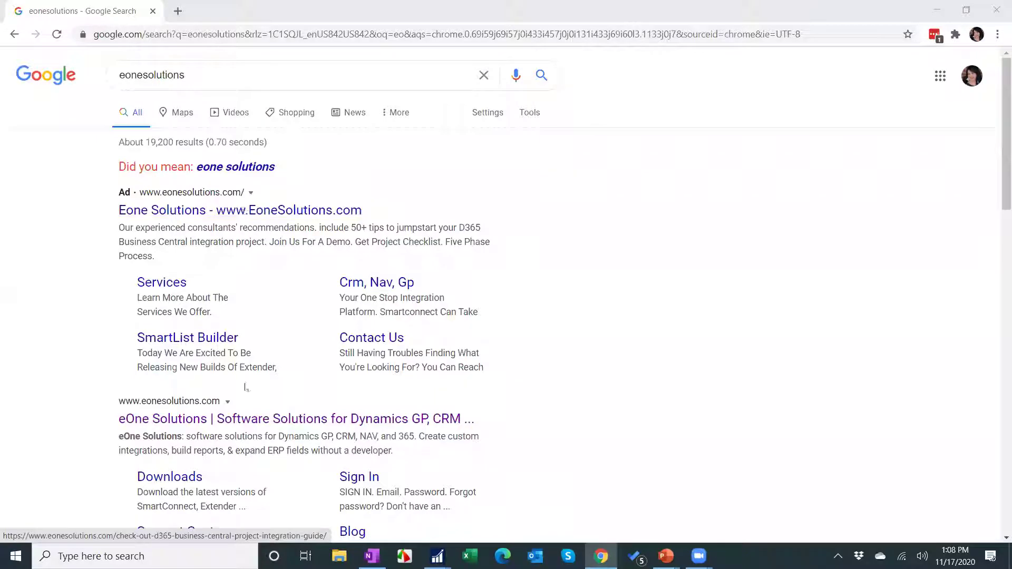
pyautogui.click(250, 420)
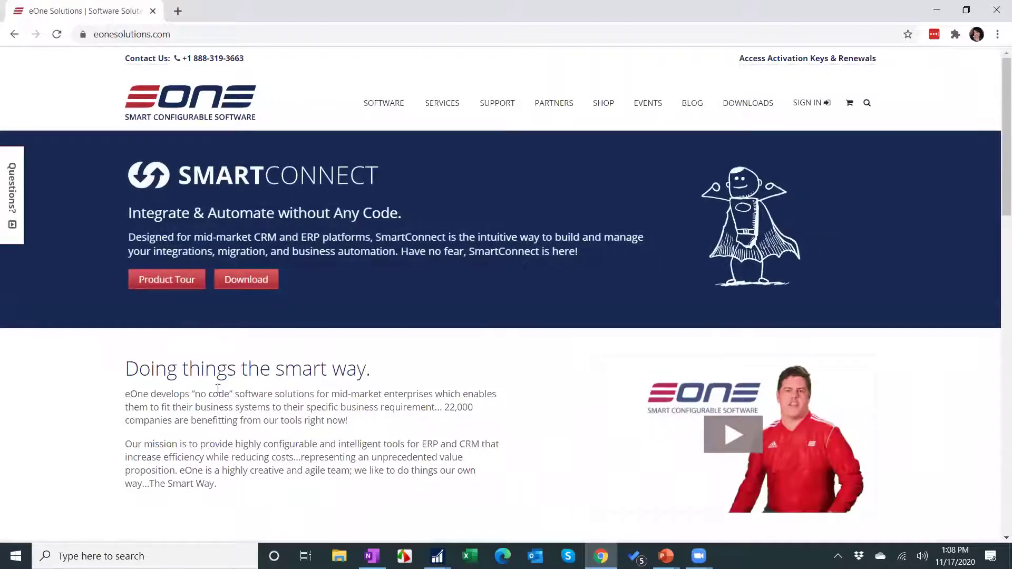
# Open the SmartList Builder product pages and review the full SLB vs SmartList Designer feature comparison
pyautogui.moveTo(396, 98)
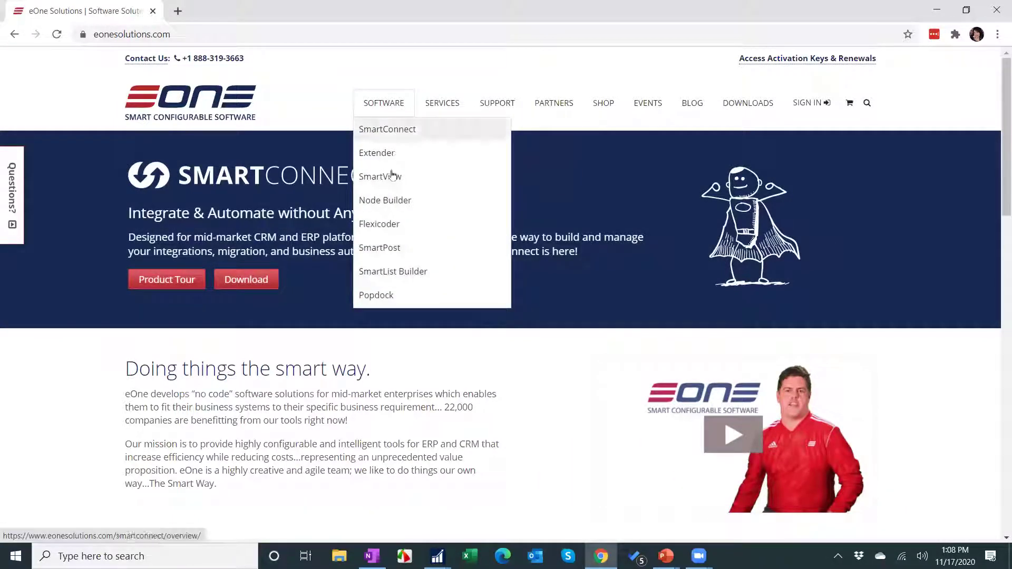
pyautogui.click(390, 283)
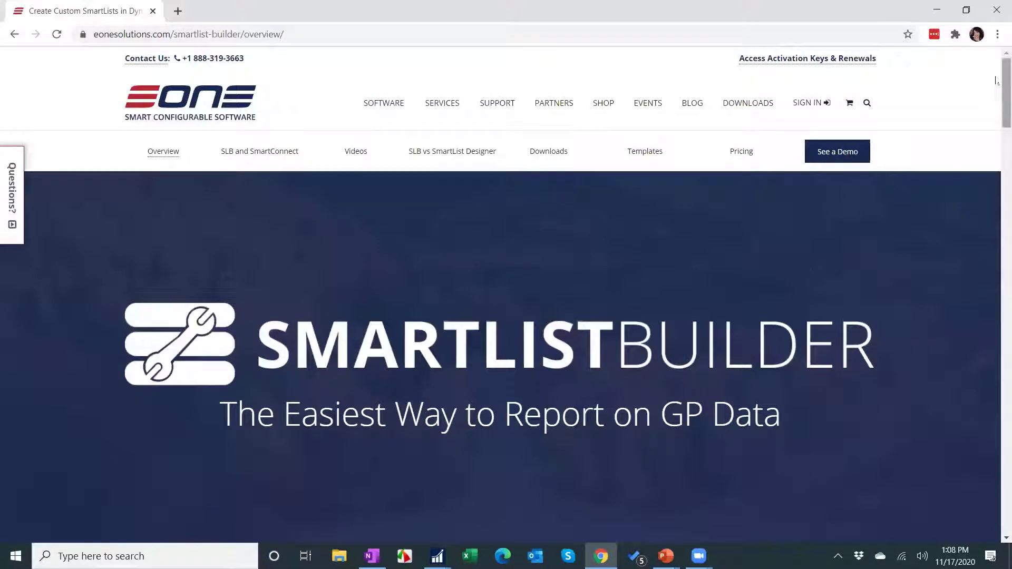
pyautogui.scroll(-6, 996, 92)
pyautogui.scroll(6, 996, 93)
pyautogui.click(454, 153)
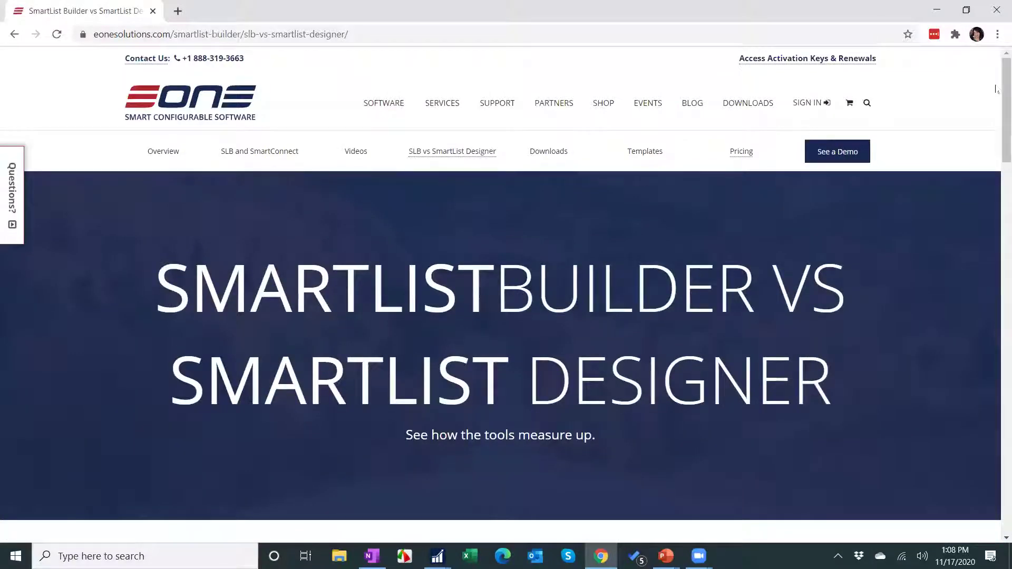
pyautogui.scroll(-2, 996, 143)
pyautogui.scroll(-15, 996, 144)
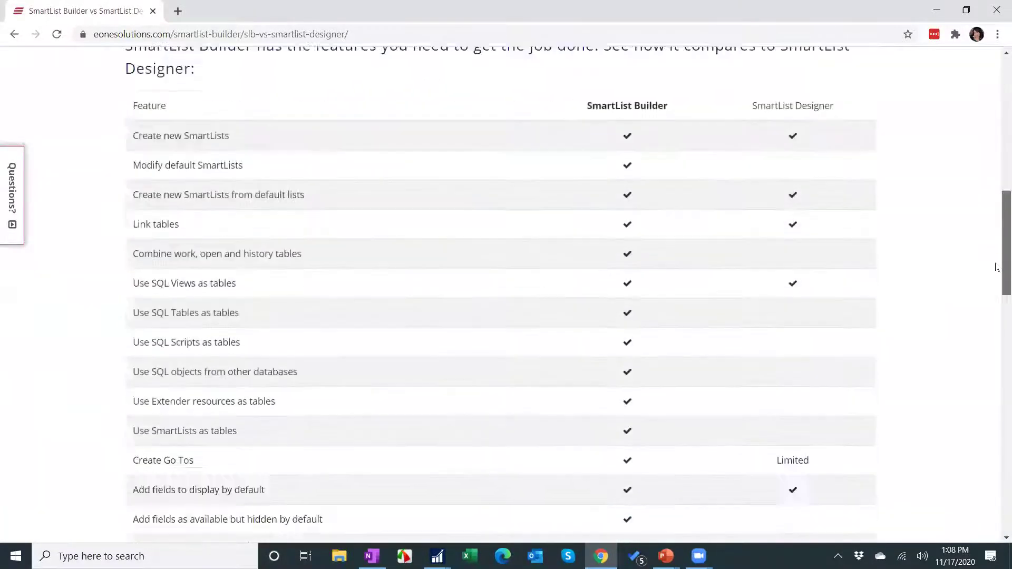
pyautogui.scroll(-10, 996, 328)
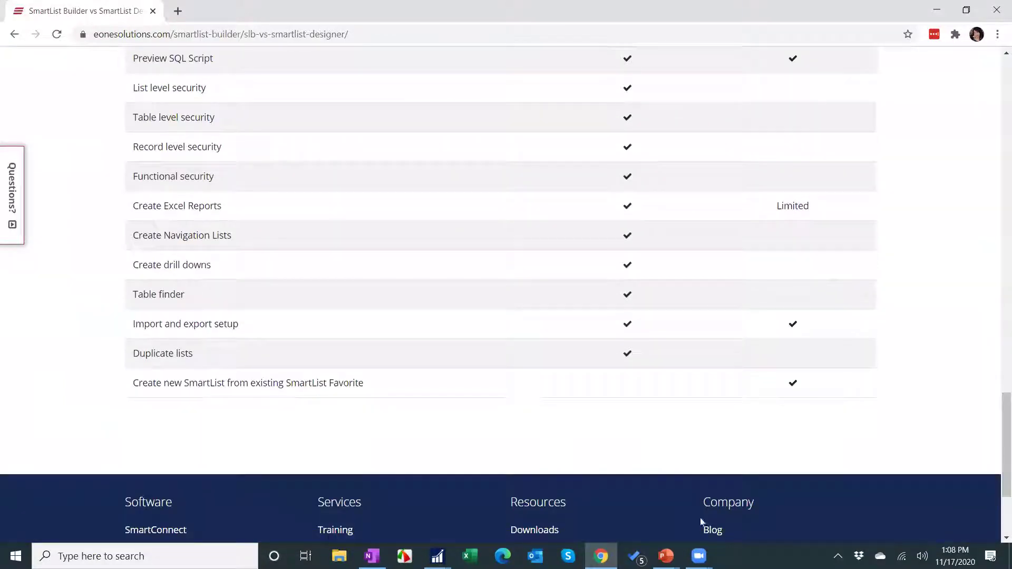
# Return to the PowerPoint slide show and advance to the slide "Creating a SmartList Designer Report Based on Tables"
pyautogui.click(666, 556)
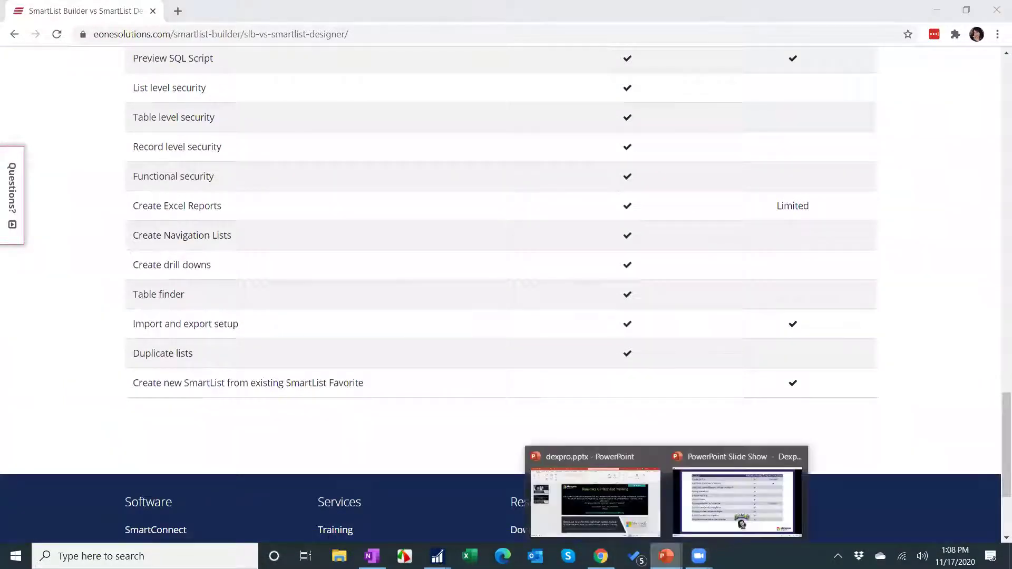
pyautogui.click(732, 483)
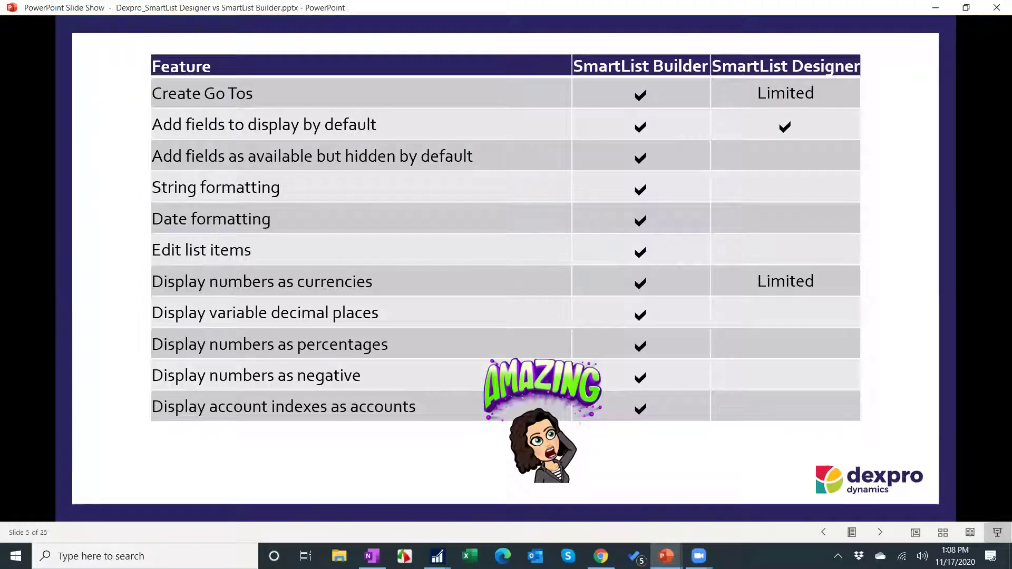
pyautogui.press('Right')
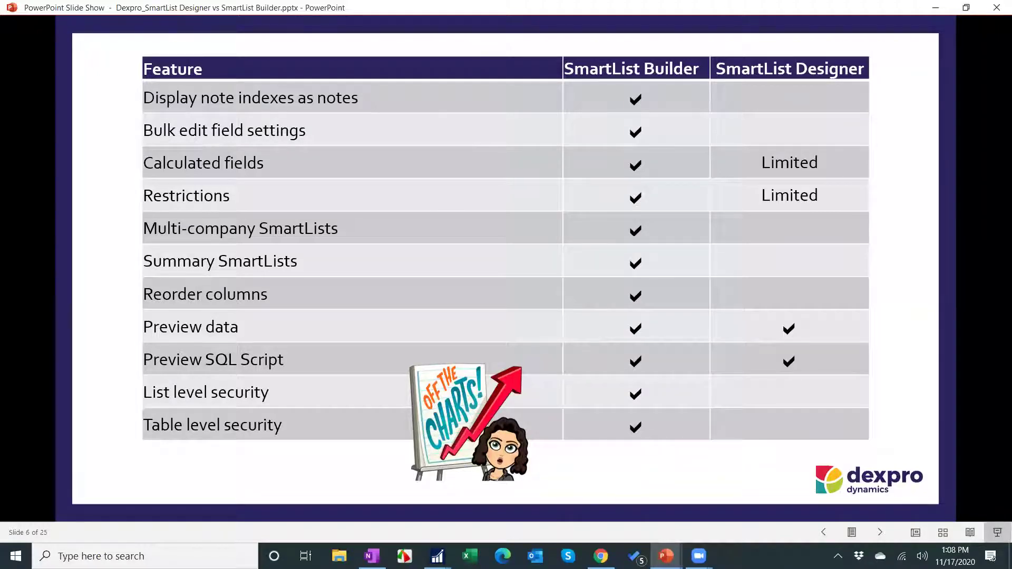
pyautogui.press('Right')
pyautogui.press('Right')
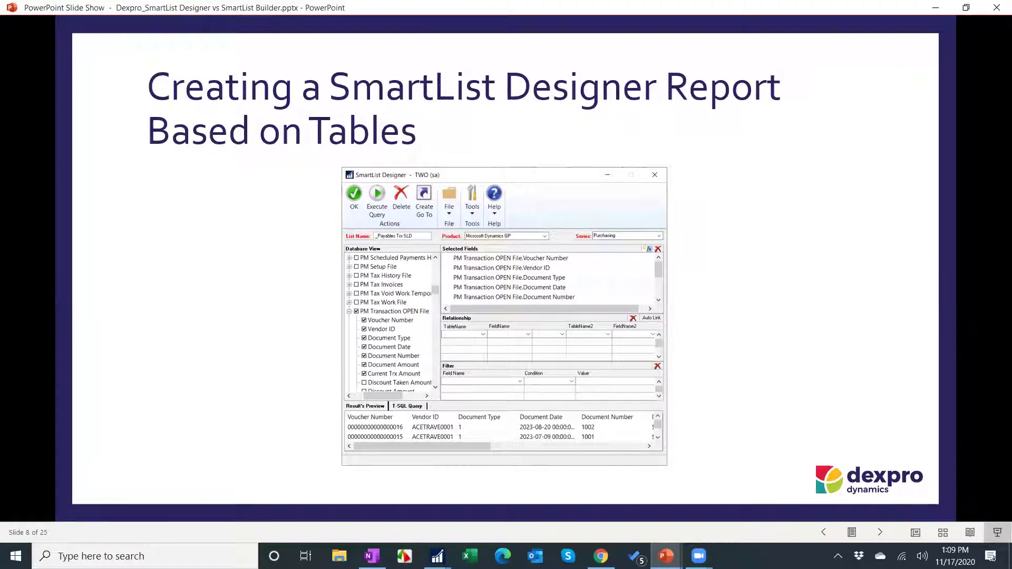
# Switch to the Microsoft Dynamics GP home page and show where SmartList Builder is found among its tools
pyautogui.click(438, 556)
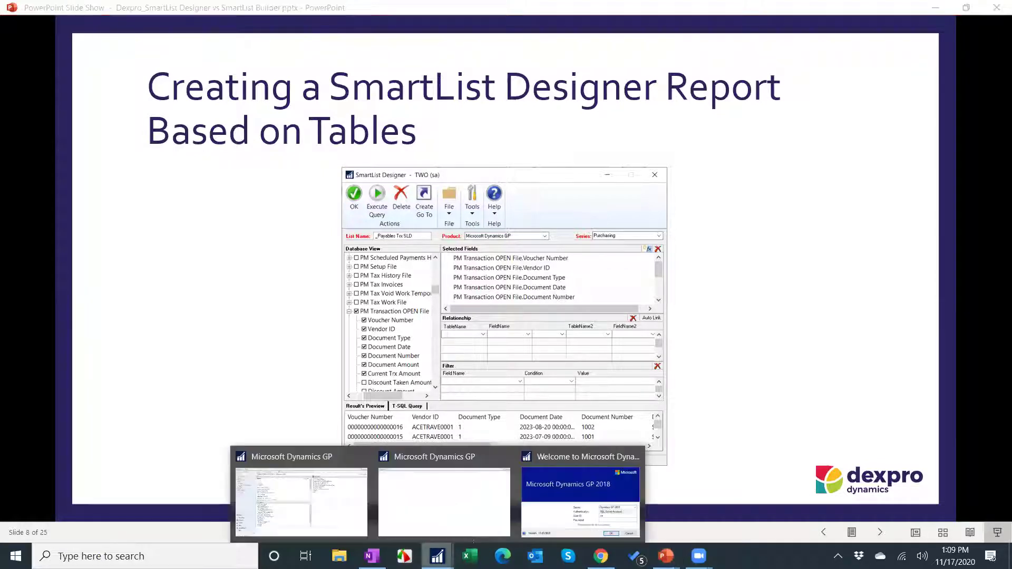
pyautogui.click(556, 500)
pyautogui.click(620, 353)
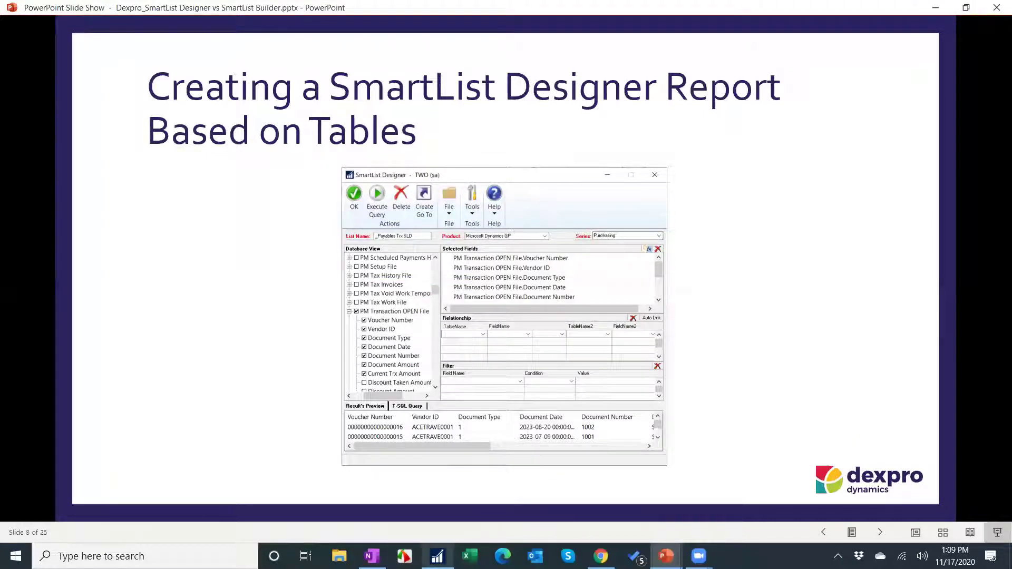
pyautogui.hotkey('alt', 'Tab')
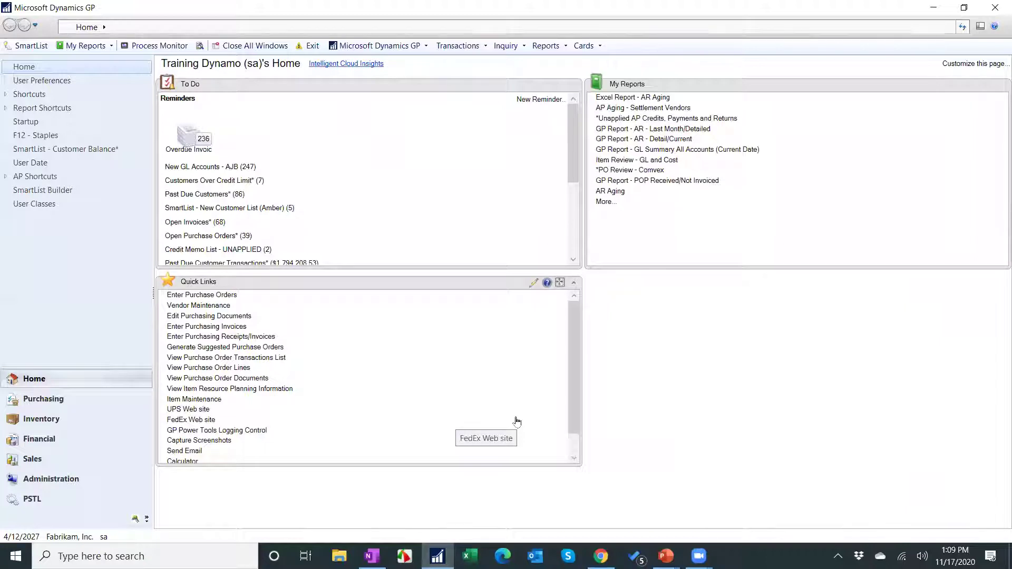
pyautogui.click(378, 47)
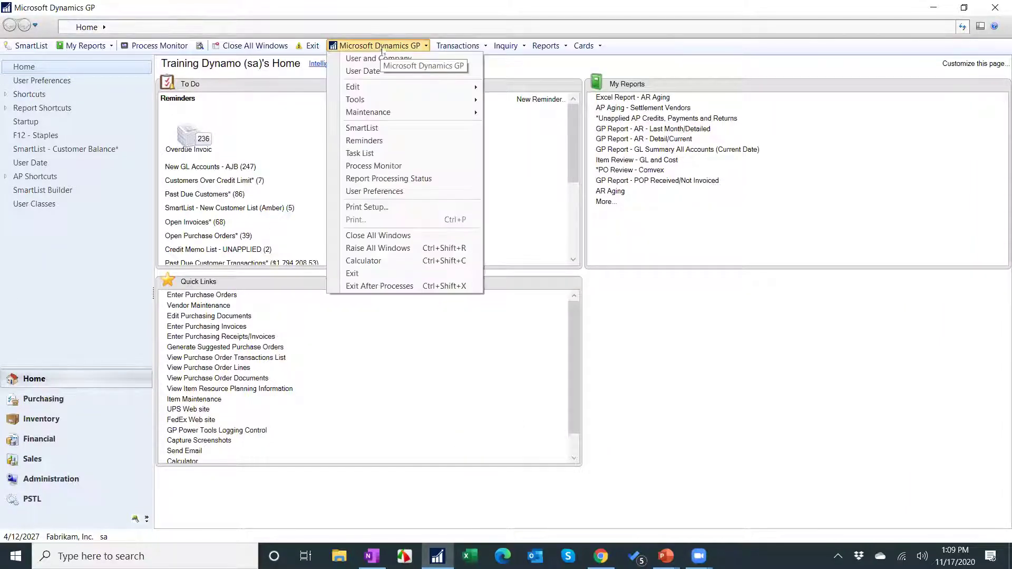
pyautogui.moveTo(393, 101)
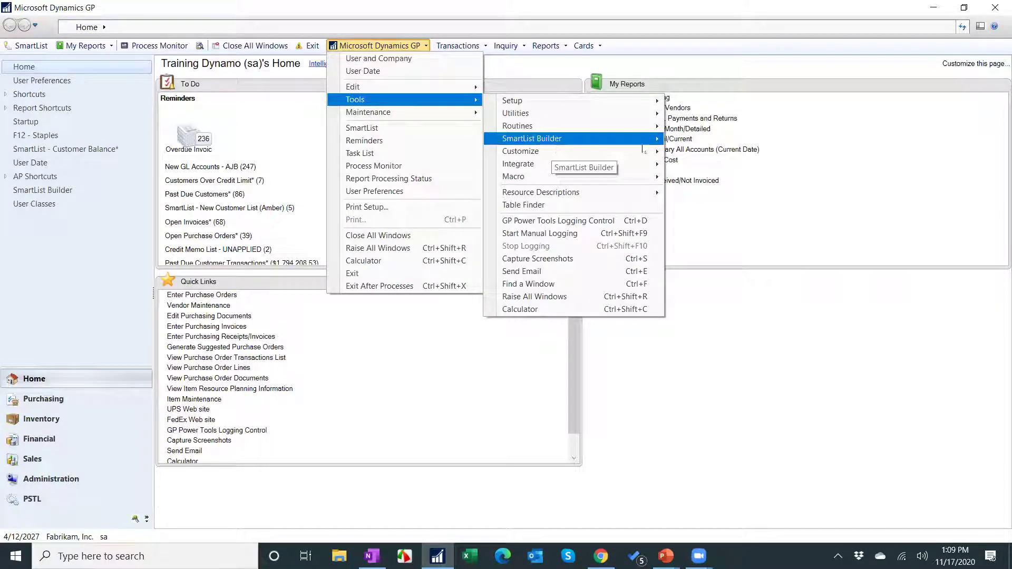
pyautogui.moveTo(649, 139)
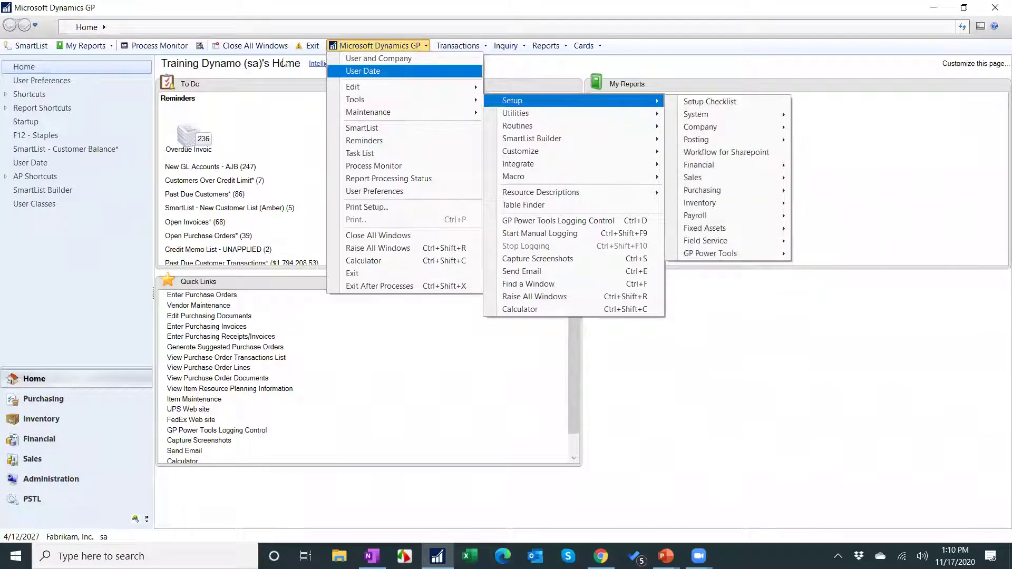
# Open SmartList, accept making the detected SmartList Builder changes, and maximize the SmartList window
pyautogui.click(29, 46)
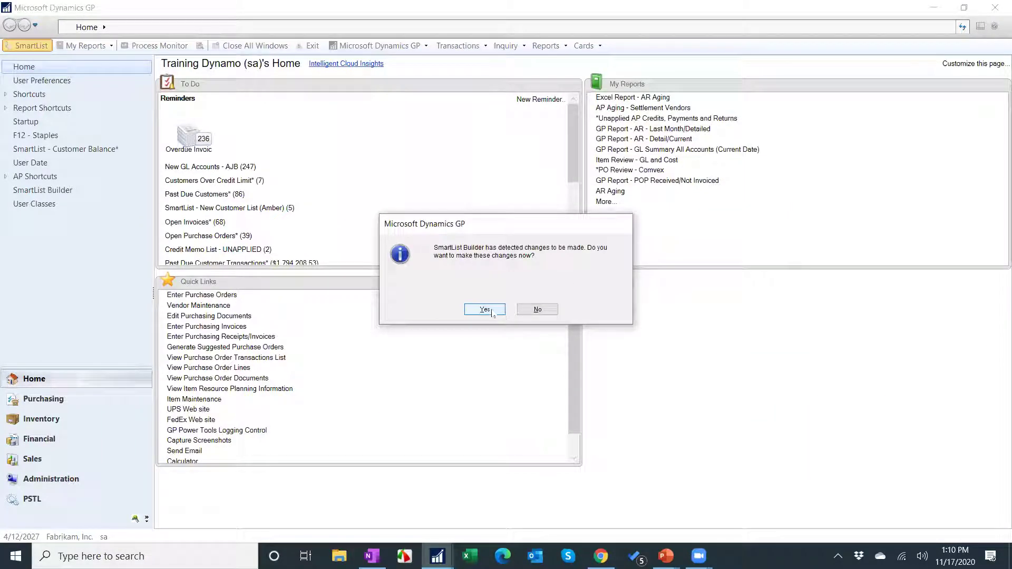
pyautogui.click(485, 310)
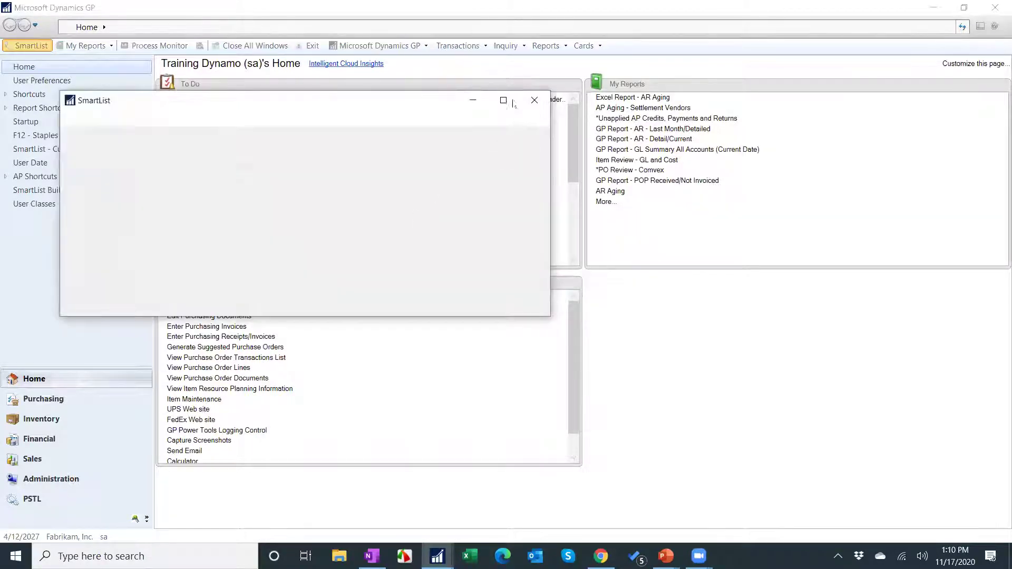
pyautogui.click(503, 101)
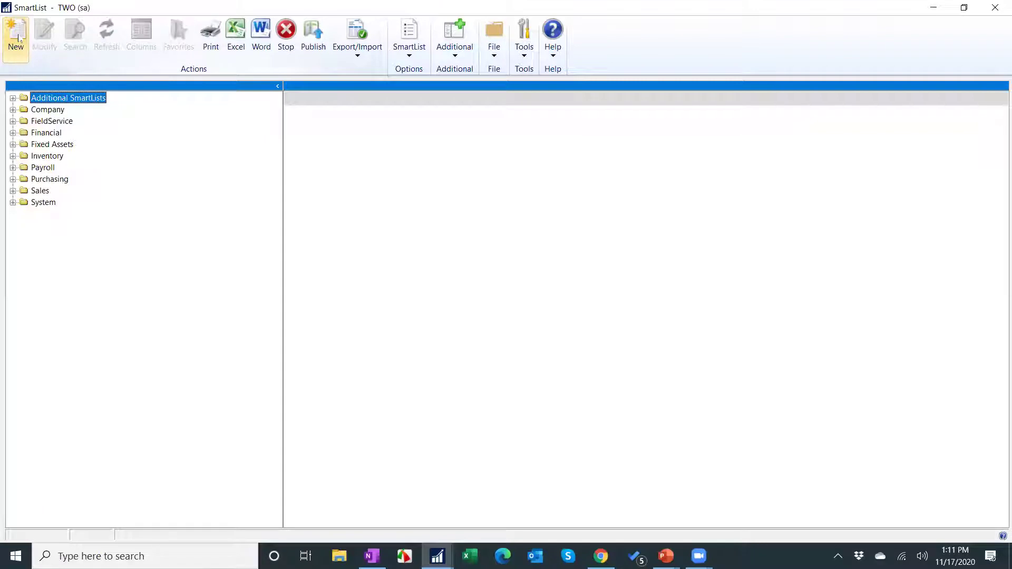
# Start a new SmartList and close the SmartList Builder window without creating anything
pyautogui.click(18, 38)
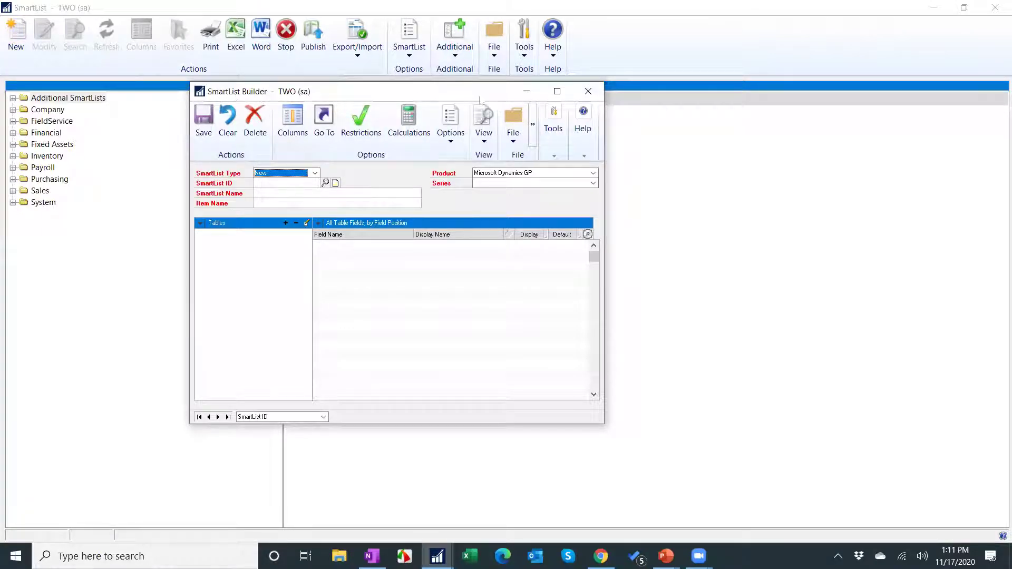
pyautogui.click(592, 91)
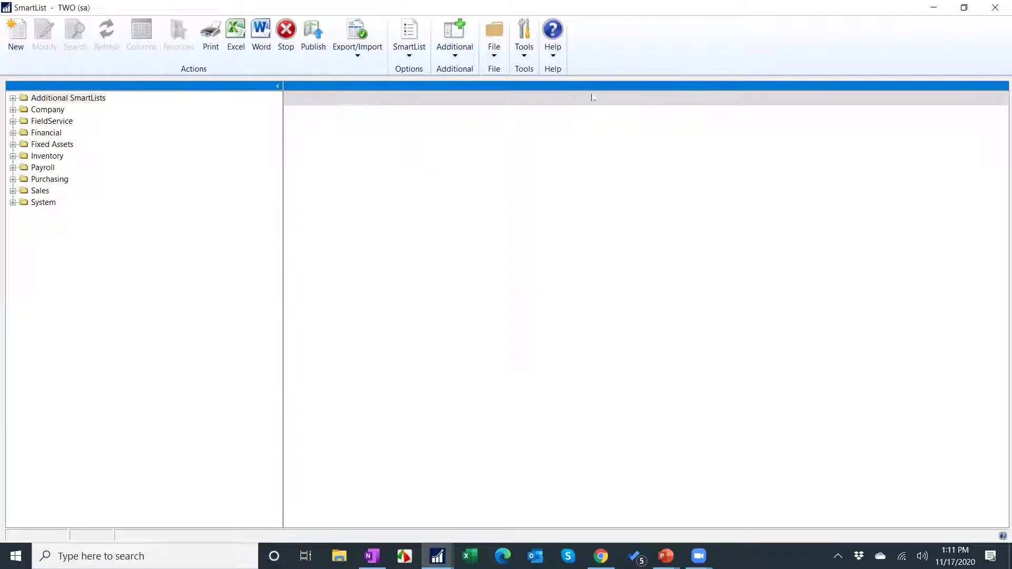
pyautogui.click(520, 50)
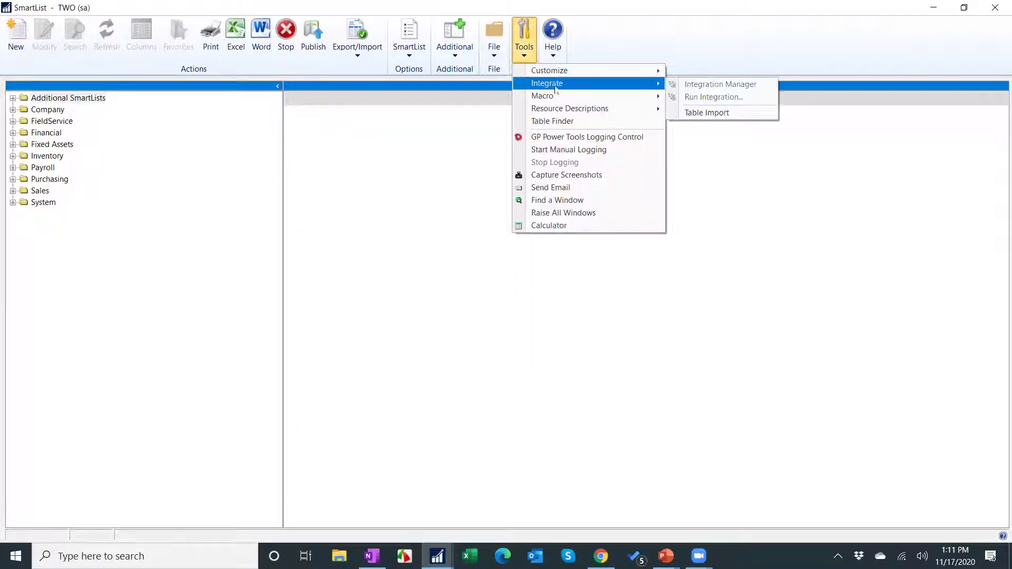
pyautogui.moveTo(571, 71)
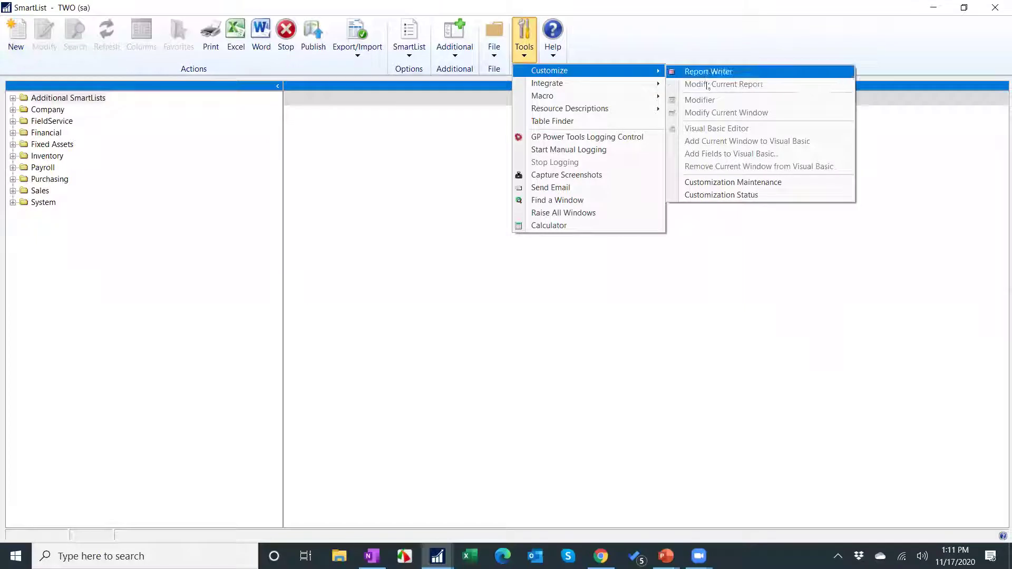
pyautogui.click(722, 188)
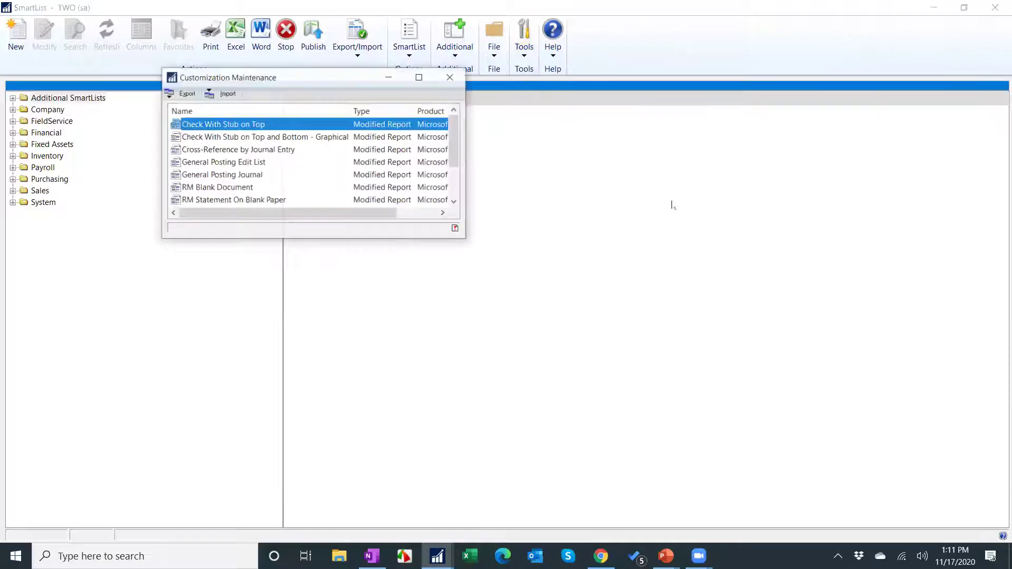
pyautogui.scroll(-2, 451, 157)
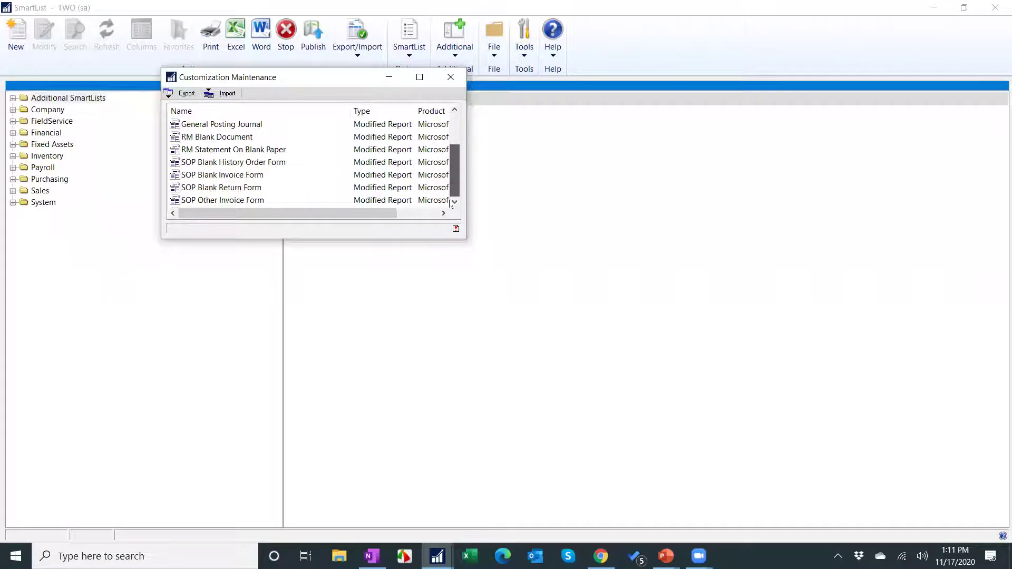
pyautogui.click(451, 77)
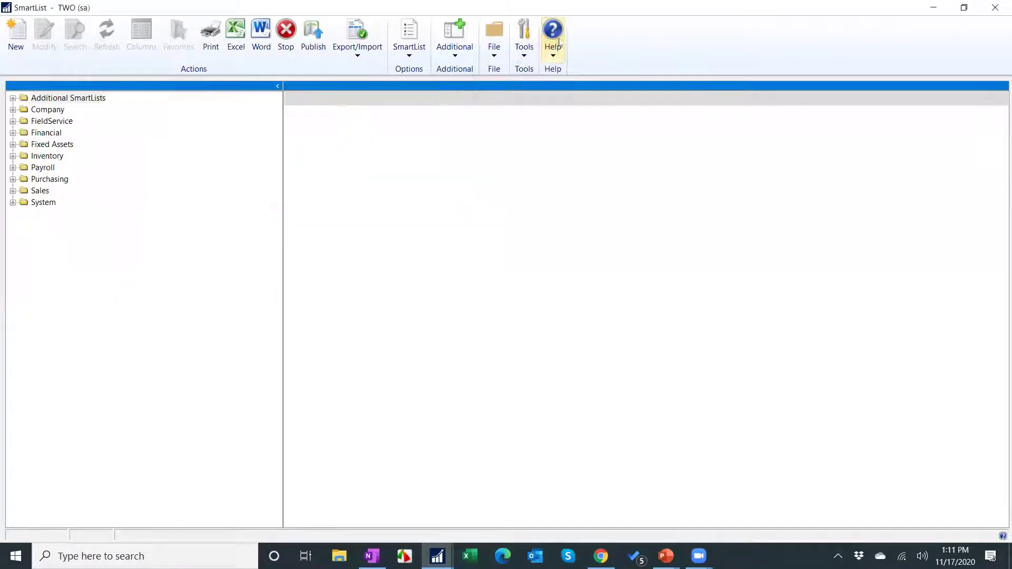
pyautogui.click(562, 42)
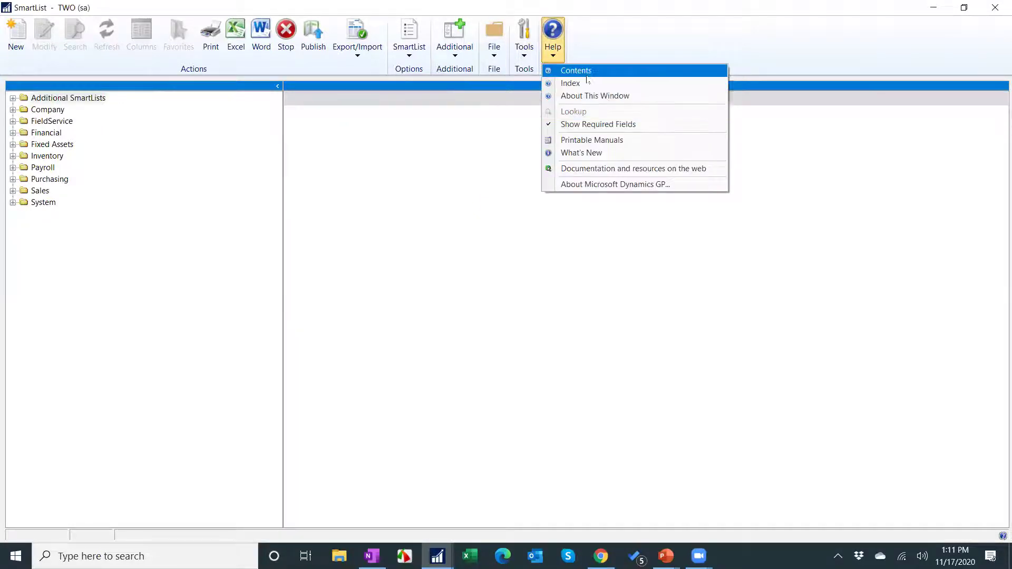
# Disable the SmartList Builder product in Customization Status and minimize that window
pyautogui.click(521, 53)
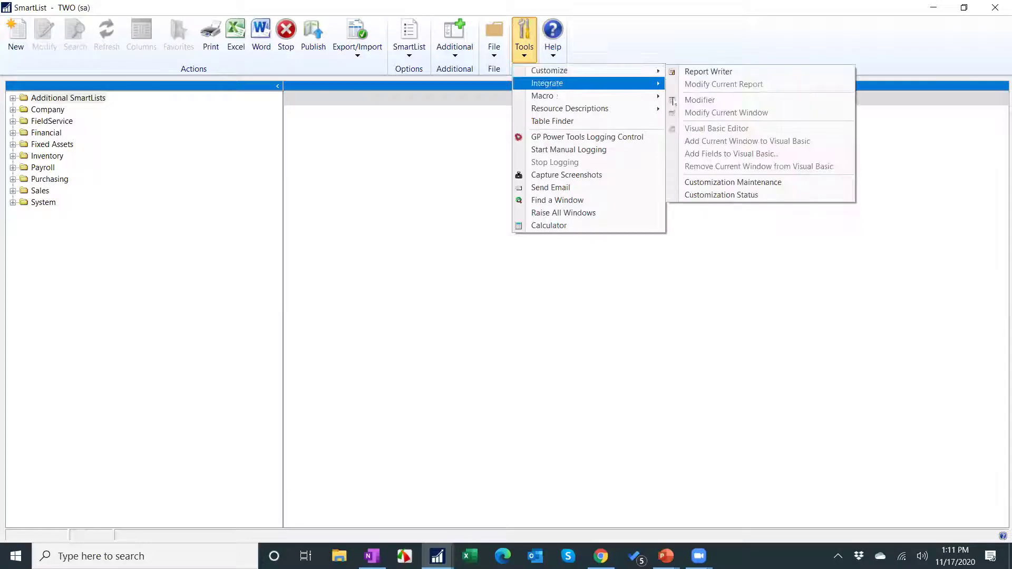
pyautogui.click(719, 195)
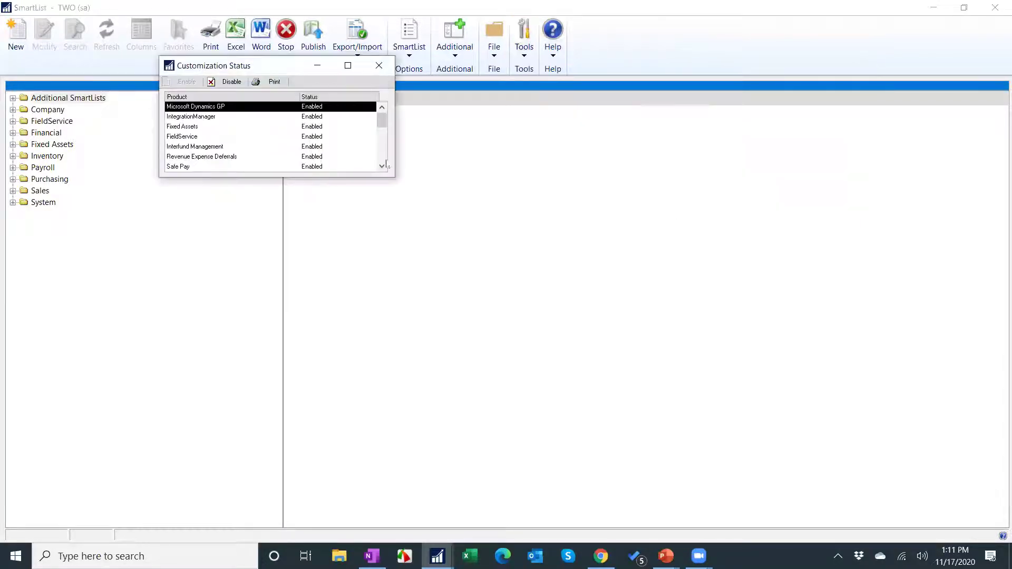
pyautogui.scroll(-2, 383, 154)
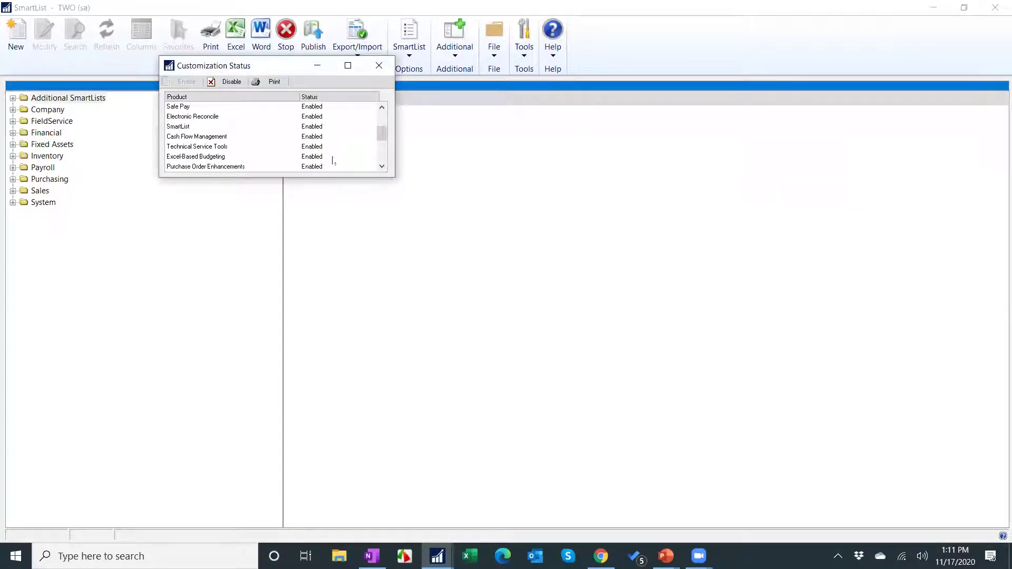
pyautogui.scroll(-2, 383, 158)
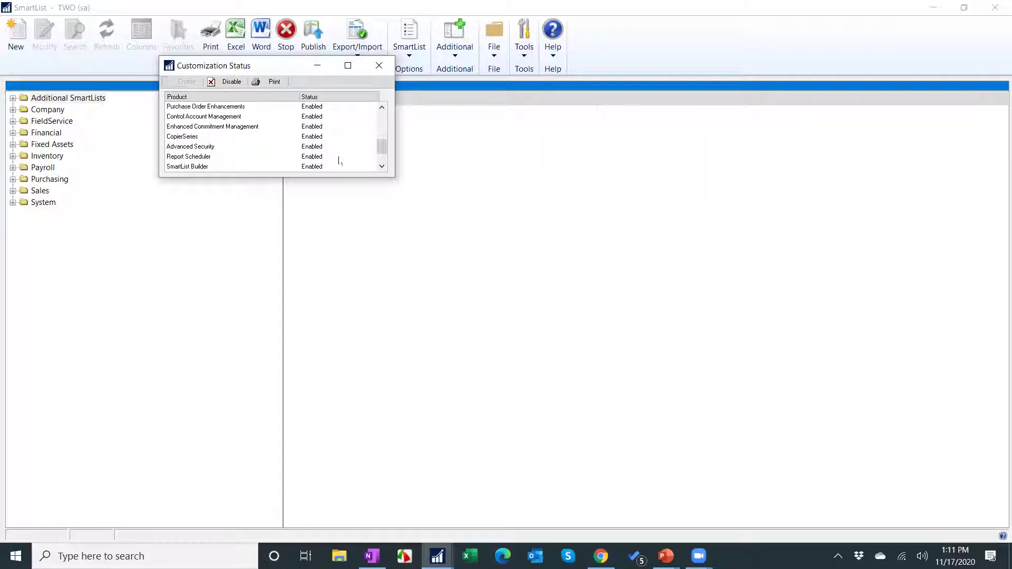
pyautogui.click(199, 168)
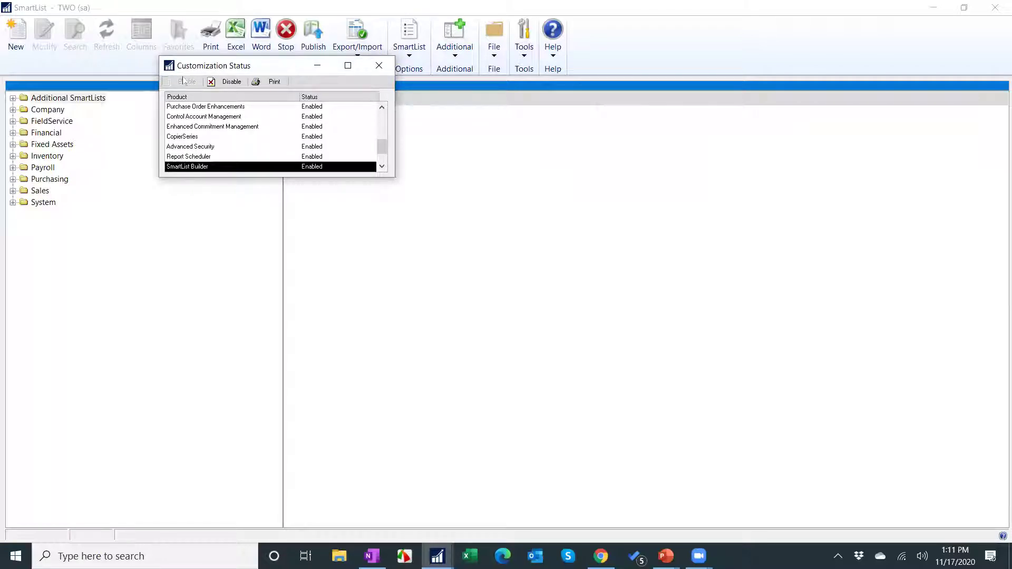
pyautogui.click(227, 82)
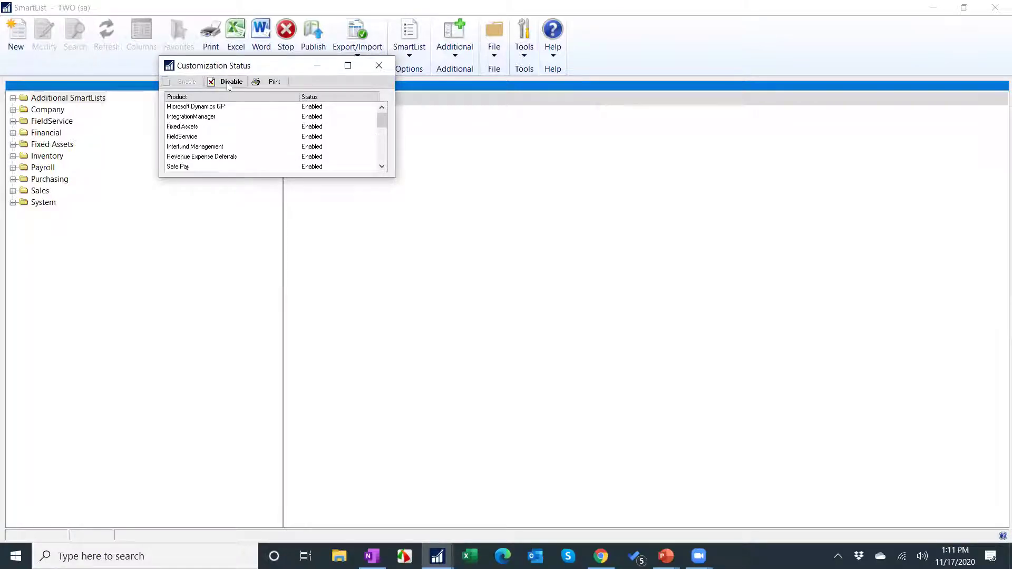
pyautogui.click(317, 67)
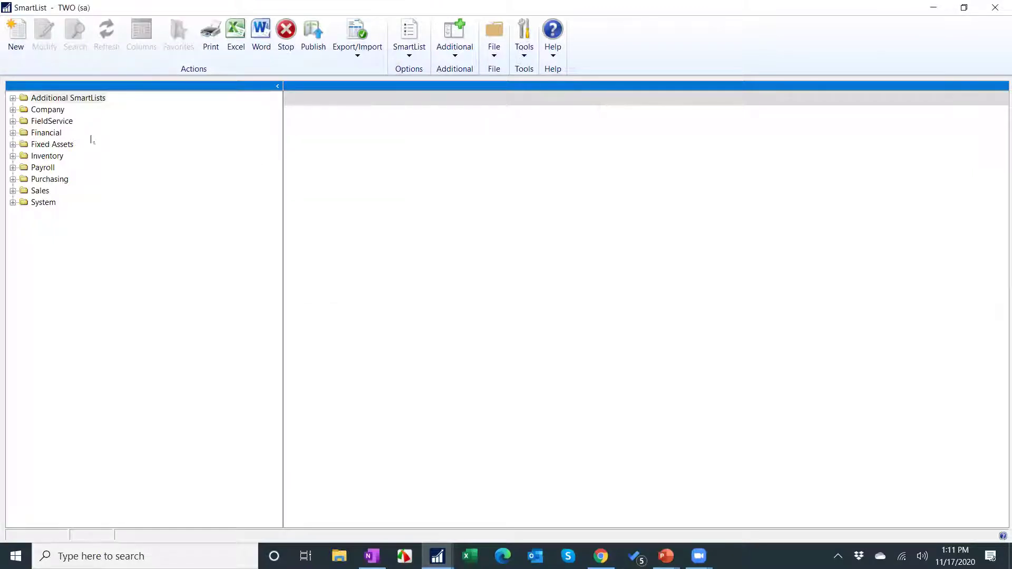
# Start a new SmartList in SmartList Designer and name the list "_Unposted AP Checks"
pyautogui.click(15, 46)
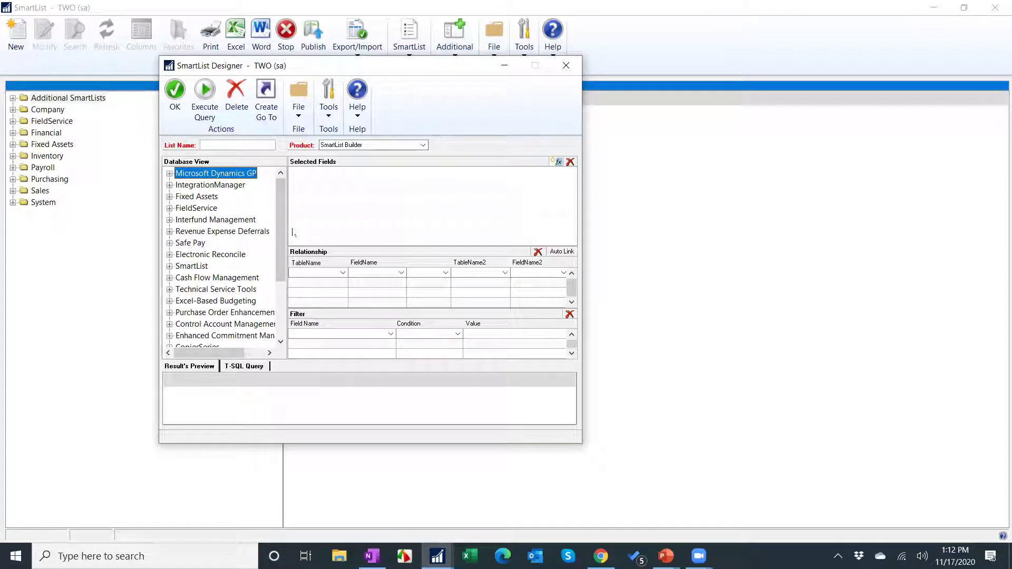
pyautogui.click(229, 148)
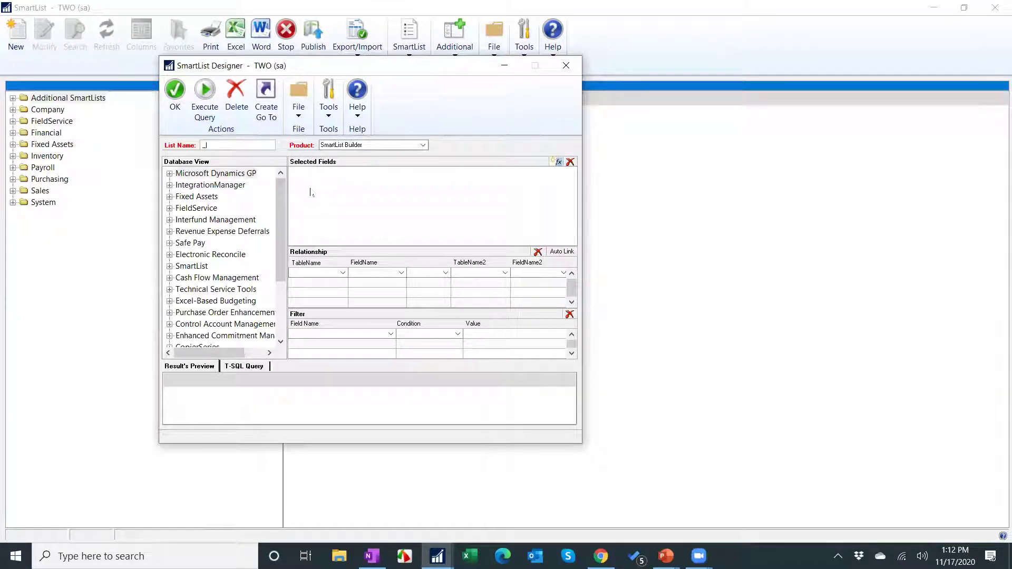
pyautogui.write('_Unposted AP Checks')
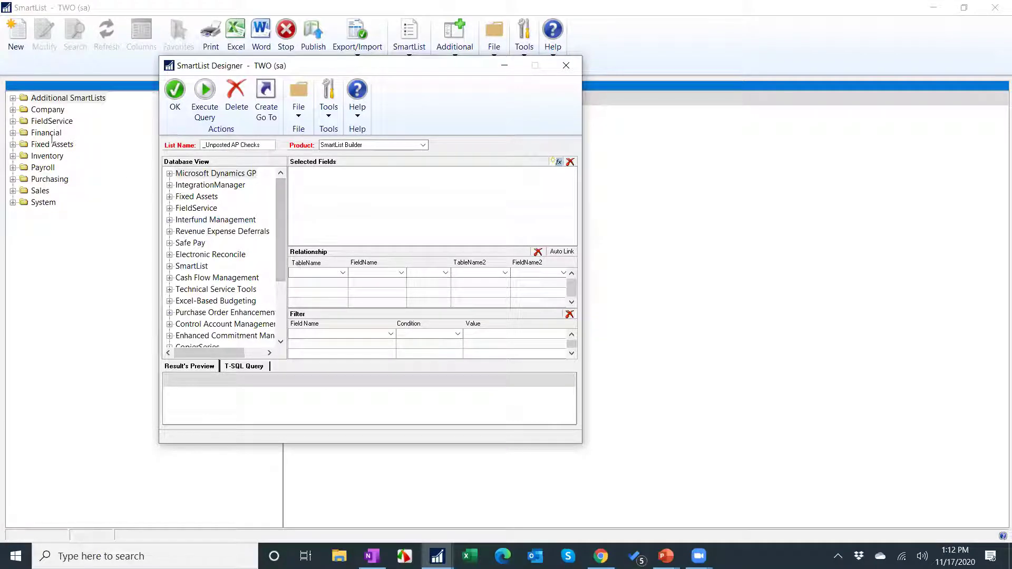
# Expand the Microsoft Dynamics GP tables down to the fields of the Purchasing table PM Payment WORK
pyautogui.click(169, 173)
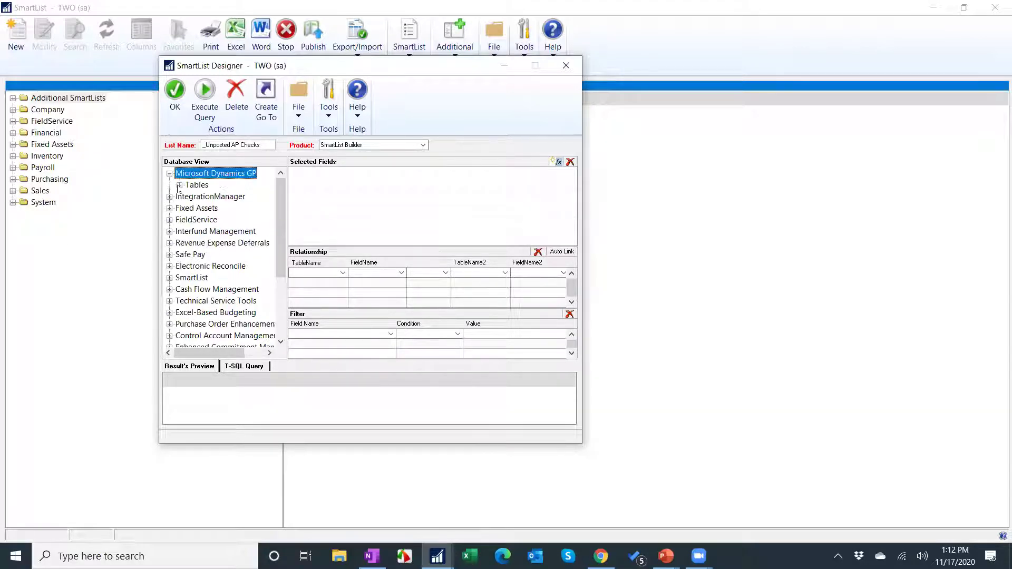
pyautogui.click(179, 185)
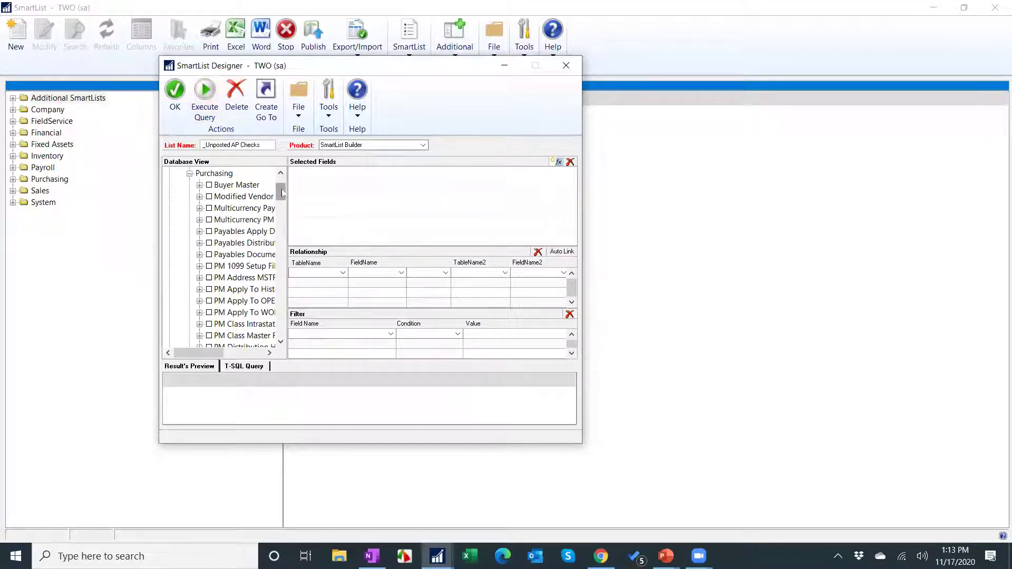
pyautogui.moveTo(283, 194); pyautogui.dragTo(284, 195)
pyautogui.click(284, 218)
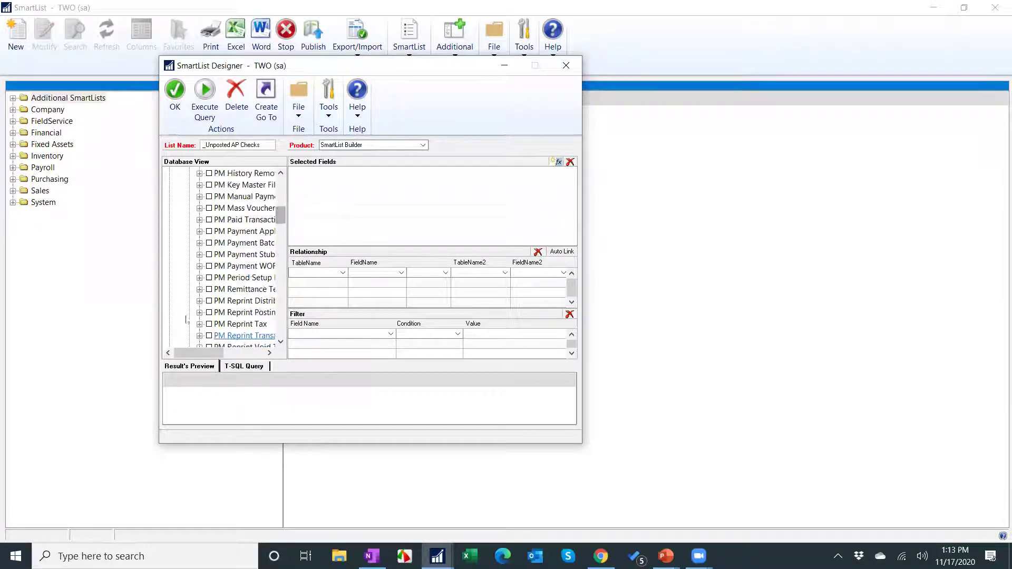
pyautogui.click(199, 266)
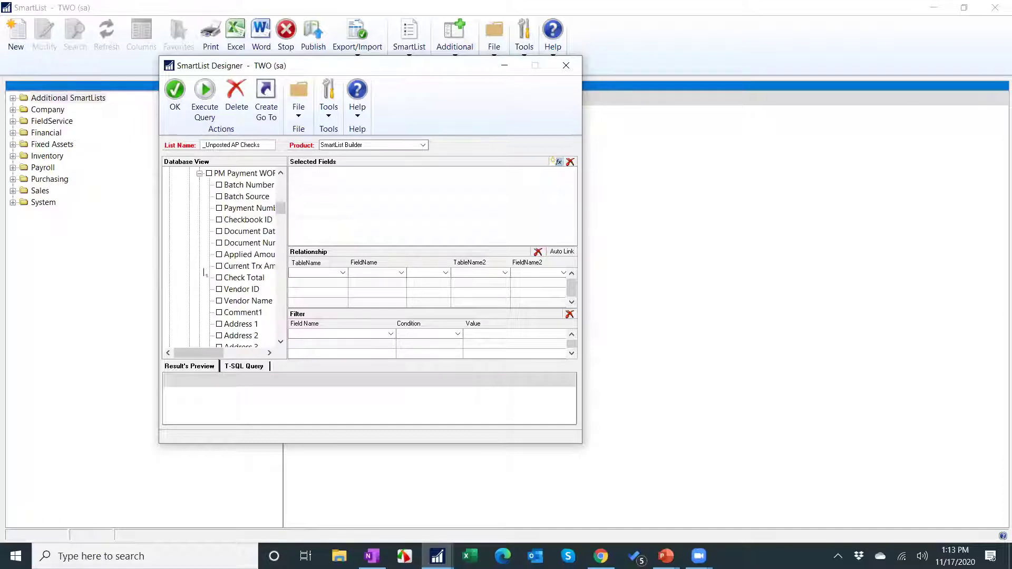
# Add the PM Payment WORK fields Batch Number, Payment Number, Checkbook ID, Check Total, Vendor ID, Vendor Name and Document Date
pyautogui.click(218, 185)
pyautogui.click(219, 208)
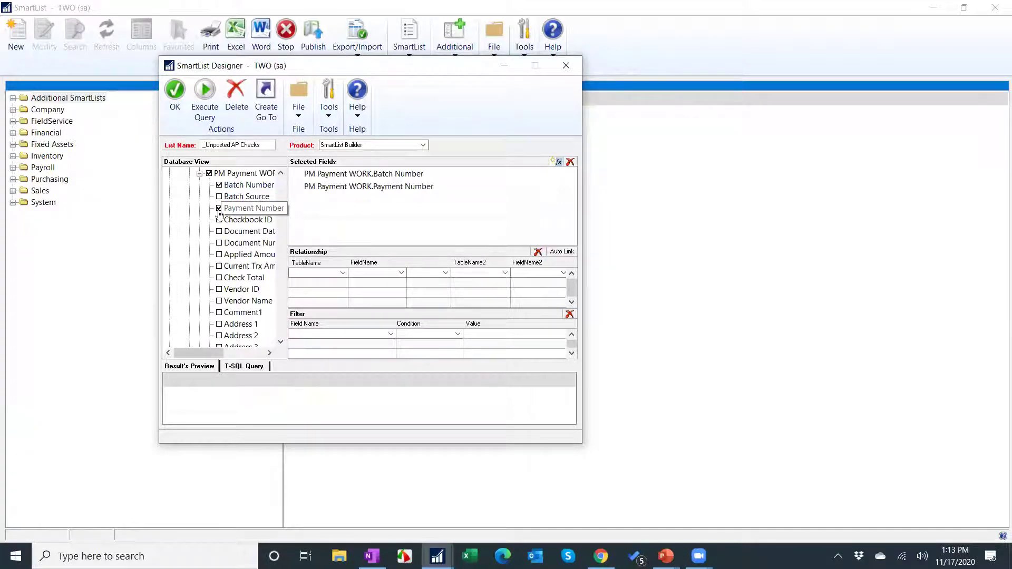
pyautogui.click(219, 220)
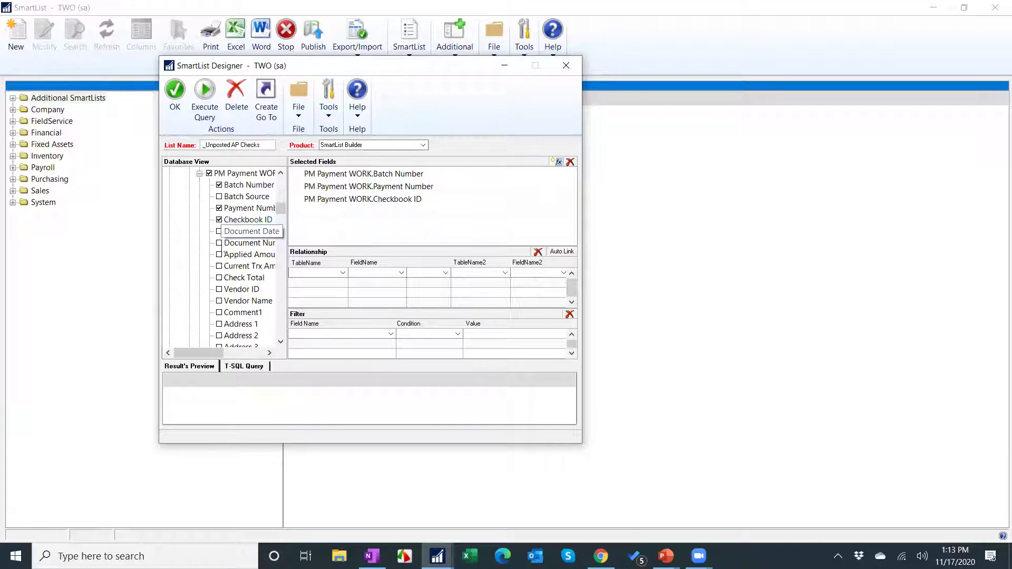
pyautogui.click(219, 289)
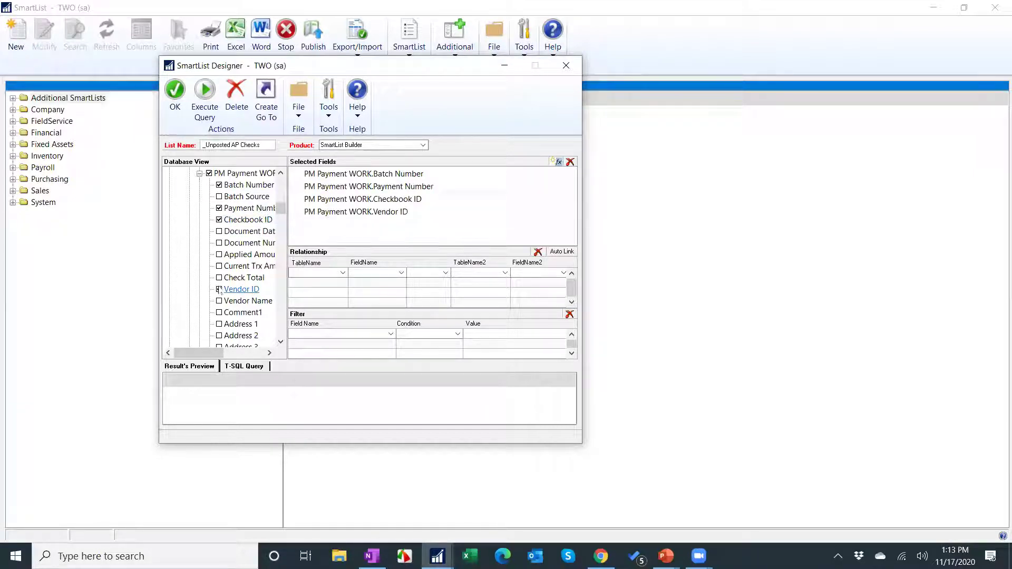
pyautogui.click(219, 289)
pyautogui.click(219, 279)
pyautogui.click(218, 290)
pyautogui.click(219, 301)
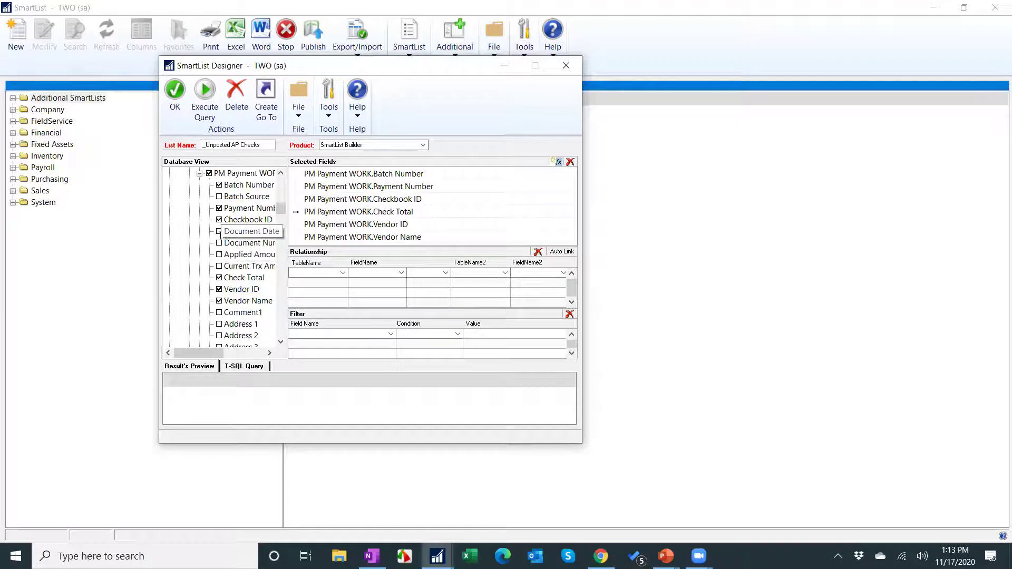
pyautogui.click(219, 231)
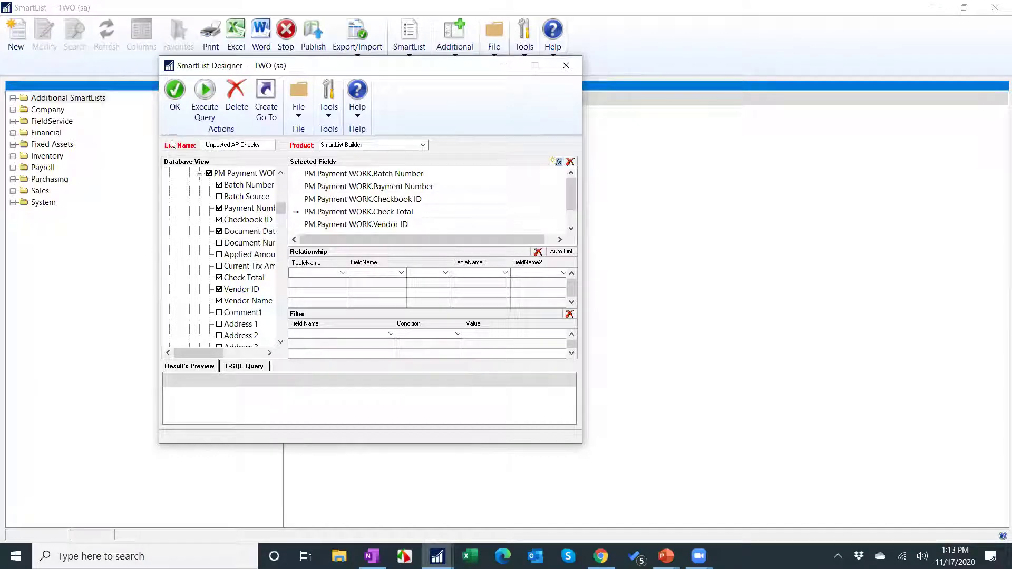
# Execute the query to preview the results and try to save the list under its current name
pyautogui.click(190, 100)
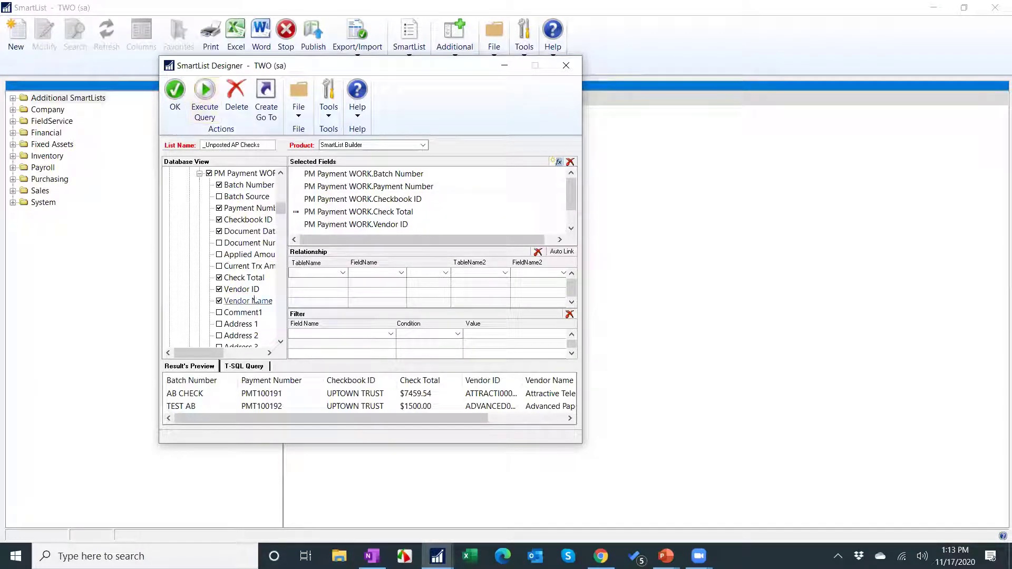
pyautogui.click(175, 92)
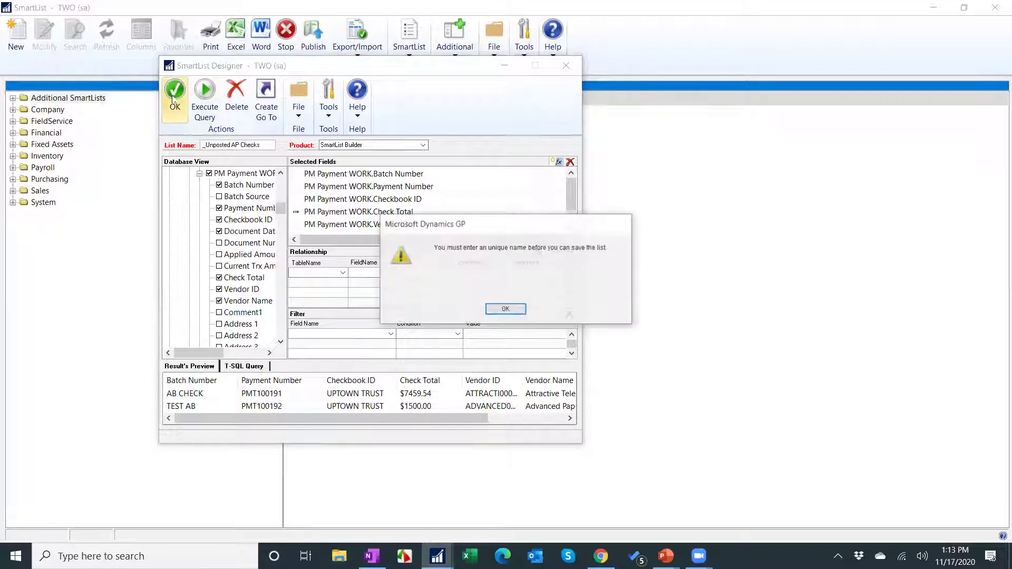
pyautogui.click(492, 308)
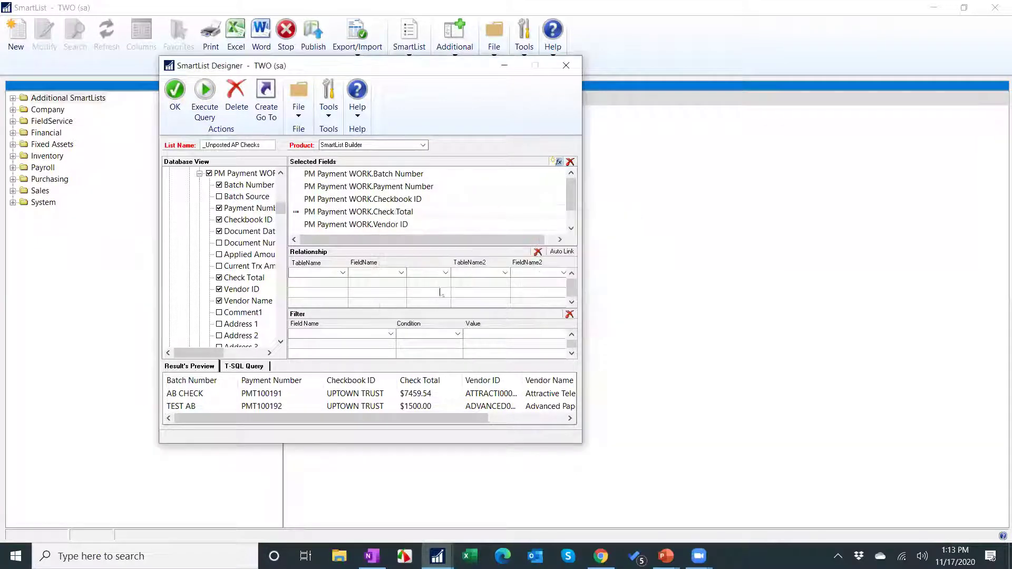
# Rename the list to "_Unposted AP Checks DEXPRO" and assign it to product Microsoft Dynamics GP, series Purchasing
pyautogui.click(266, 147)
pyautogui.click(266, 147)
pyautogui.write('DEXPRO')
pyautogui.click(323, 144)
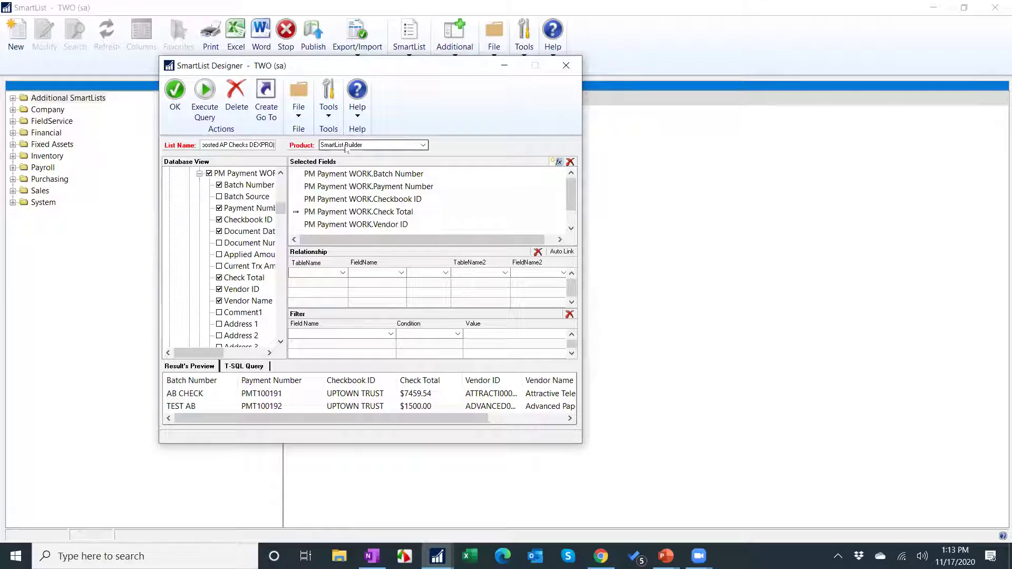
pyautogui.scroll(2, 351, 153)
pyautogui.click(351, 154)
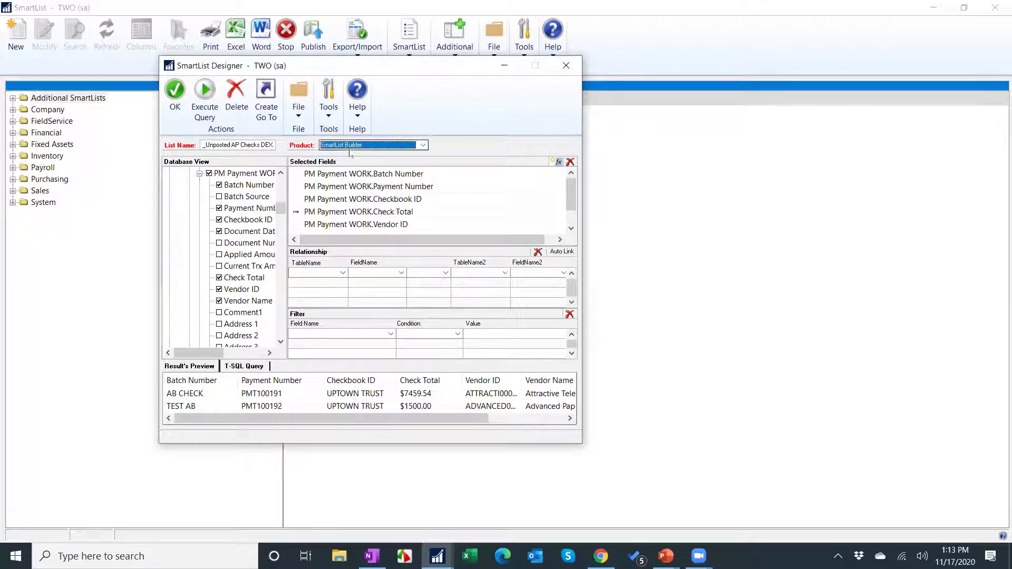
pyautogui.press('Tab')
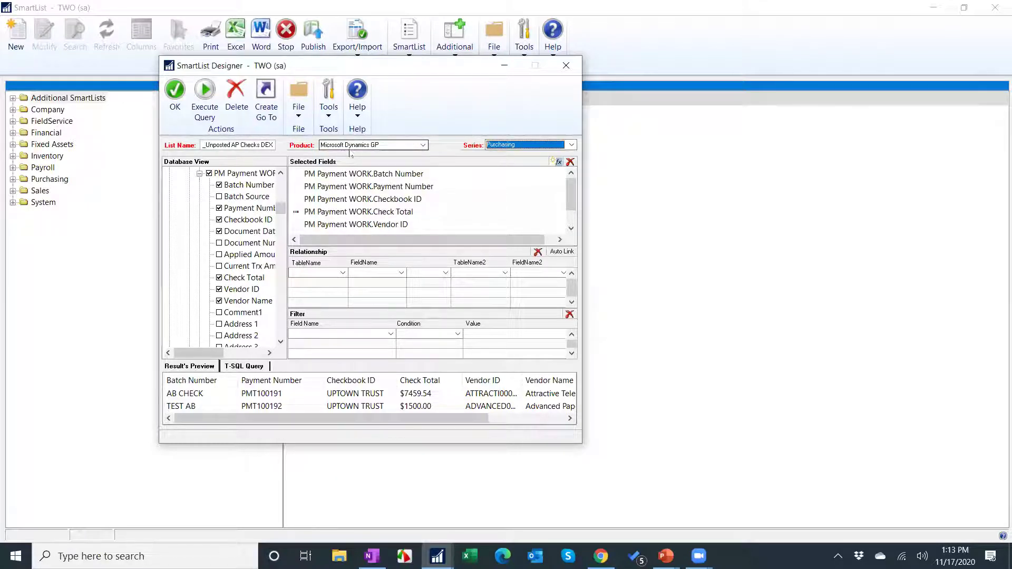
# Save the list and display _Unposted AP Checks DEXPRO from the Purchasing SmartLists
pyautogui.click(175, 90)
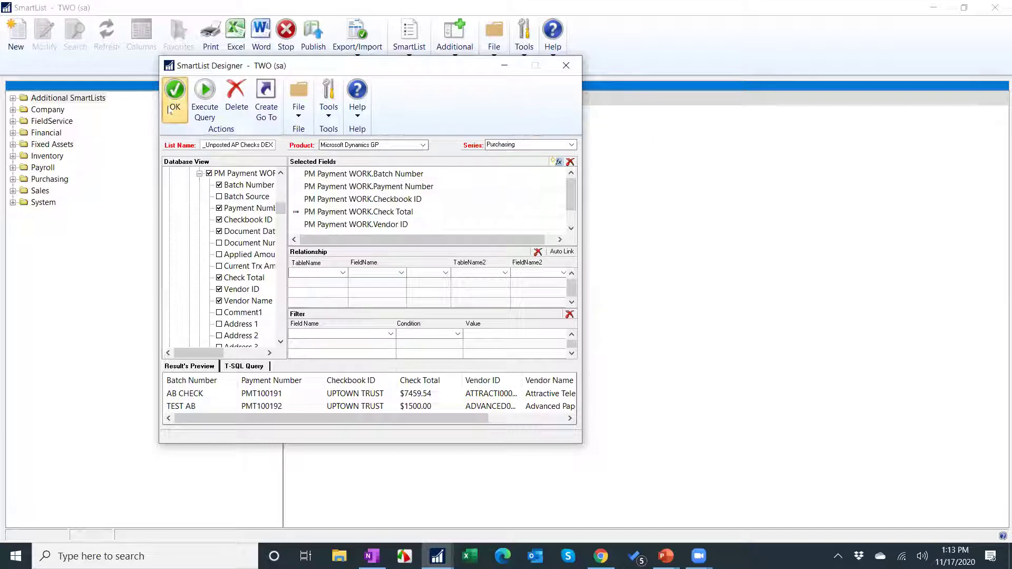
pyautogui.click(84, 352)
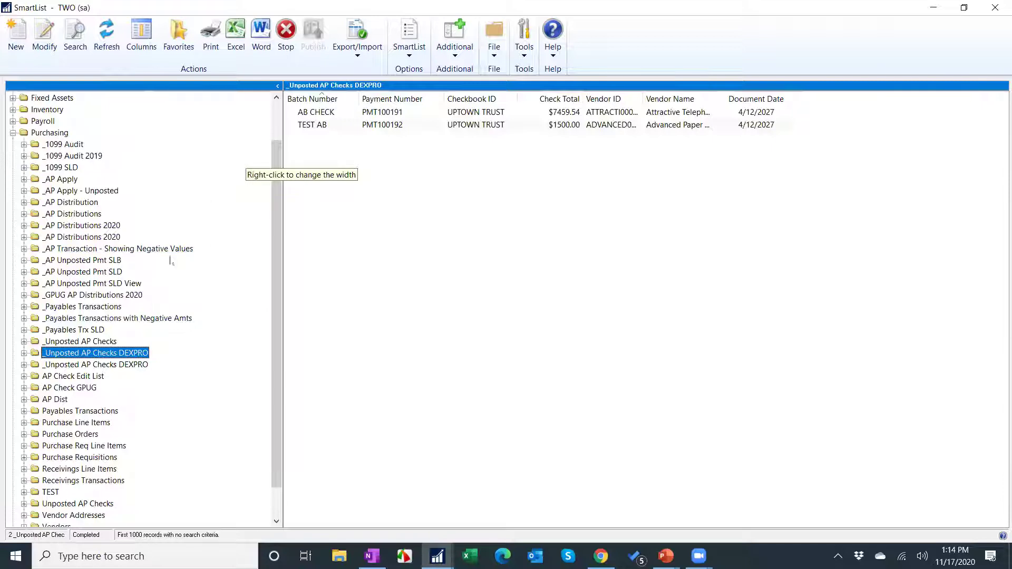
# Open the _Payables Trx SLD SmartList for modification and try to move its Vendor Name field up among the selected fields
pyautogui.click(81, 332)
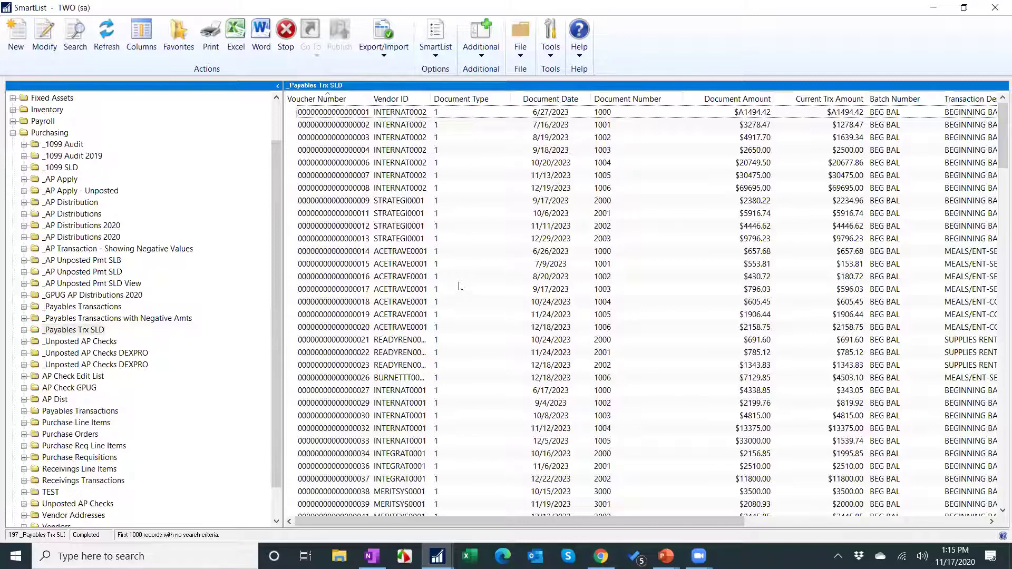
pyautogui.click(44, 29)
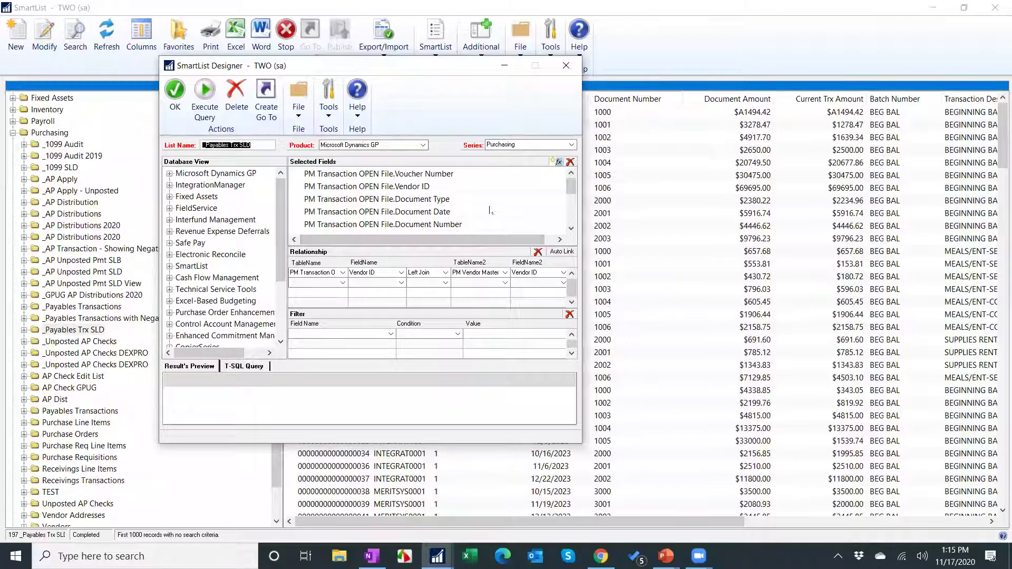
pyautogui.moveTo(572, 187); pyautogui.dragTo(571, 215)
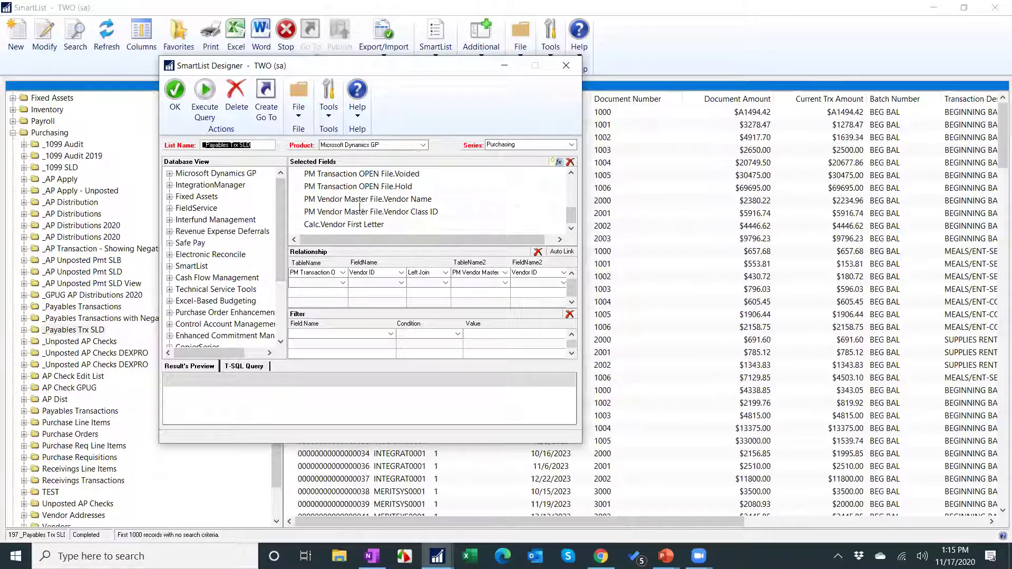
pyautogui.click(377, 204)
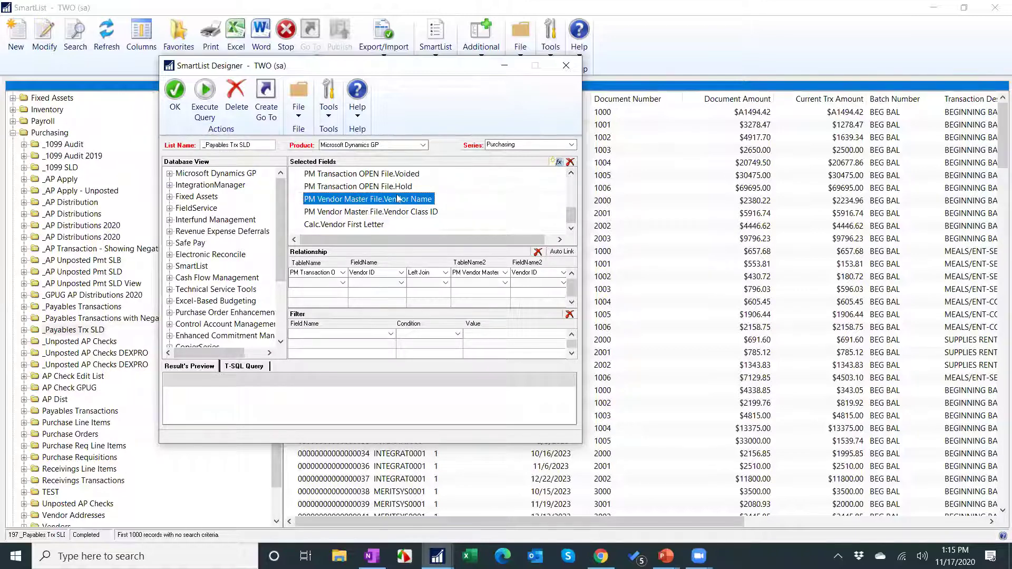
pyautogui.moveTo(398, 199); pyautogui.dragTo(395, 189)
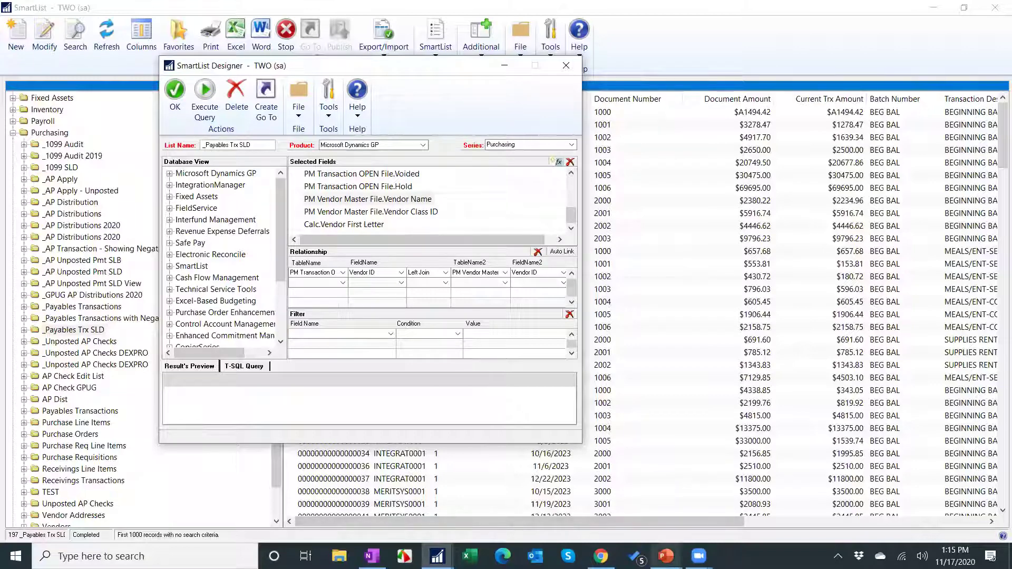
# Switch back to the PowerPoint slide show and advance to the slide "Common SmartList Designer Headaches"
pyautogui.click(665, 556)
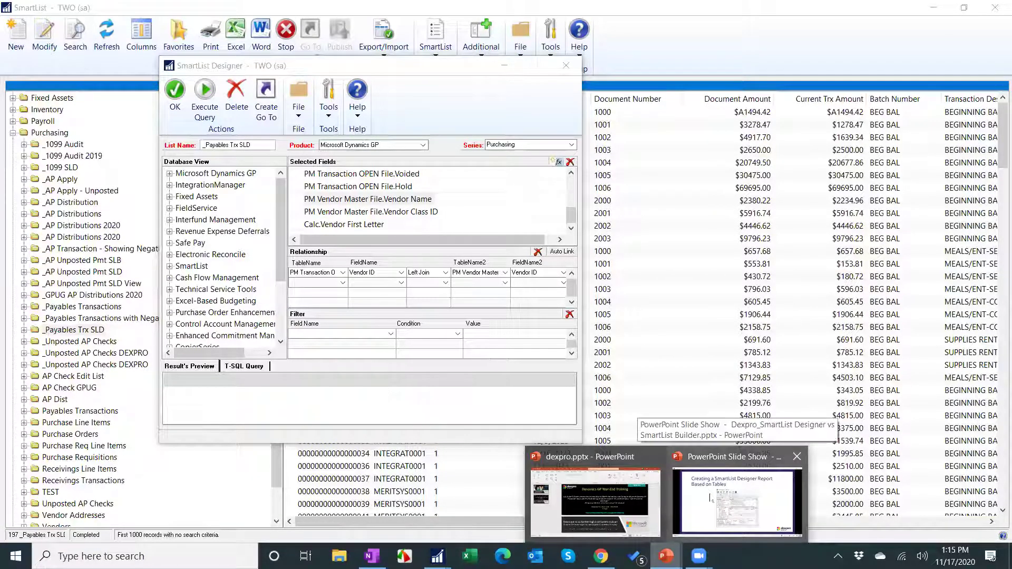
pyautogui.click(737, 501)
pyautogui.click(603, 453)
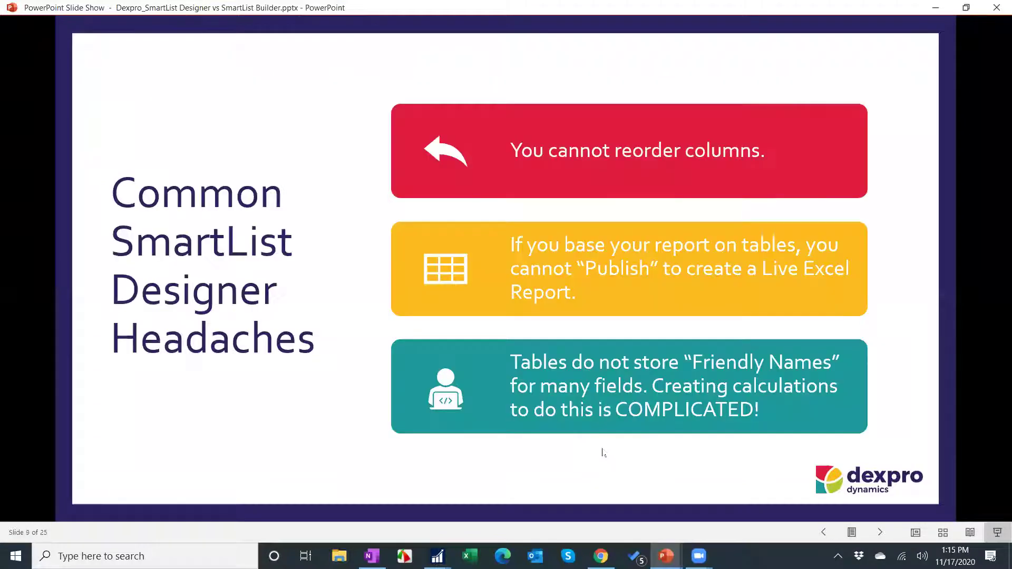
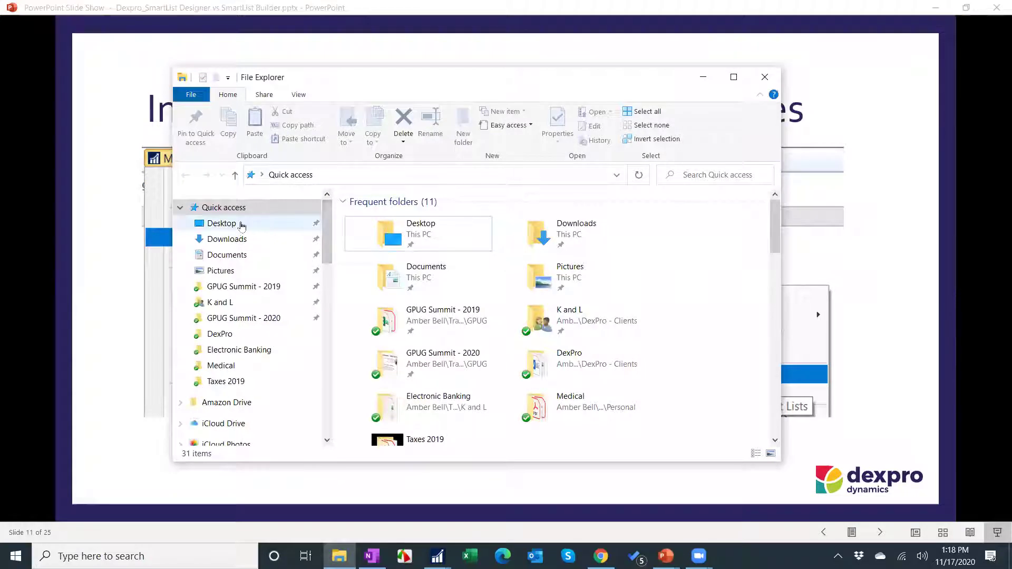
# Extract Receivables Transactions - SLB.zip from the desktop's Dexpro - Demo folder into its default destination and close both folder windows
pyautogui.doubleClick(428, 218)
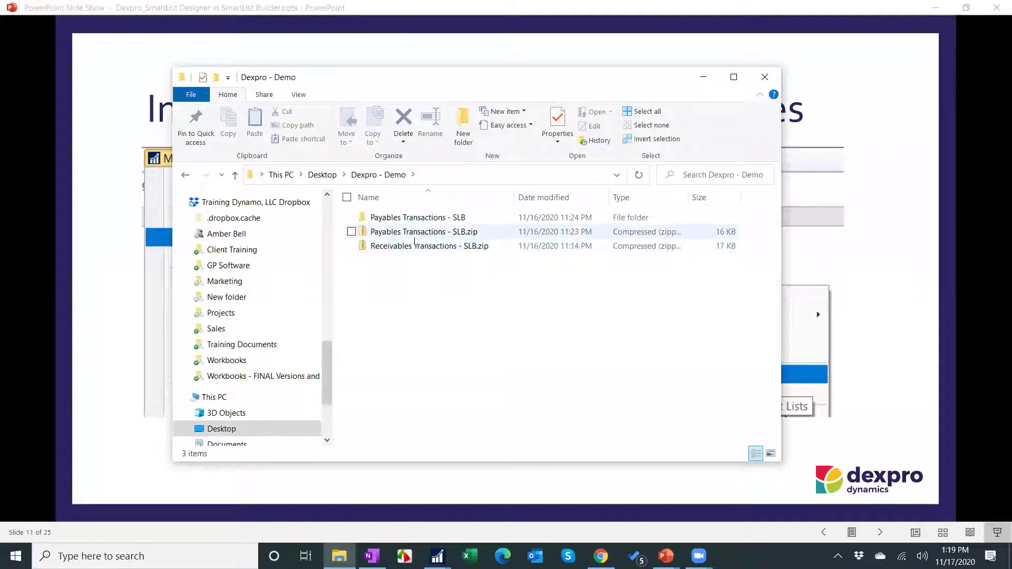
pyautogui.click(412, 247)
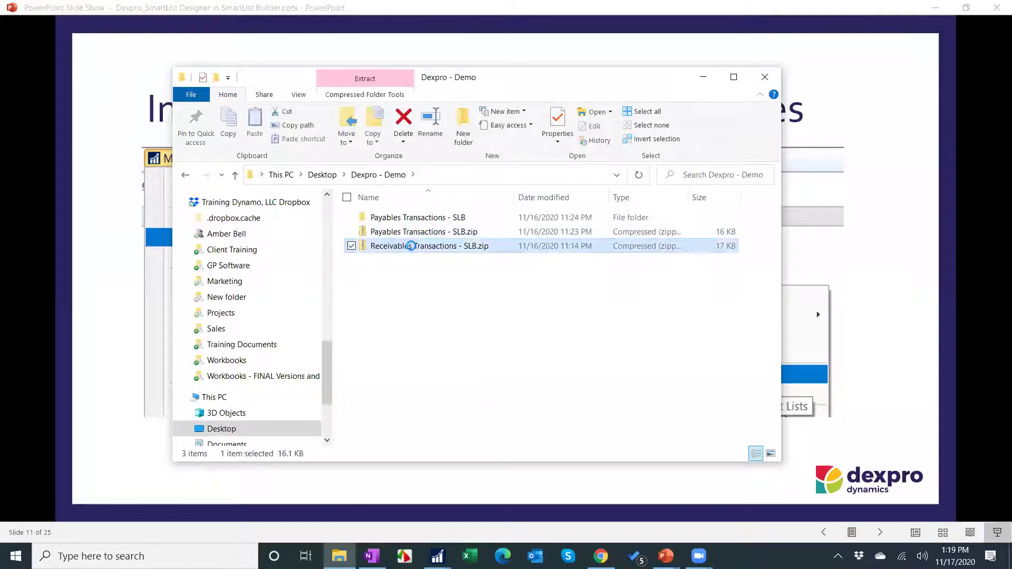
pyautogui.rightClick(411, 247)
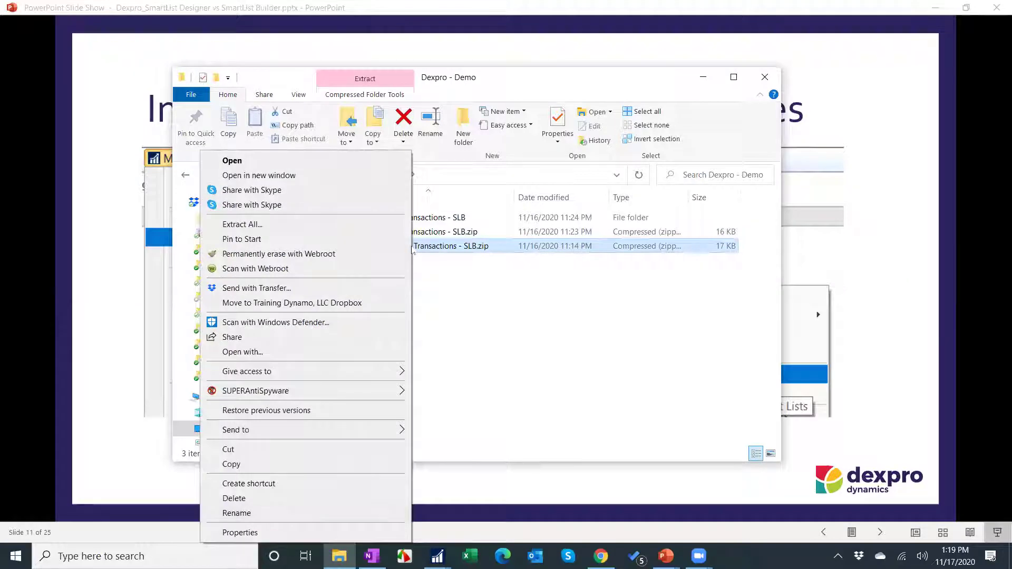
pyautogui.click(302, 225)
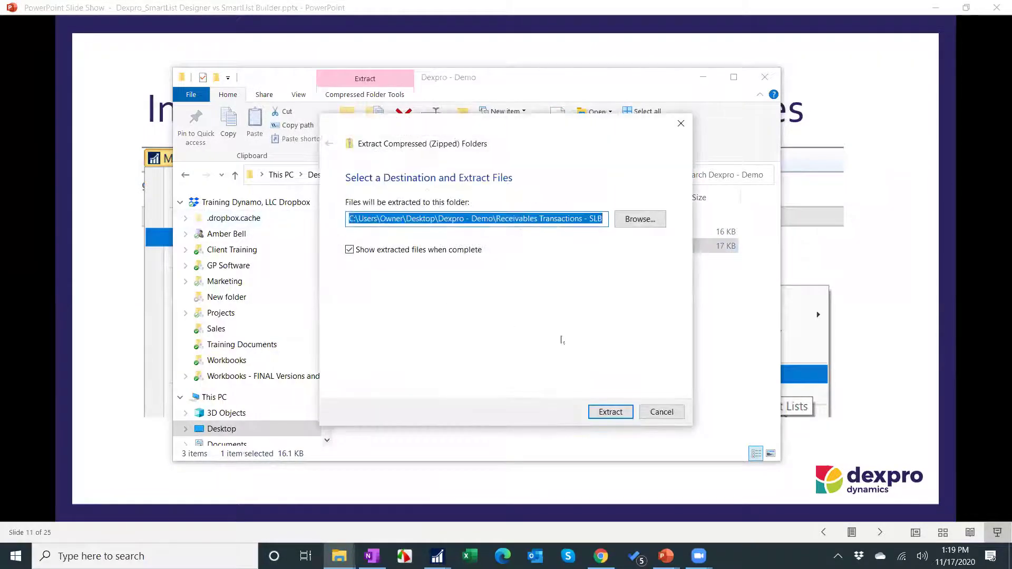
pyautogui.click(606, 412)
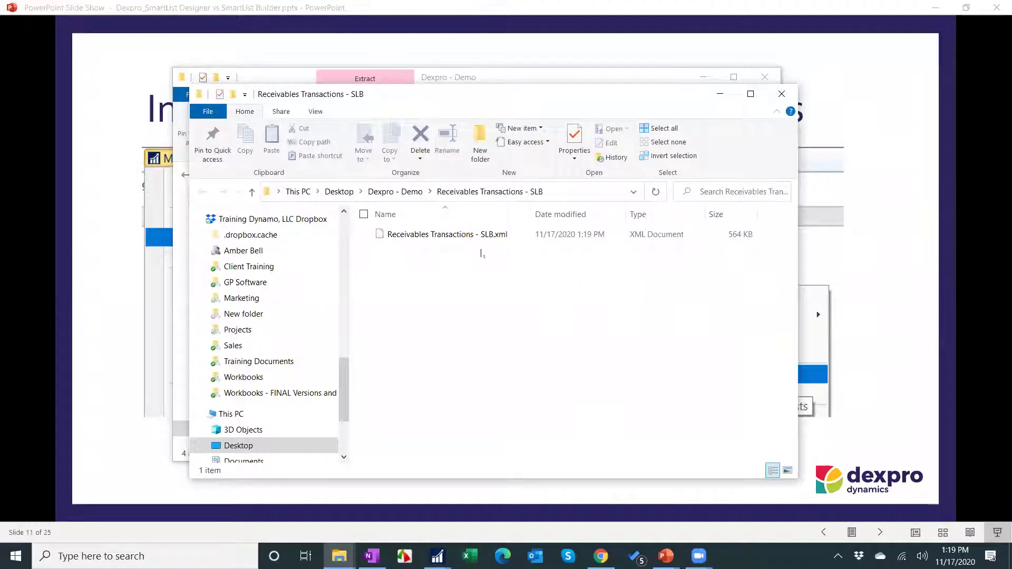
pyautogui.click(783, 97)
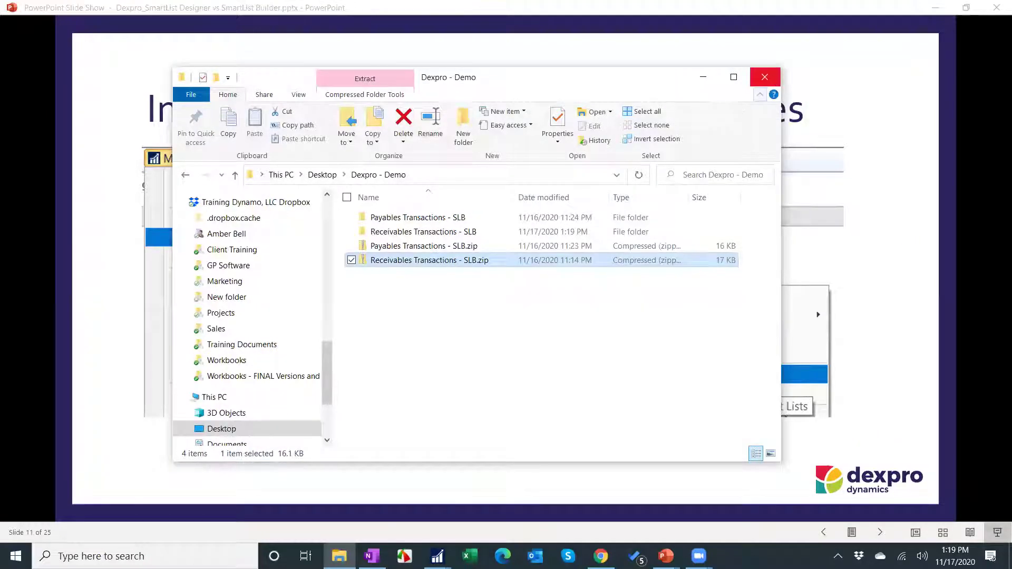
pyautogui.click(773, 79)
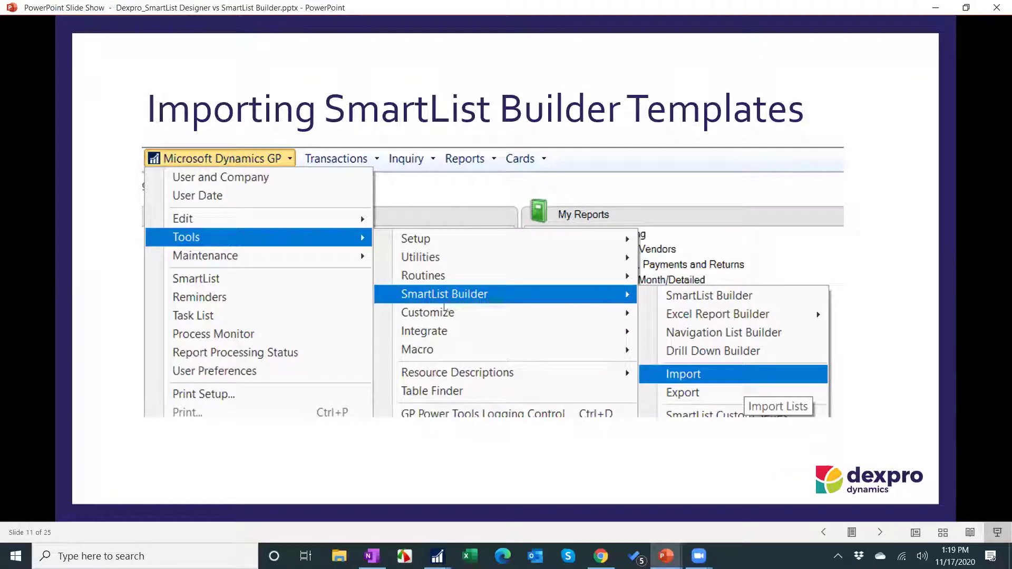
# Advance the slide show to slide 12, which illustrates importing the Payables Transactions - SLB.xml template
pyautogui.click(684, 372)
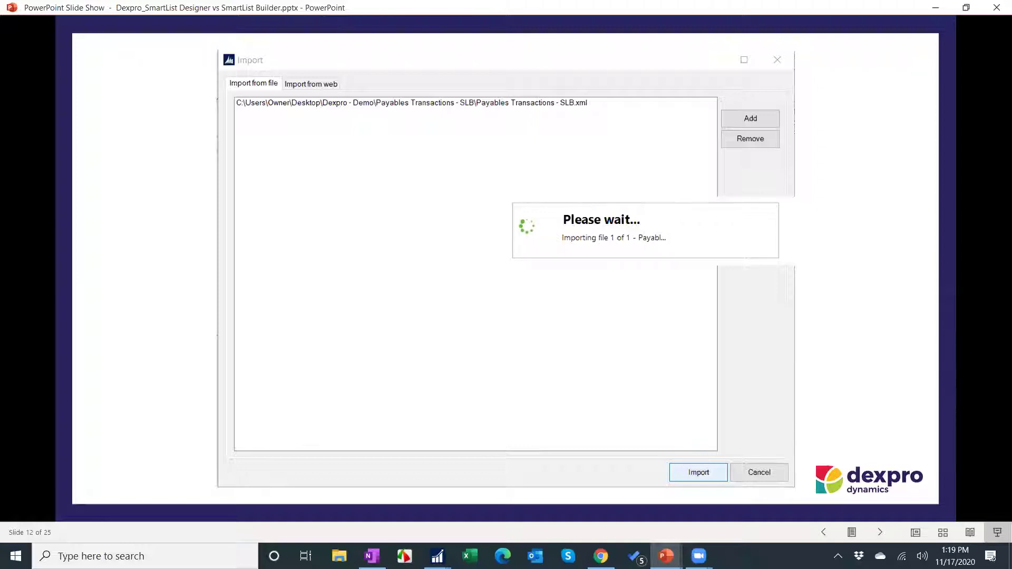
pyautogui.press('Right')
pyautogui.press('Left')
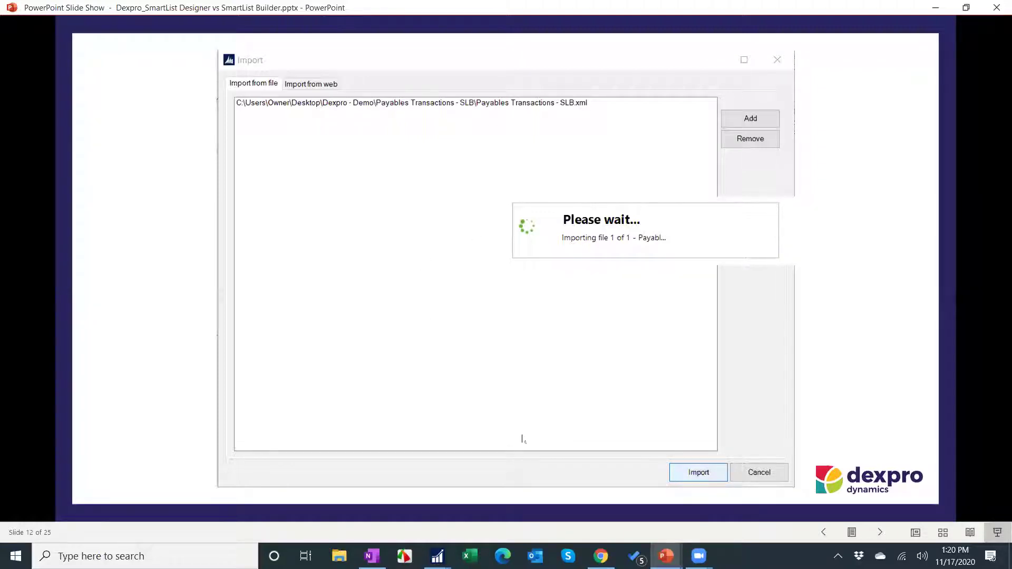
# Switch to the Customization Status window of Microsoft Dynamics GP and enable the SmartList Builder product
pyautogui.click(451, 552)
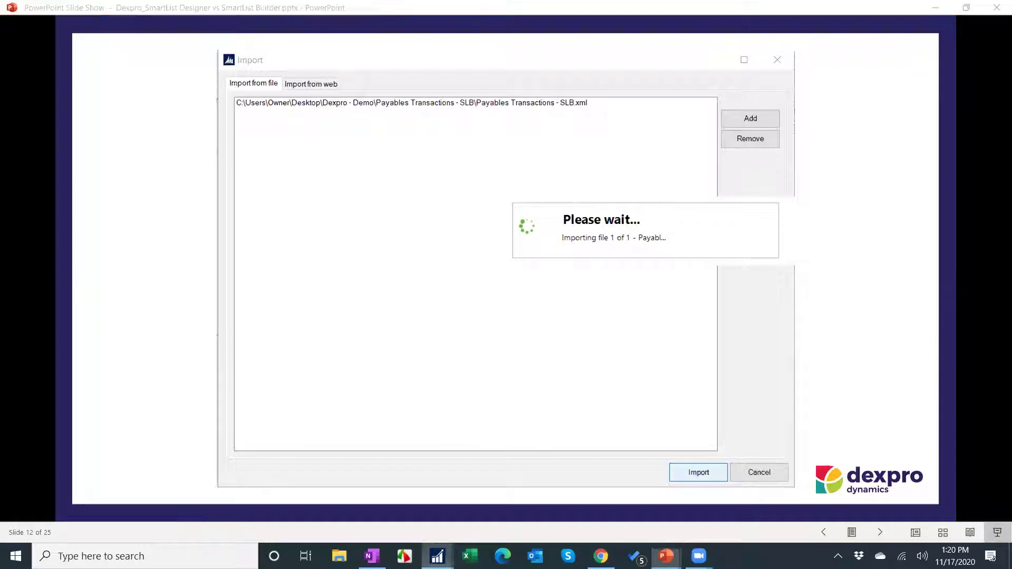
pyautogui.click(516, 505)
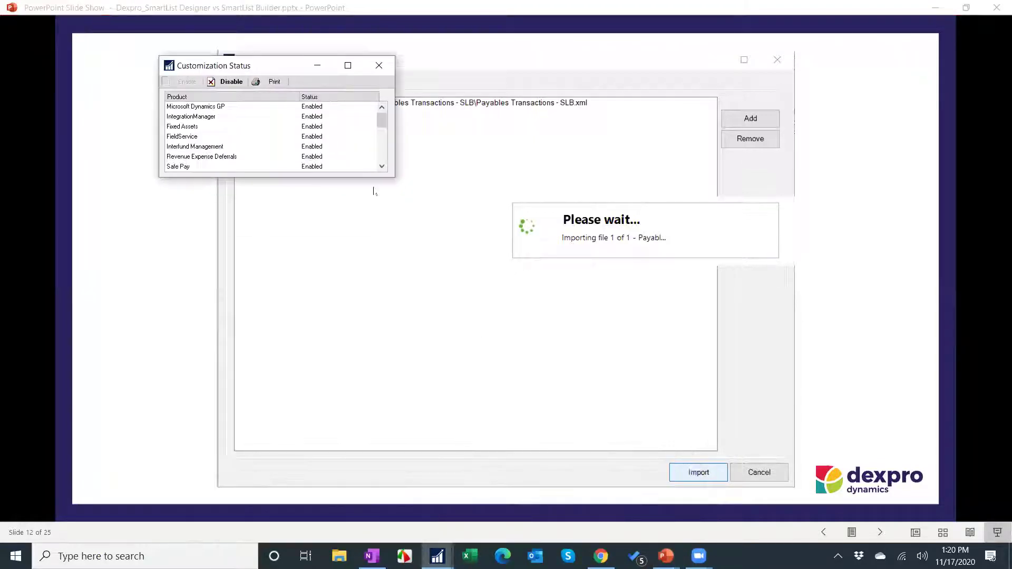
pyautogui.click(382, 167)
pyautogui.click(382, 168)
pyautogui.click(382, 168)
pyautogui.click(382, 167)
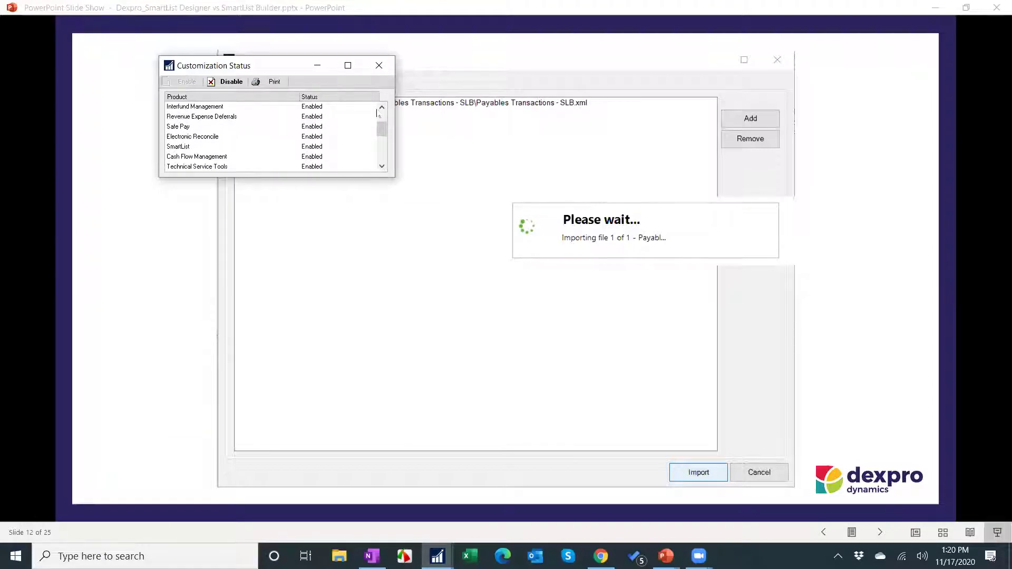
pyautogui.moveTo(381, 127); pyautogui.dragTo(382, 142)
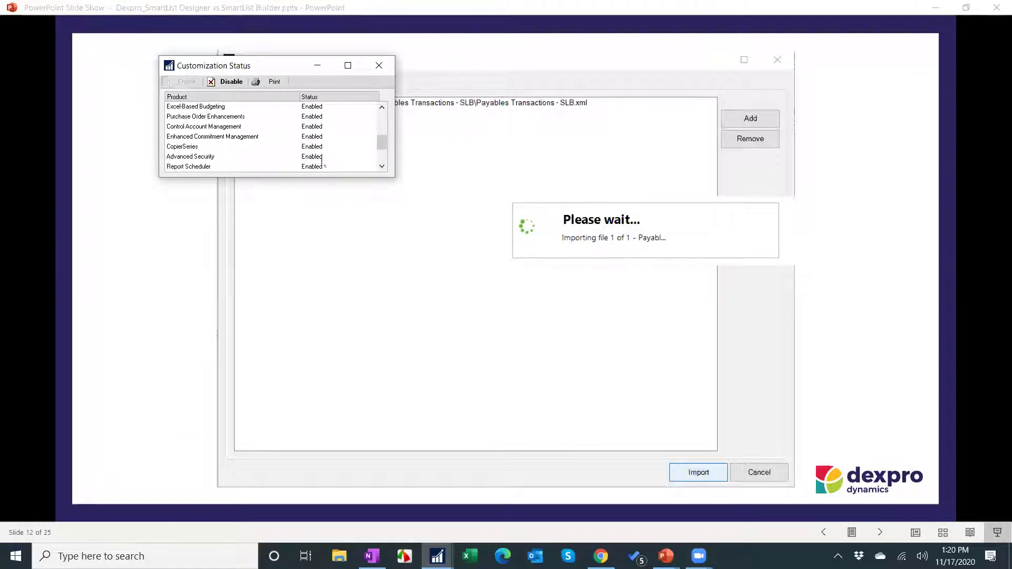
pyautogui.click(383, 167)
pyautogui.click(382, 168)
pyautogui.click(216, 158)
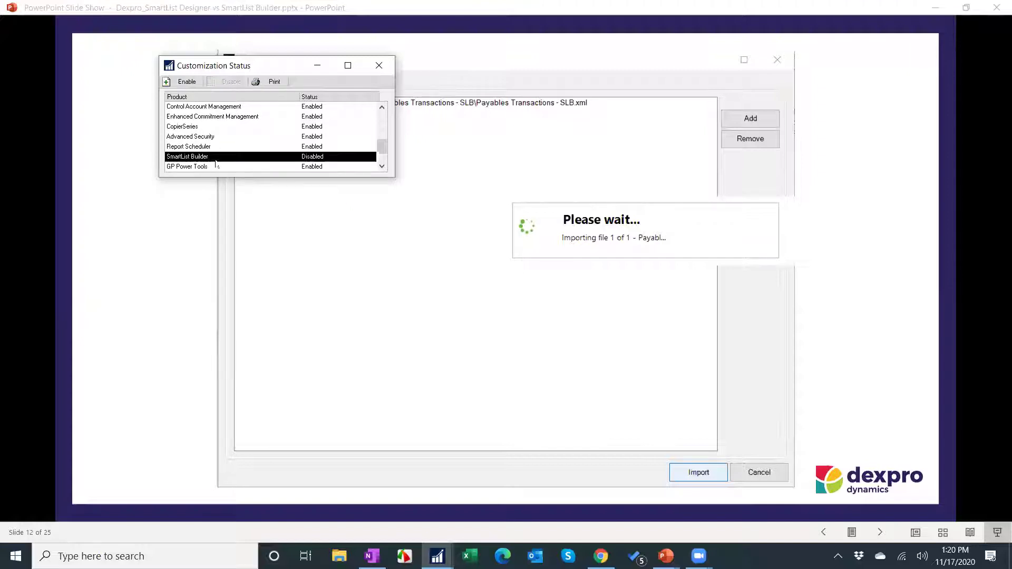
pyautogui.click(179, 81)
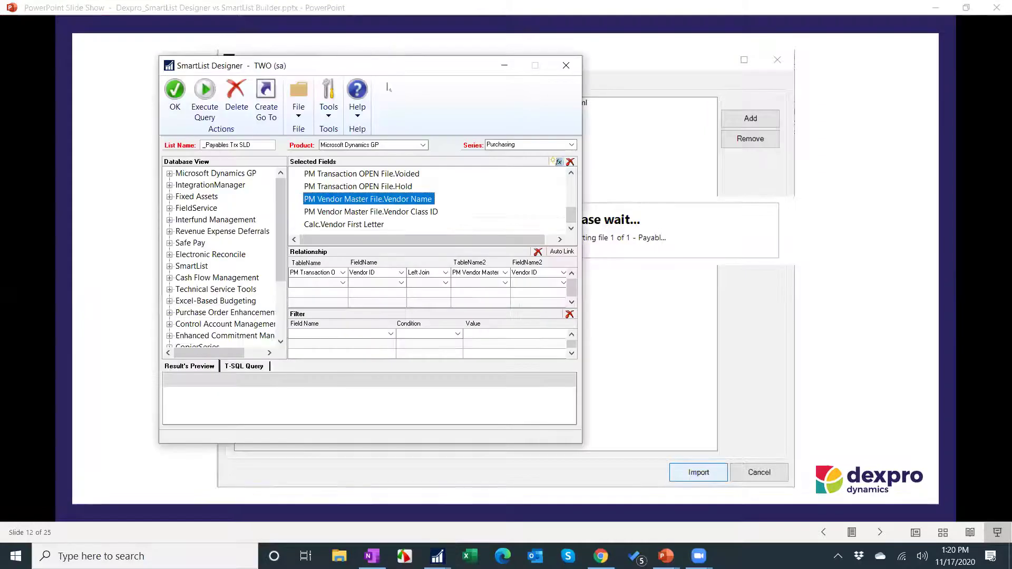
# Close the _Payables Trx SLD design in SmartList Designer and the SmartList window
pyautogui.click(566, 65)
pyautogui.click(500, 311)
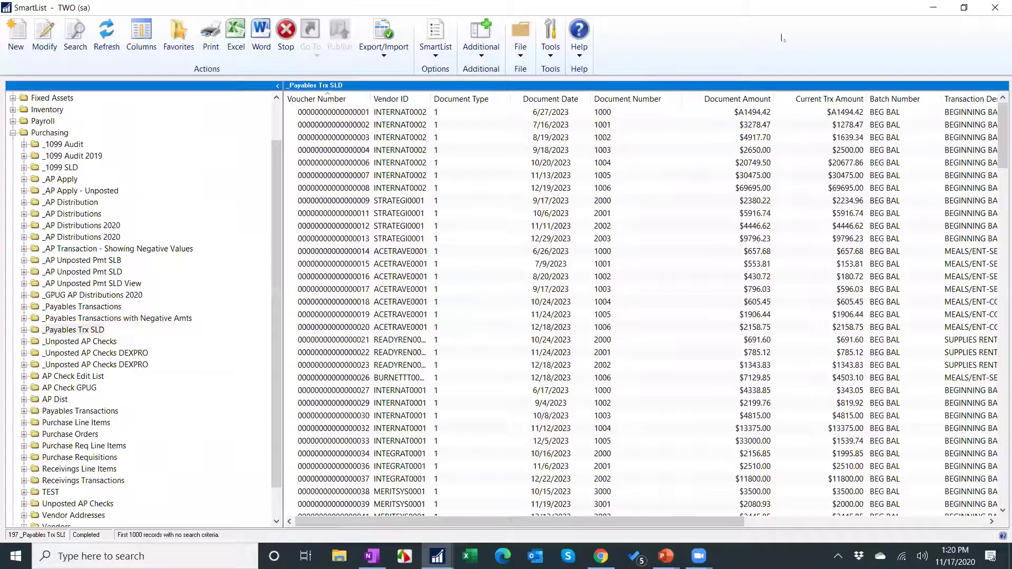
pyautogui.click(995, 8)
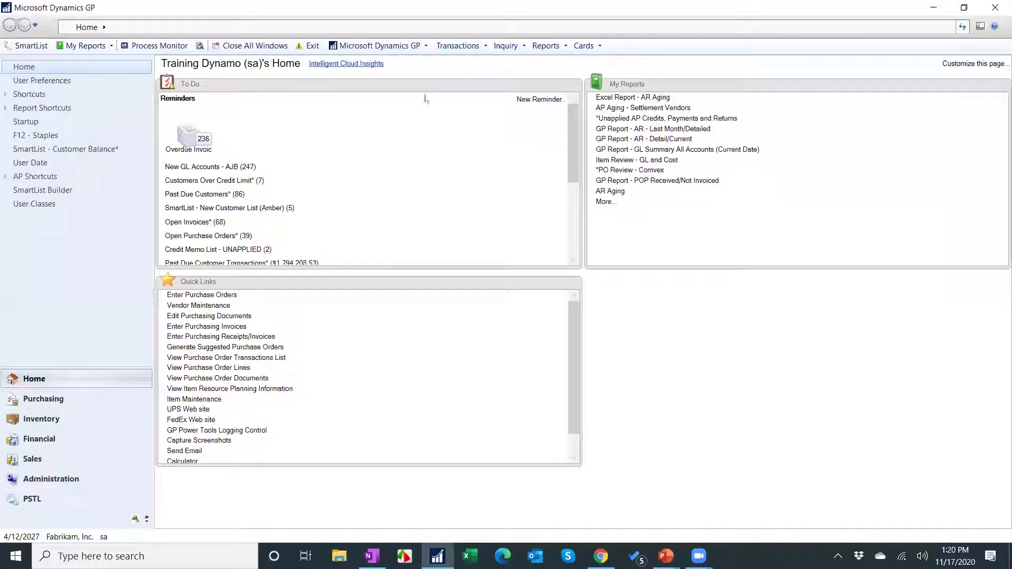
# Reopen SmartList and display the Payables Transactions list from Additional SmartLists
pyautogui.click(39, 45)
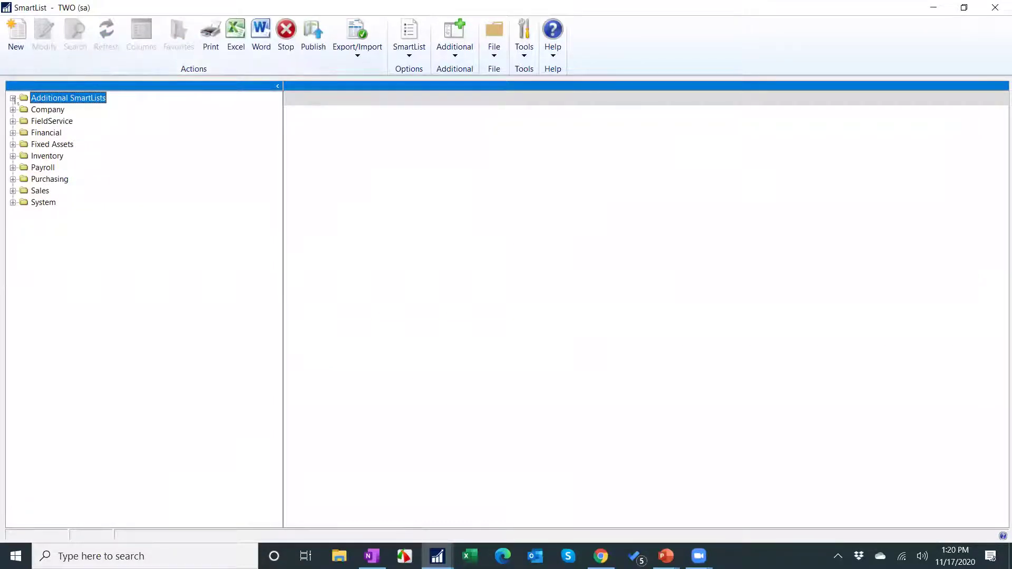
pyautogui.click(14, 99)
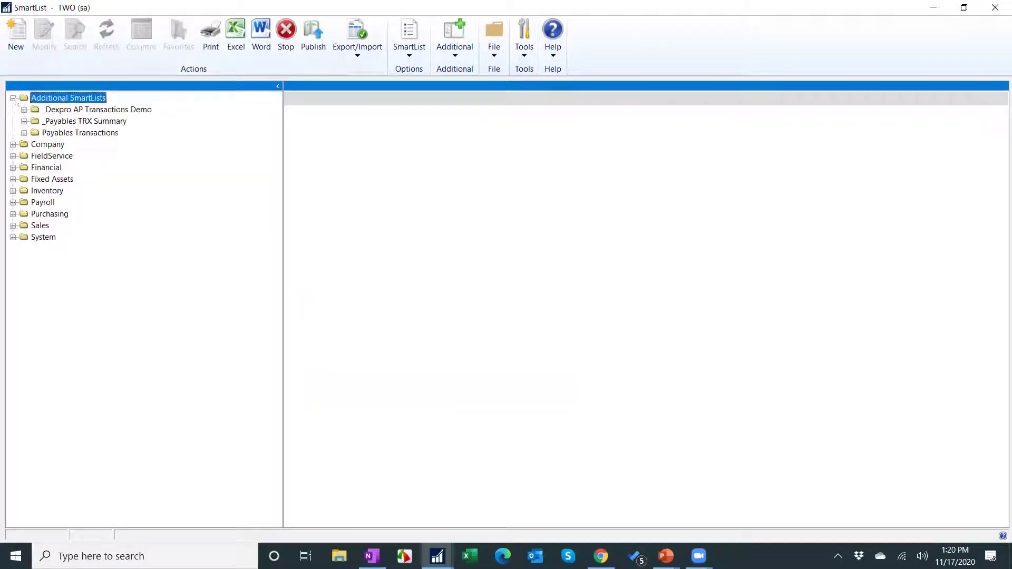
pyautogui.click(76, 134)
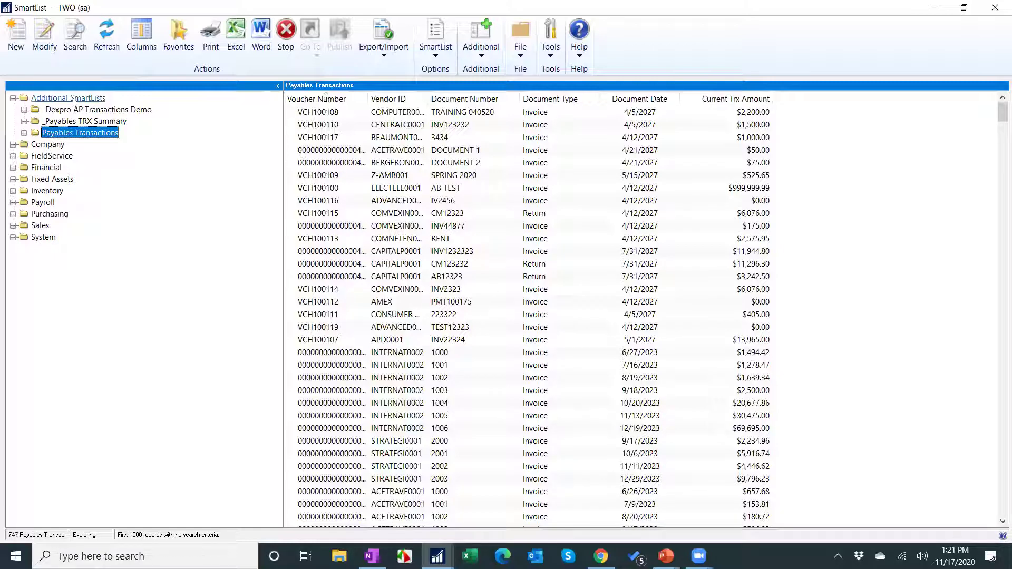
# Open the Payables Transactions list for modification in SmartList Builder and toggle the Voucher Number field's Default option off and on
pyautogui.click(44, 35)
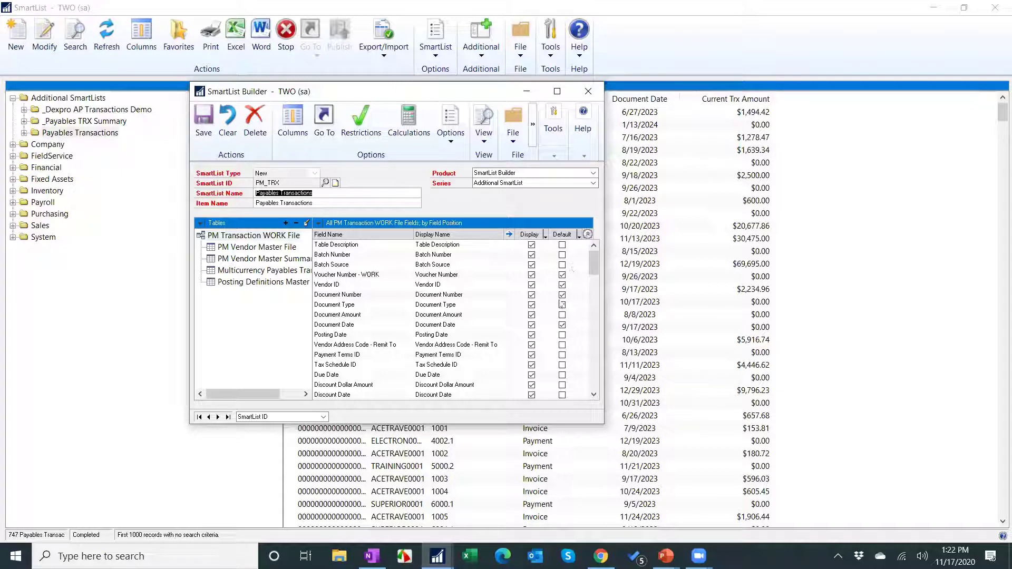
pyautogui.click(562, 274)
pyautogui.click(562, 275)
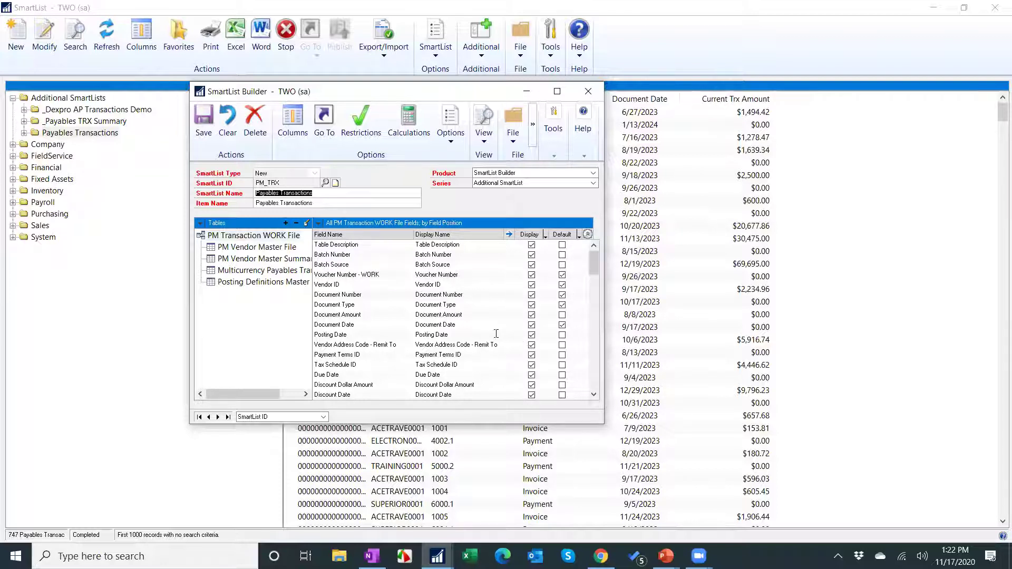
# Examine the matched tables of PM Transaction WORK File and the fields for adding another matched table, leaving without saving
pyautogui.click(274, 238)
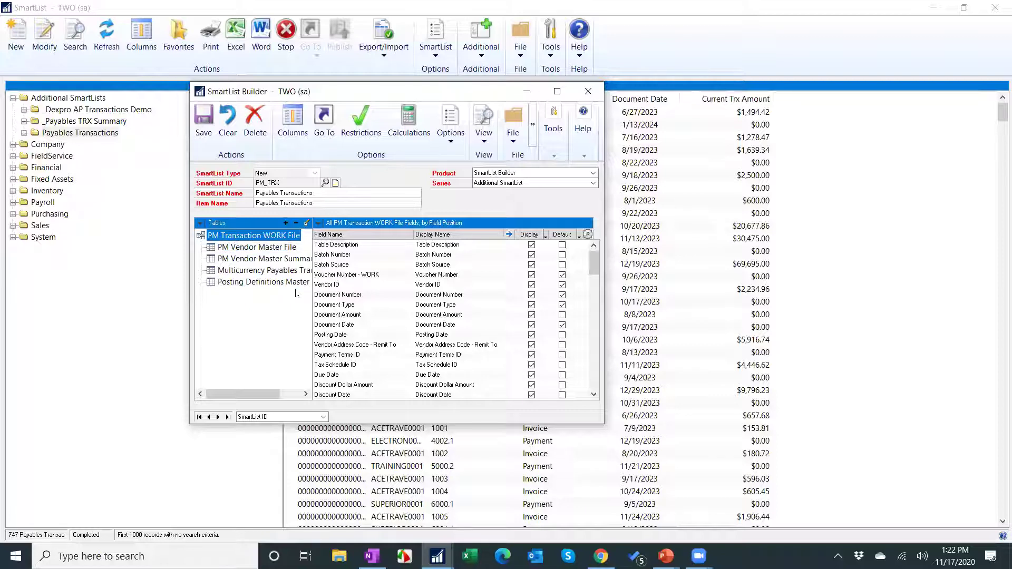
pyautogui.click(308, 224)
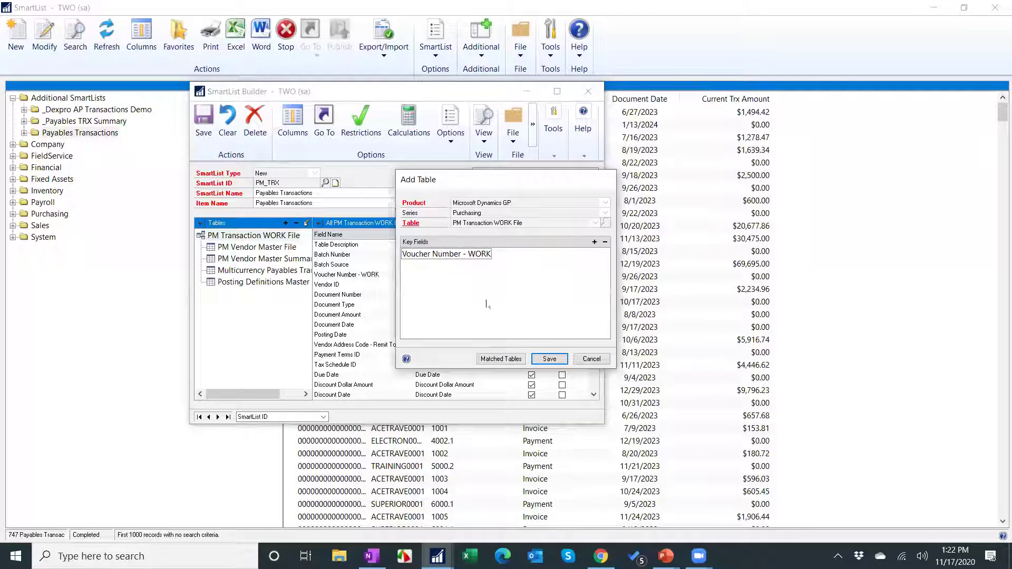
pyautogui.click(501, 359)
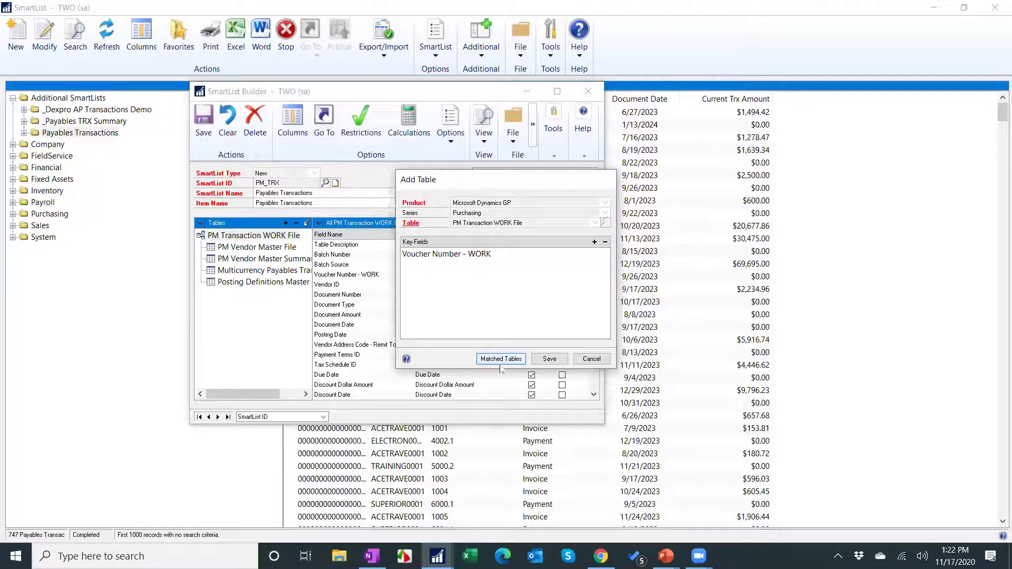
pyautogui.click(502, 360)
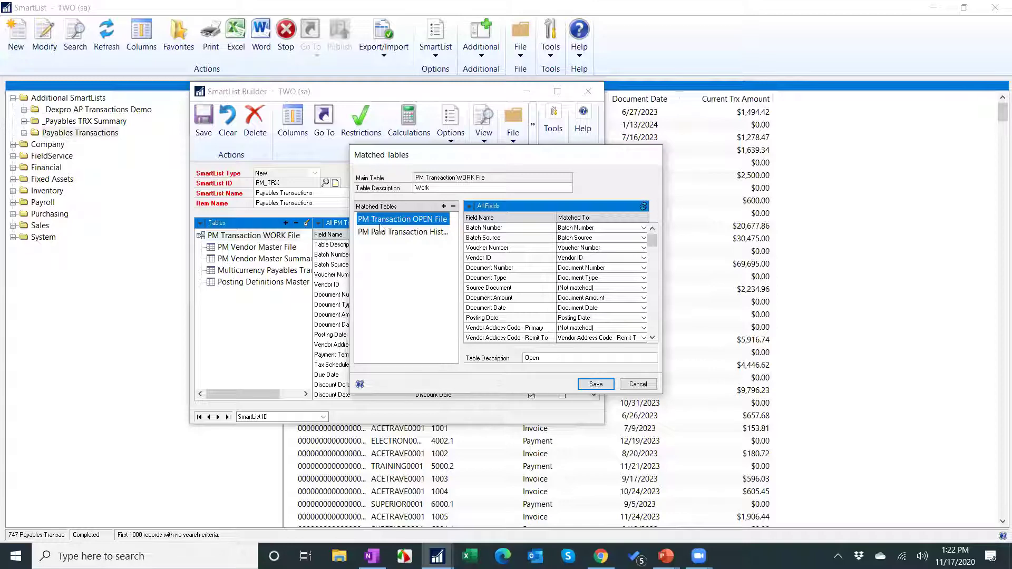
pyautogui.click(443, 206)
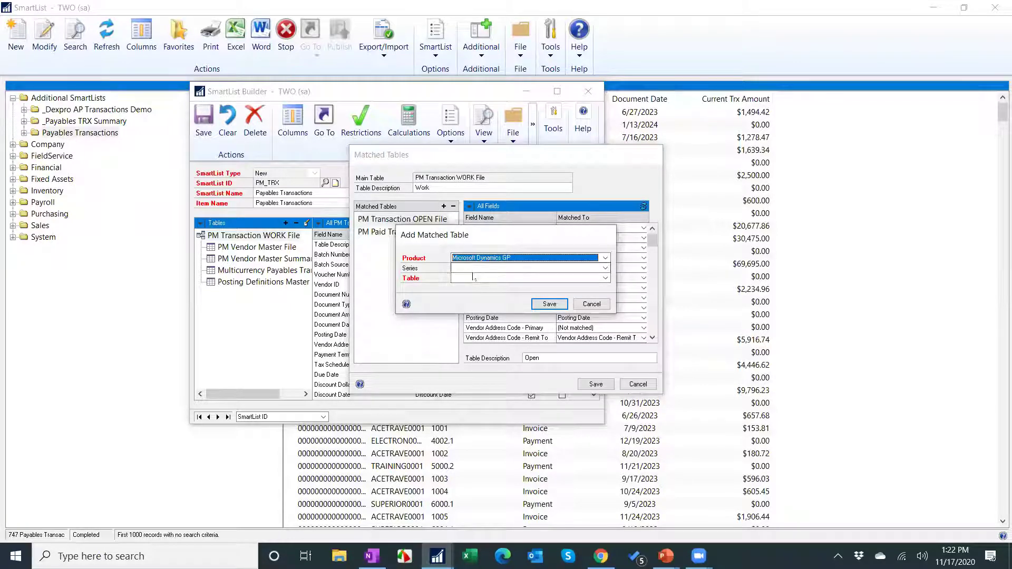
pyautogui.click(592, 305)
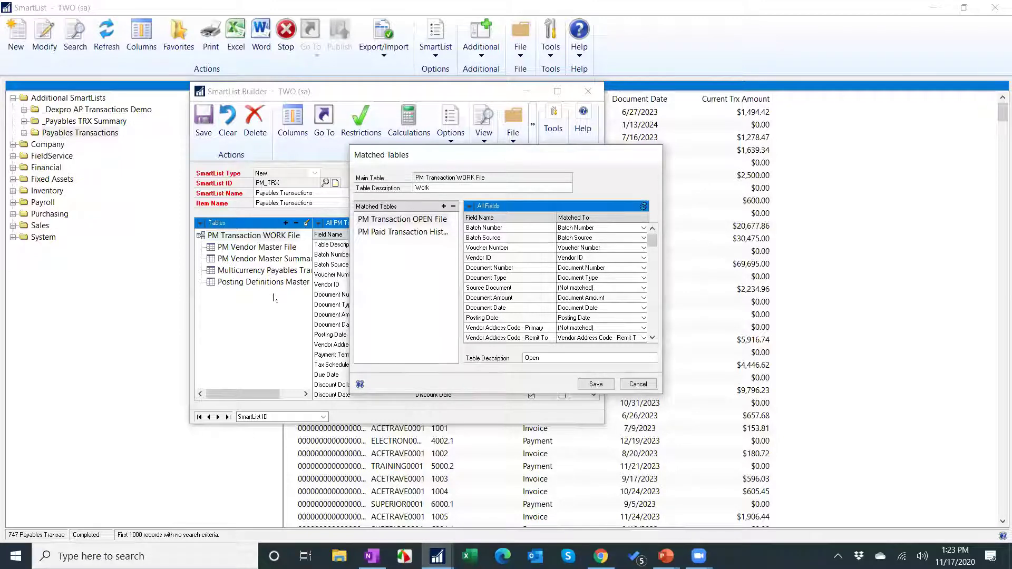
pyautogui.click(633, 388)
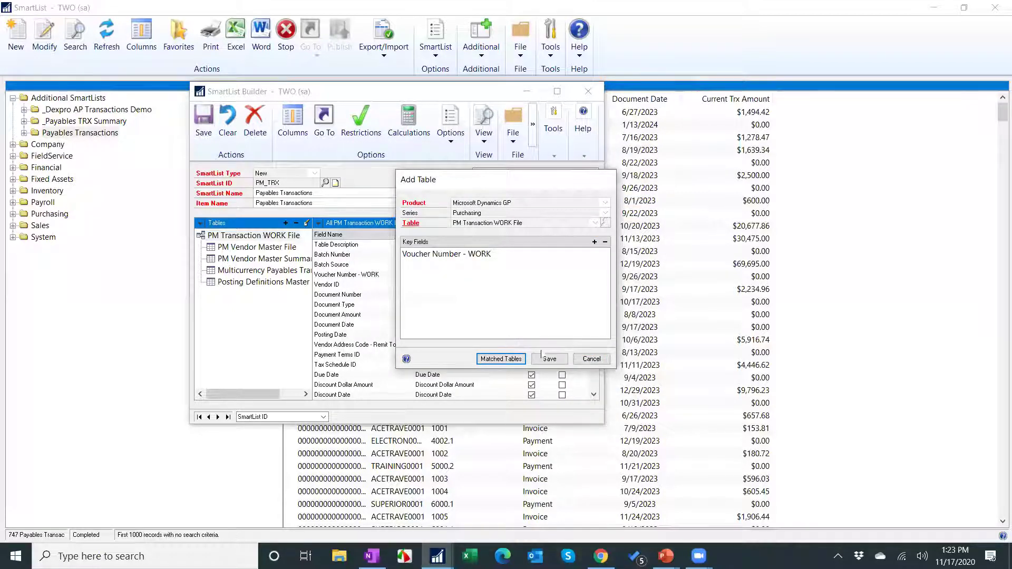
pyautogui.click(592, 359)
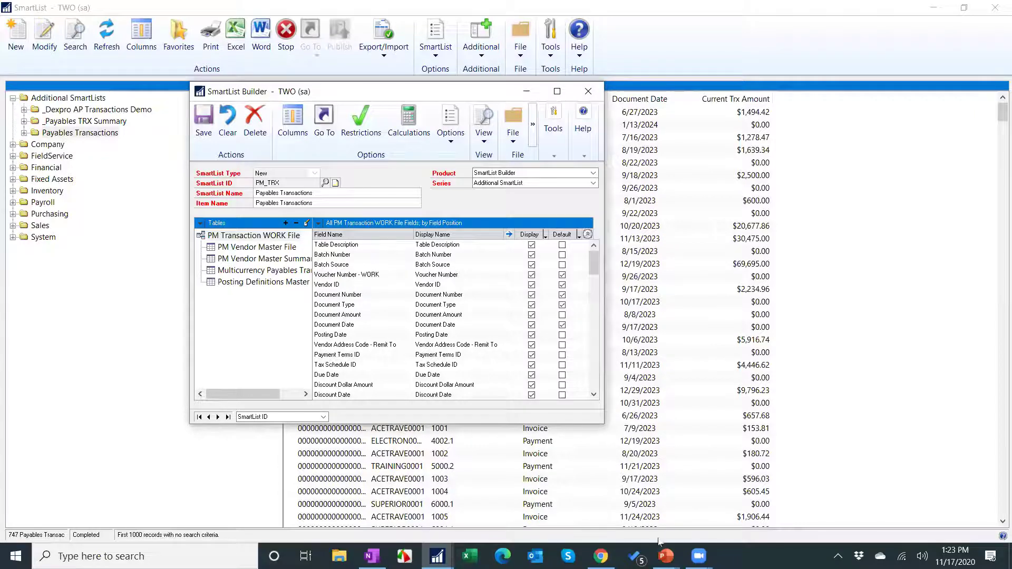
# Switch back to the PowerPoint slide show and advance to the slide "Reordering the Columns"
pyautogui.click(665, 556)
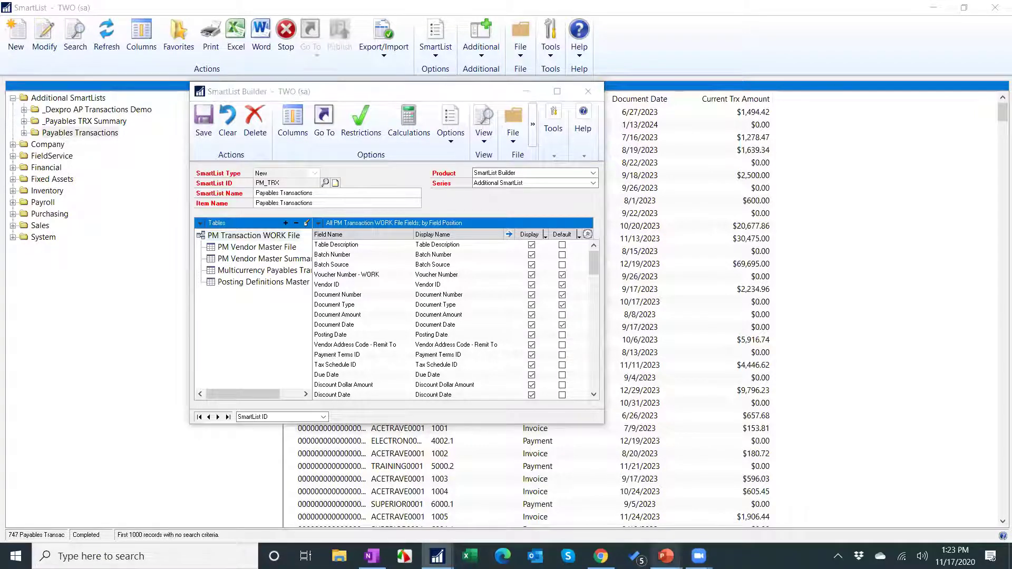
pyautogui.click(707, 490)
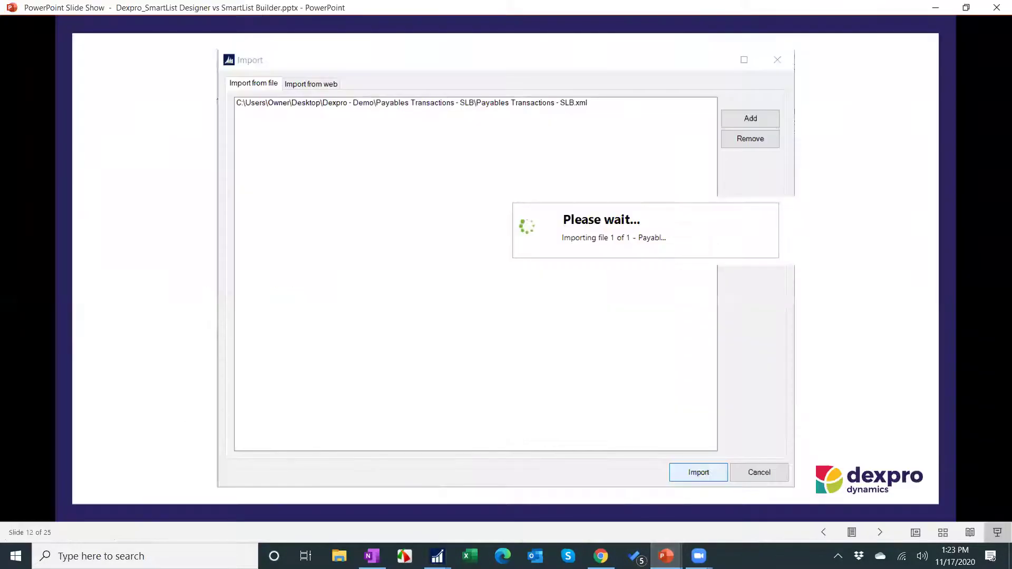
pyautogui.press('Right')
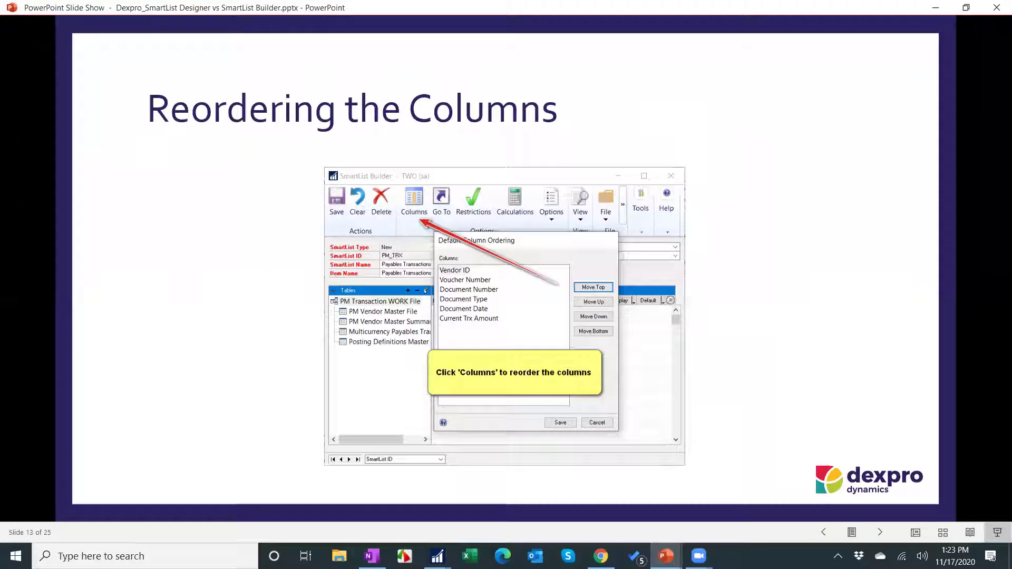
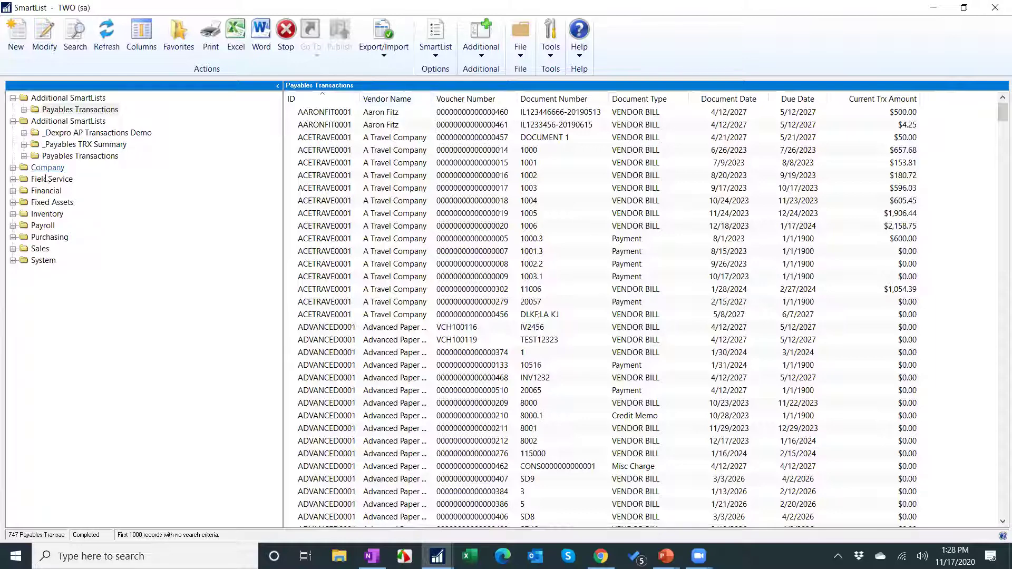
# Display the standard Payables Transactions list from the Purchasing folder
pyautogui.click(13, 236)
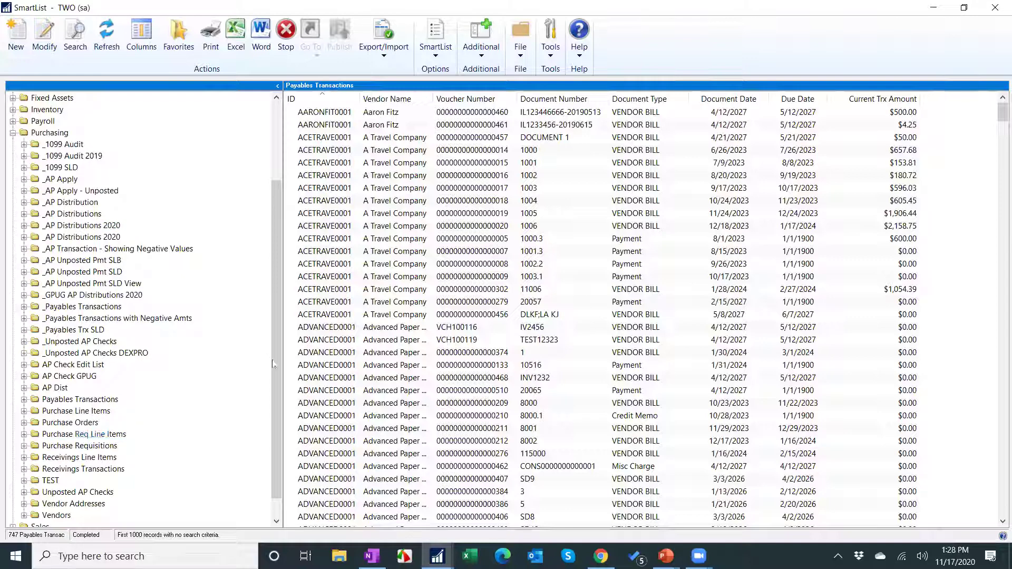
pyautogui.scroll(-1, 247, 380)
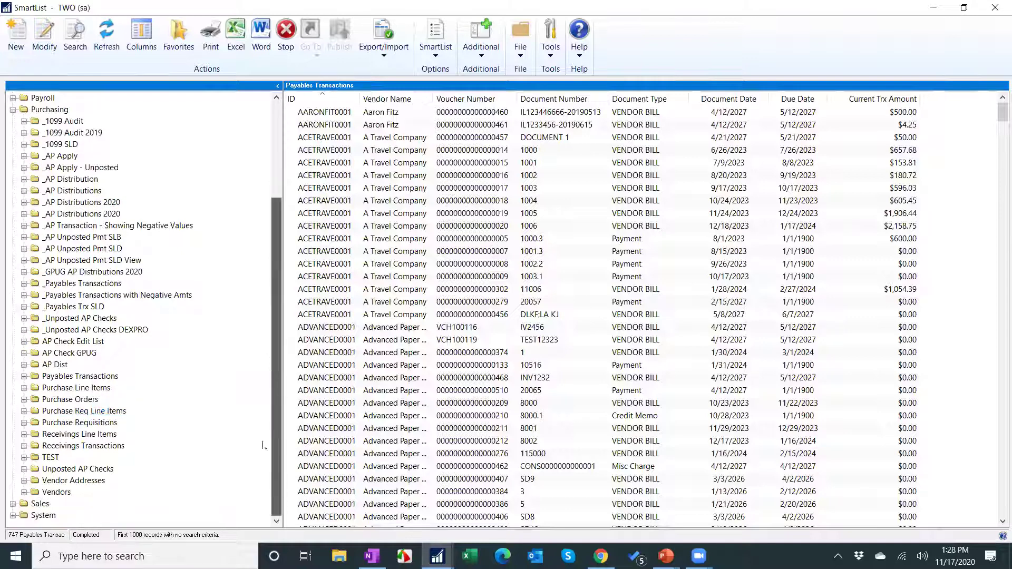
pyautogui.click(23, 376)
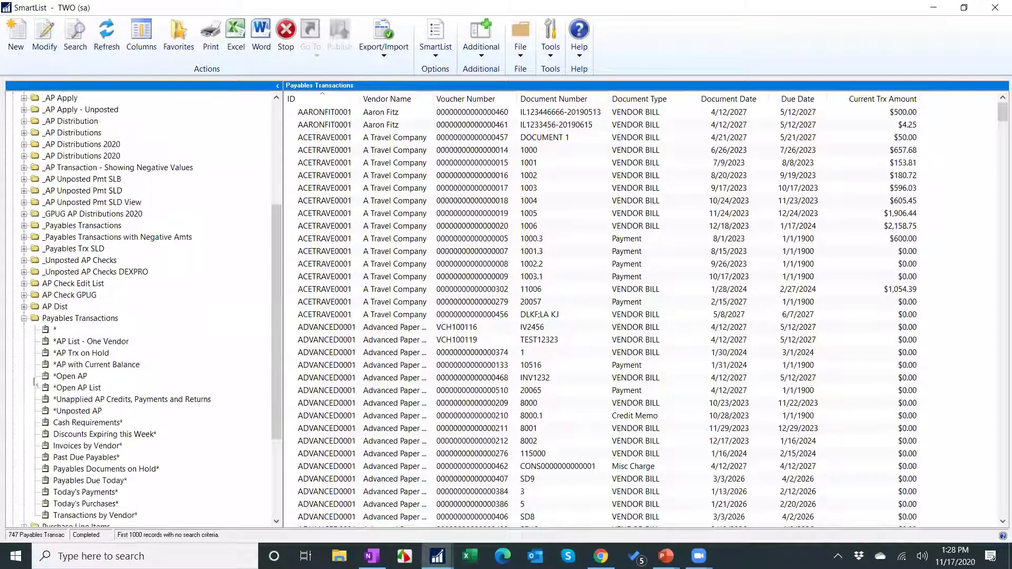
pyautogui.click(103, 319)
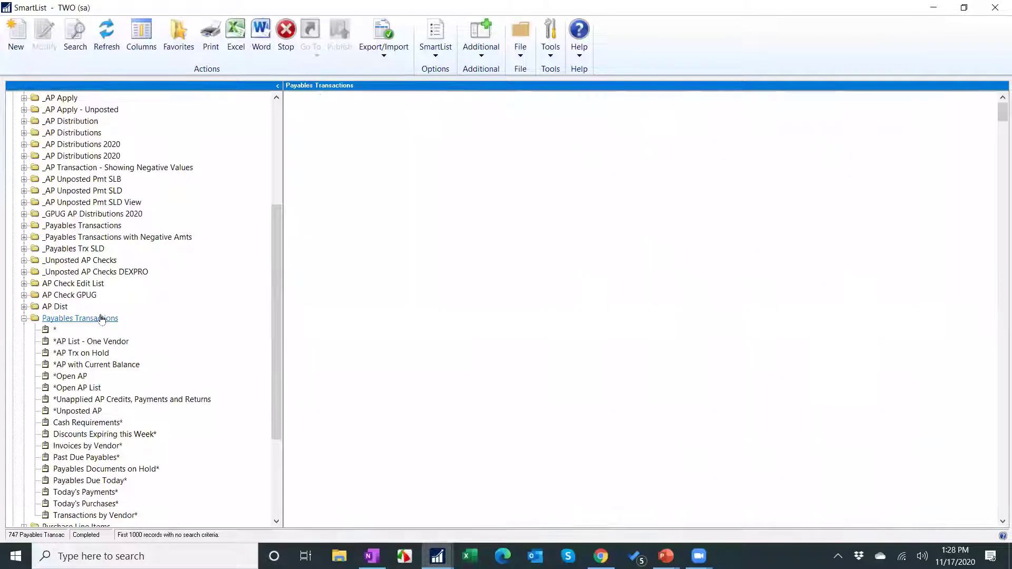
pyautogui.click(103, 319)
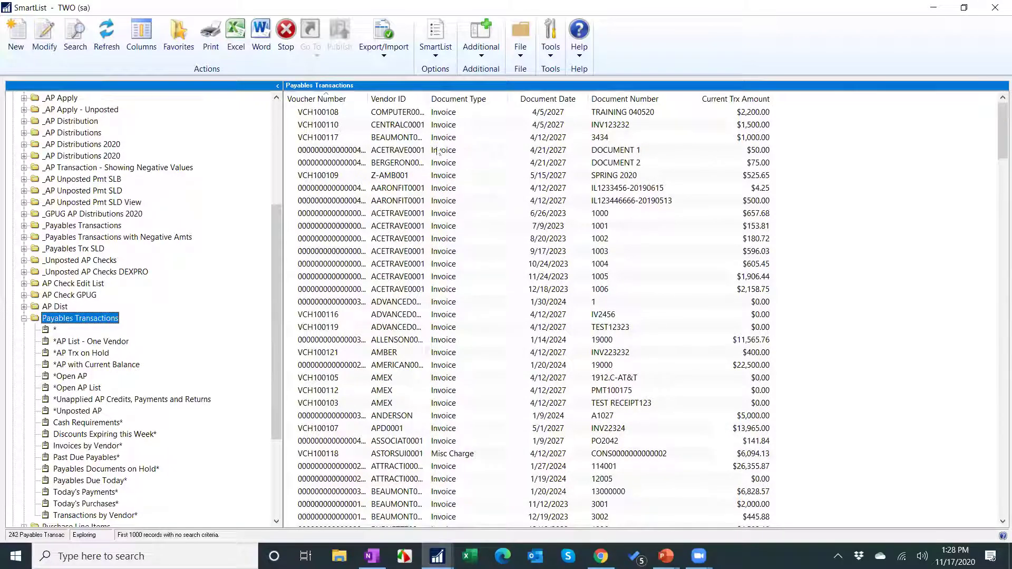
# Go to Vendor Credit Summary Inquiry from the DOCUMENT 1 invoice, drill down on the aging amounts, and close both inquiry windows
pyautogui.click(414, 150)
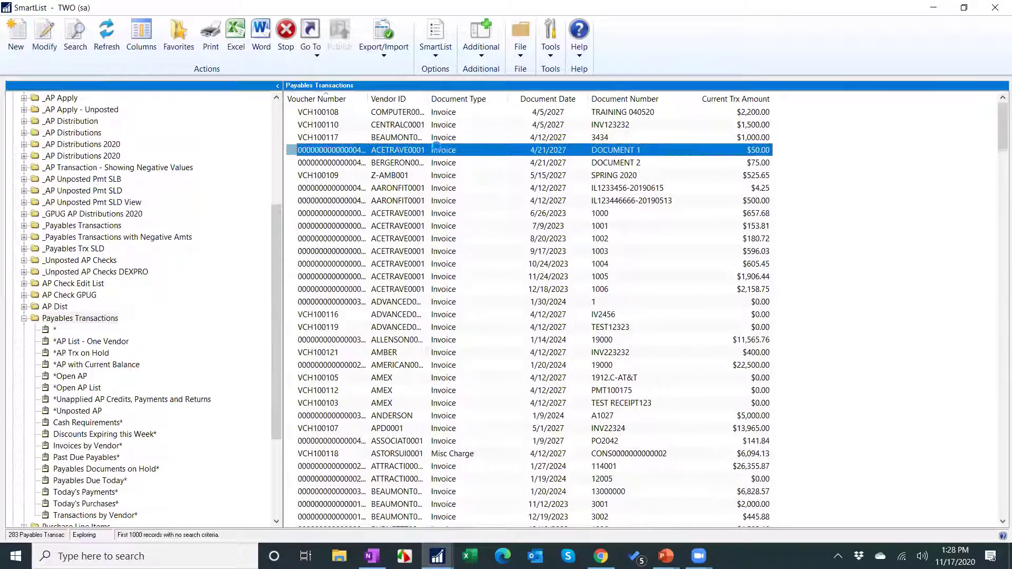
pyautogui.click(308, 35)
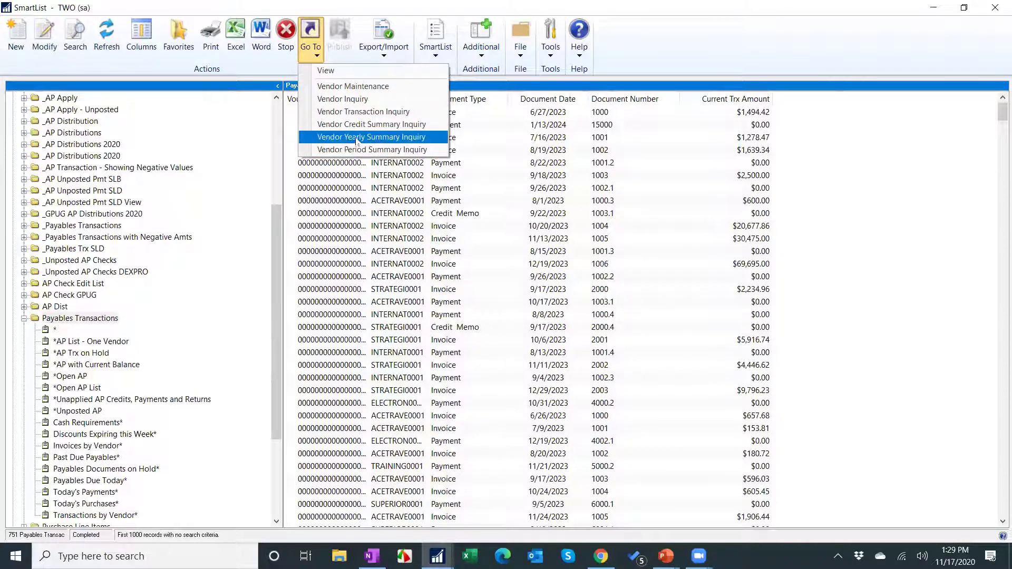
pyautogui.click(348, 124)
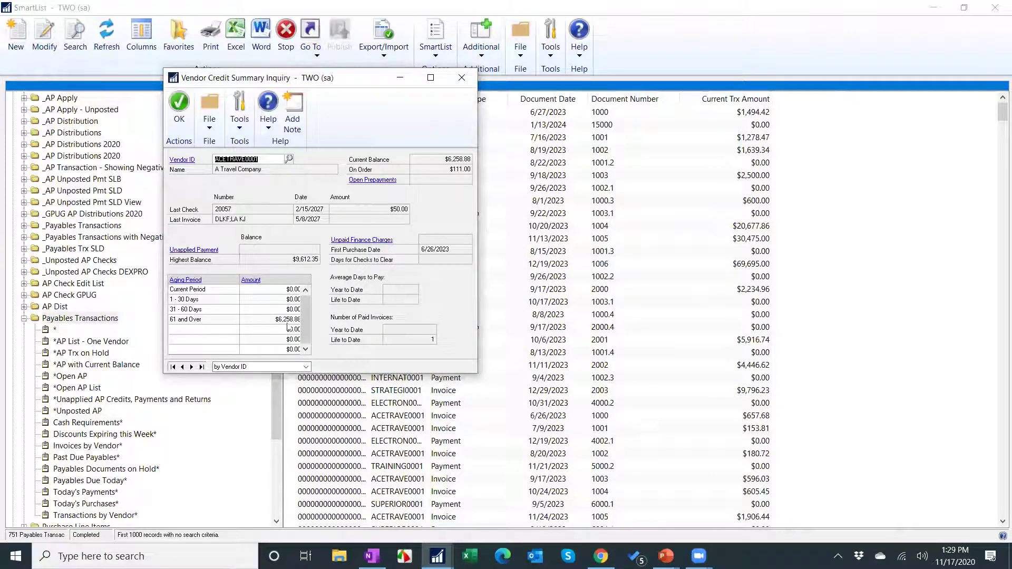
pyautogui.click(288, 322)
pyautogui.click(249, 279)
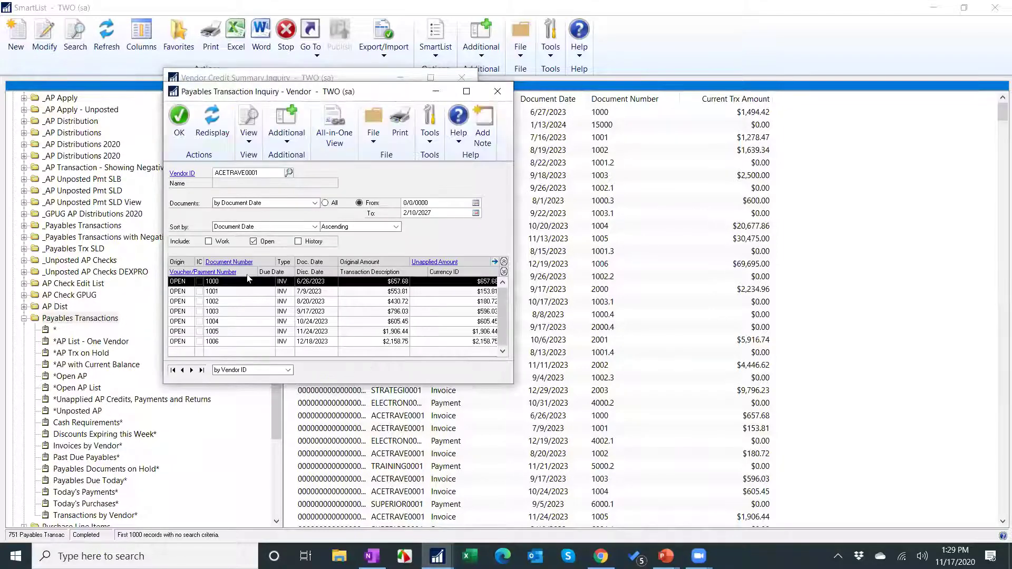
pyautogui.click(497, 91)
pyautogui.click(463, 78)
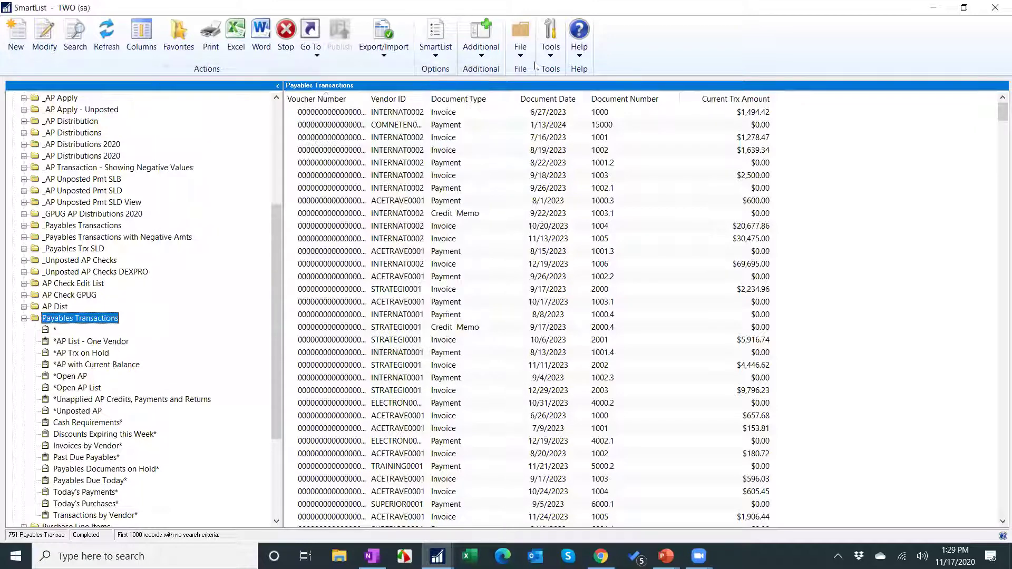
# Disable SmartList Builder in Customization Status and close the window
pyautogui.click(548, 50)
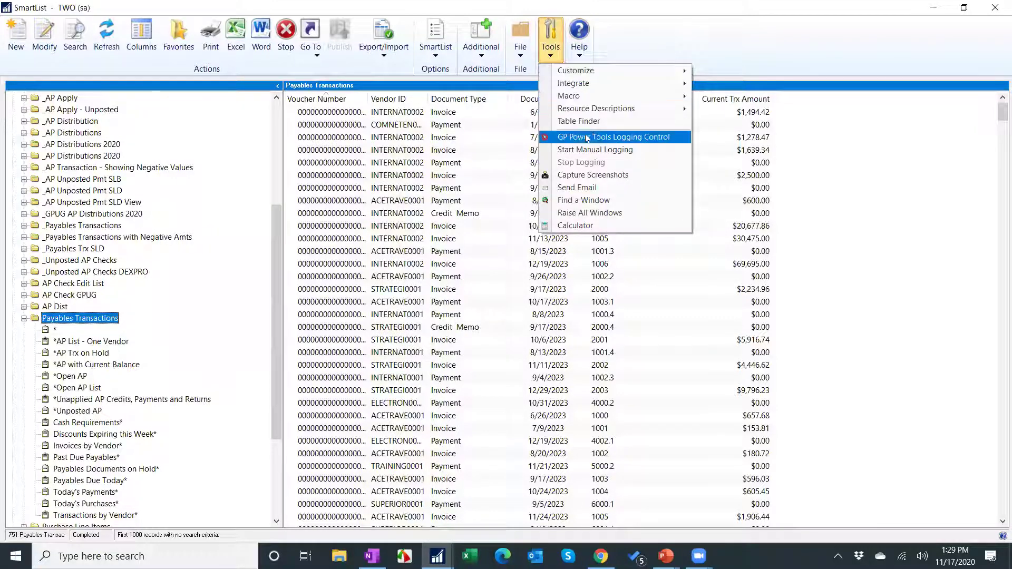
pyautogui.moveTo(606, 90)
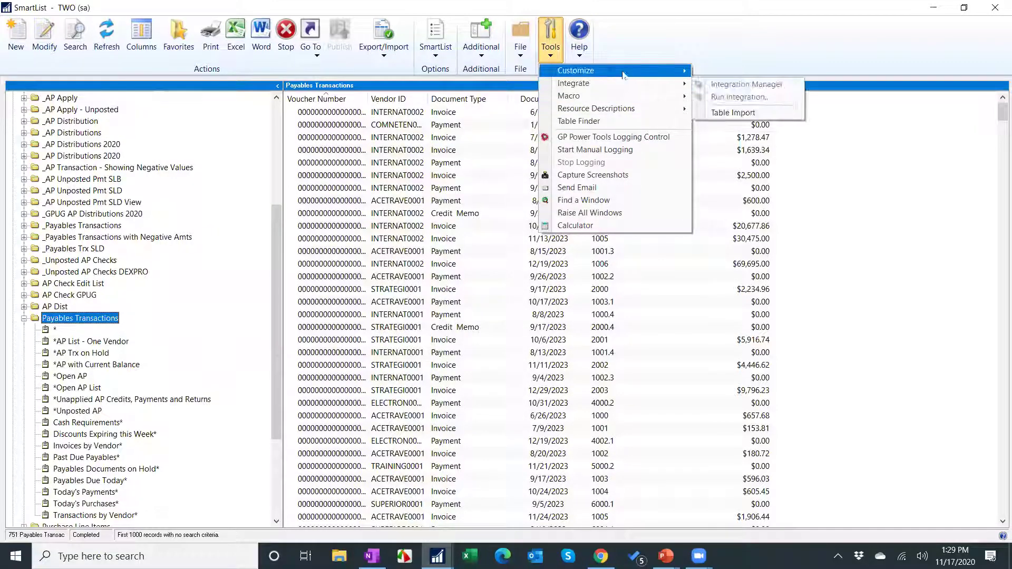
pyautogui.moveTo(622, 71)
pyautogui.click(730, 196)
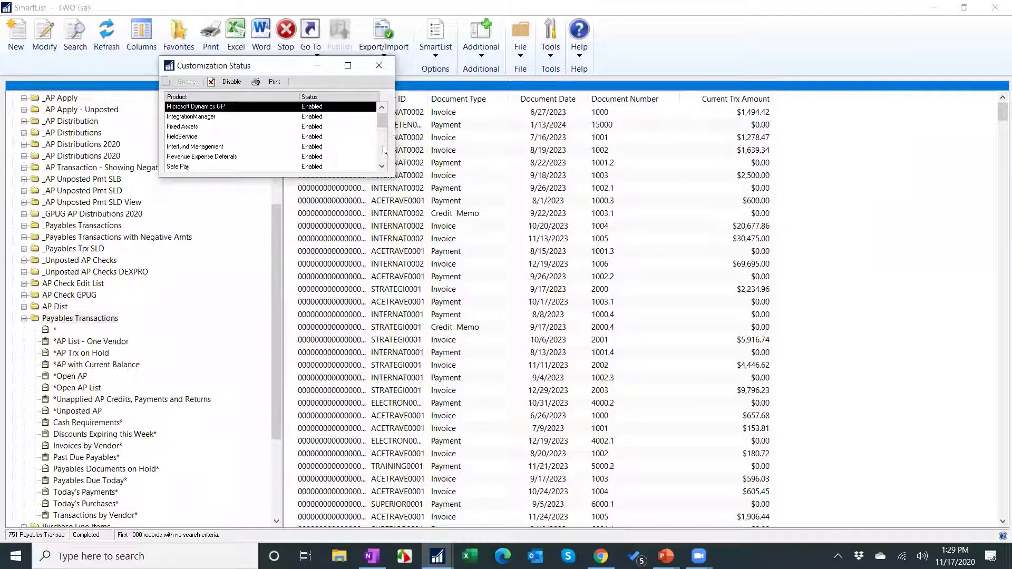
pyautogui.click(383, 153)
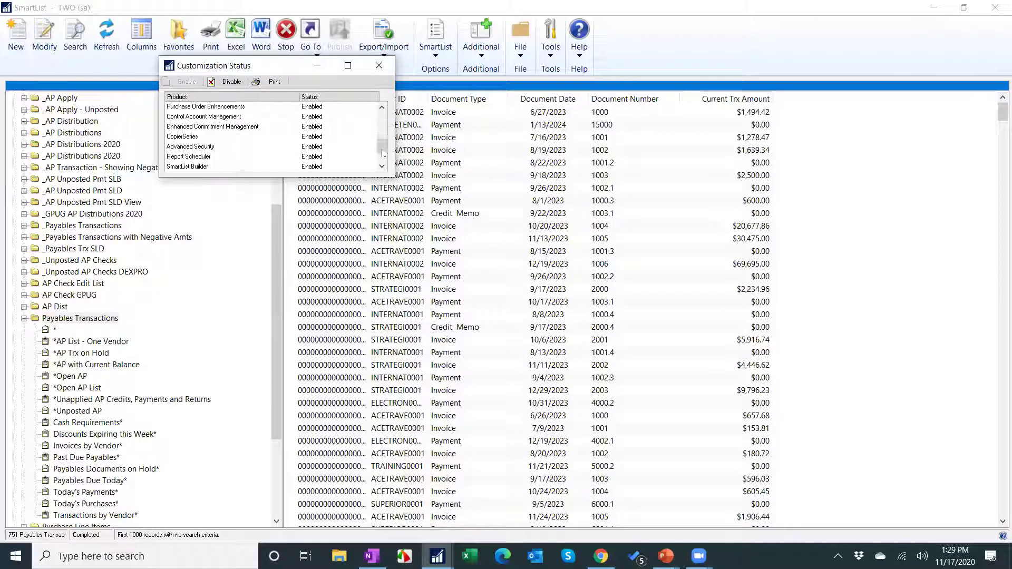
pyautogui.click(237, 167)
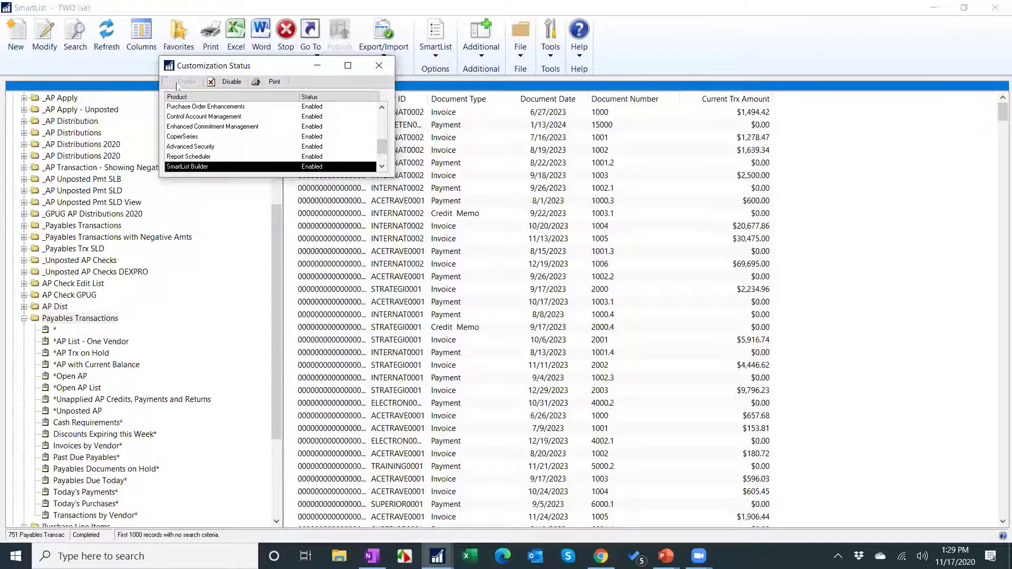
pyautogui.click(222, 83)
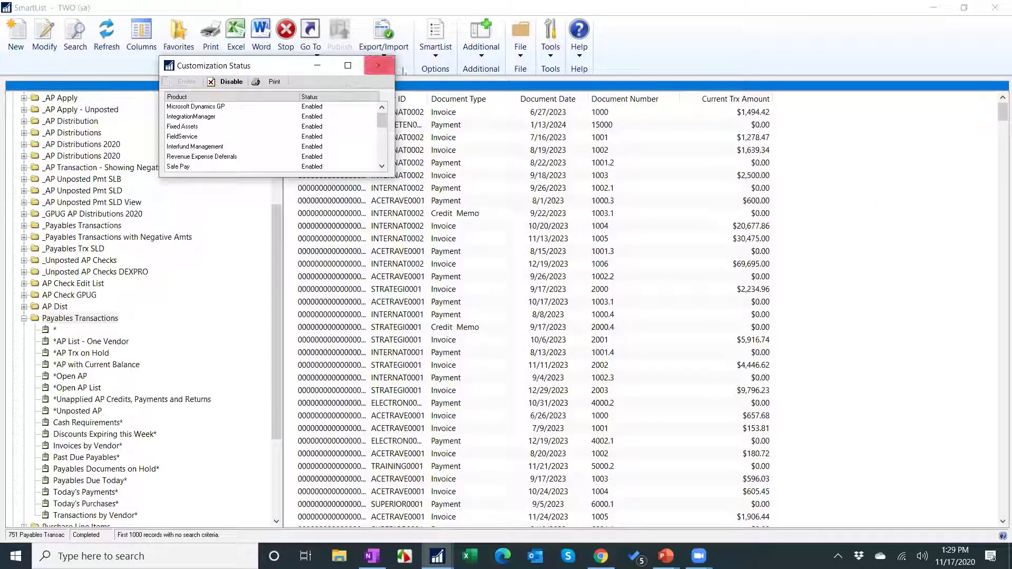
pyautogui.click(379, 65)
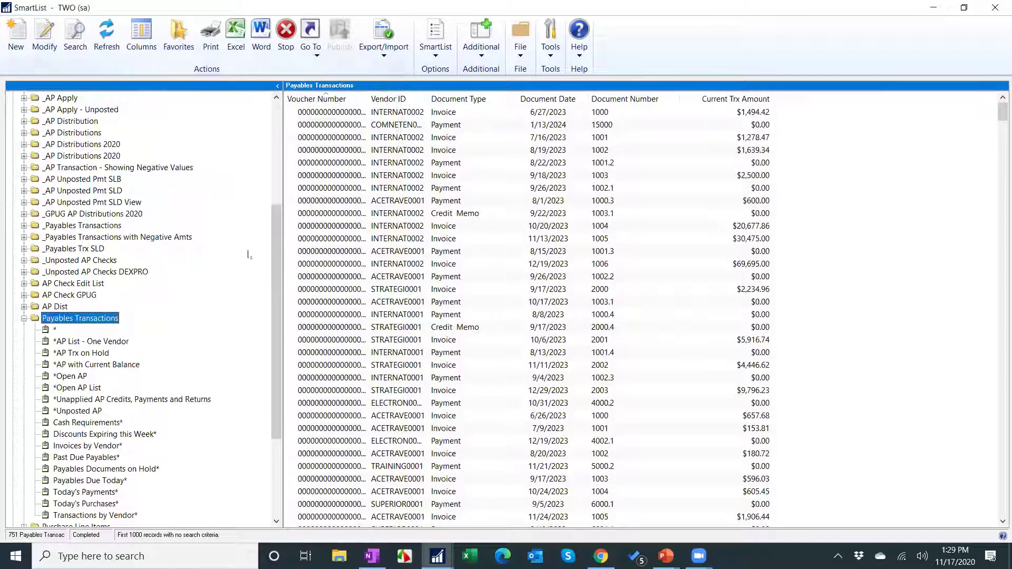
# Open the Go To settings of _Payables Trx SLD in SmartList Designer and view the blank form for adding a Microsoft Dynamics GP smartlist
pyautogui.click(77, 249)
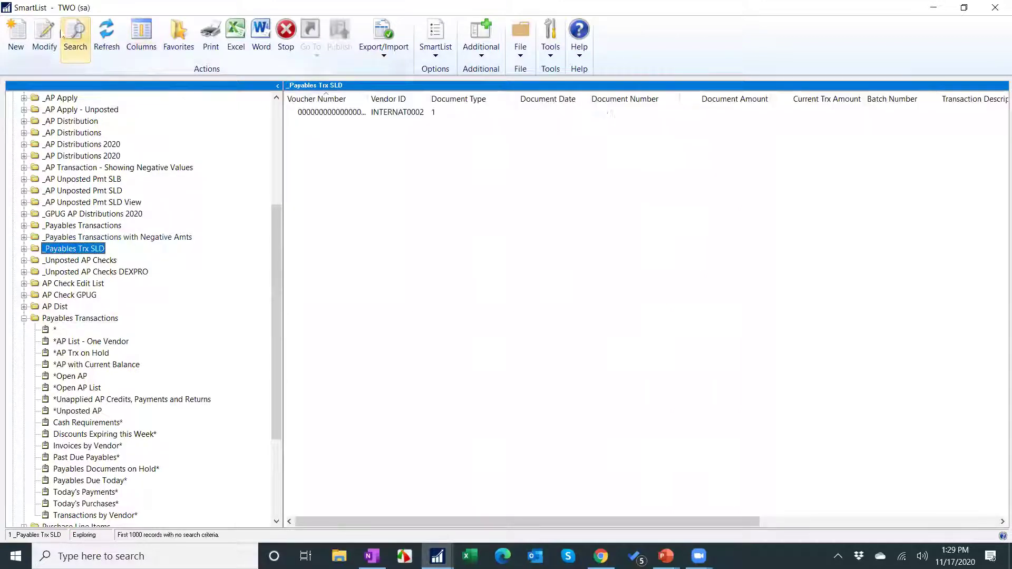
pyautogui.click(47, 37)
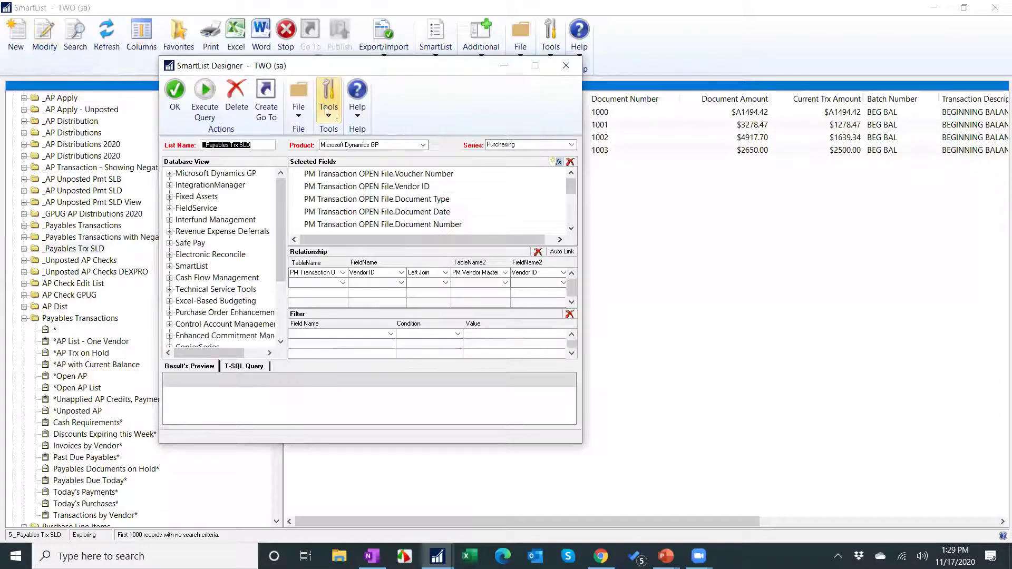
pyautogui.click(267, 100)
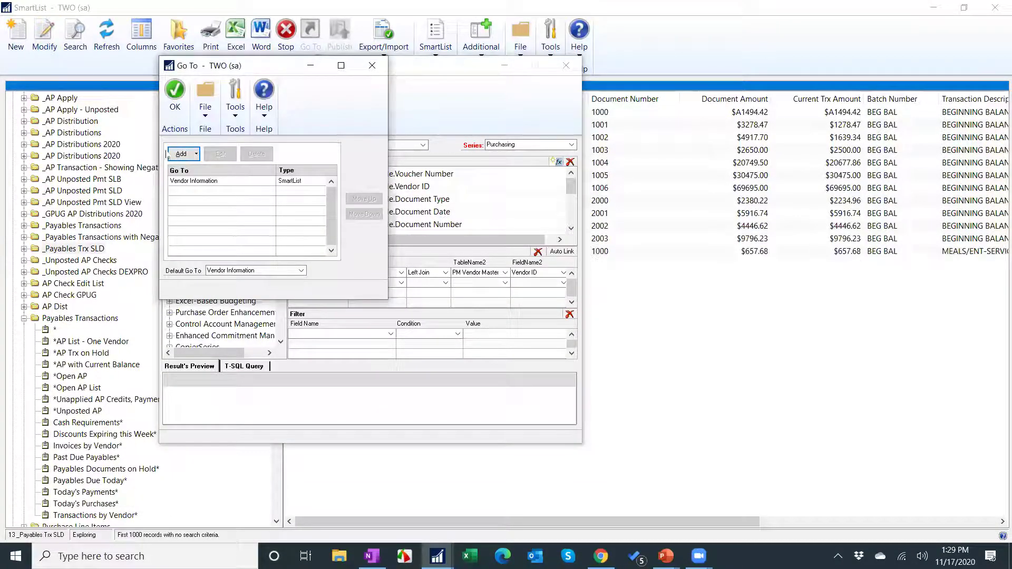
pyautogui.click(182, 158)
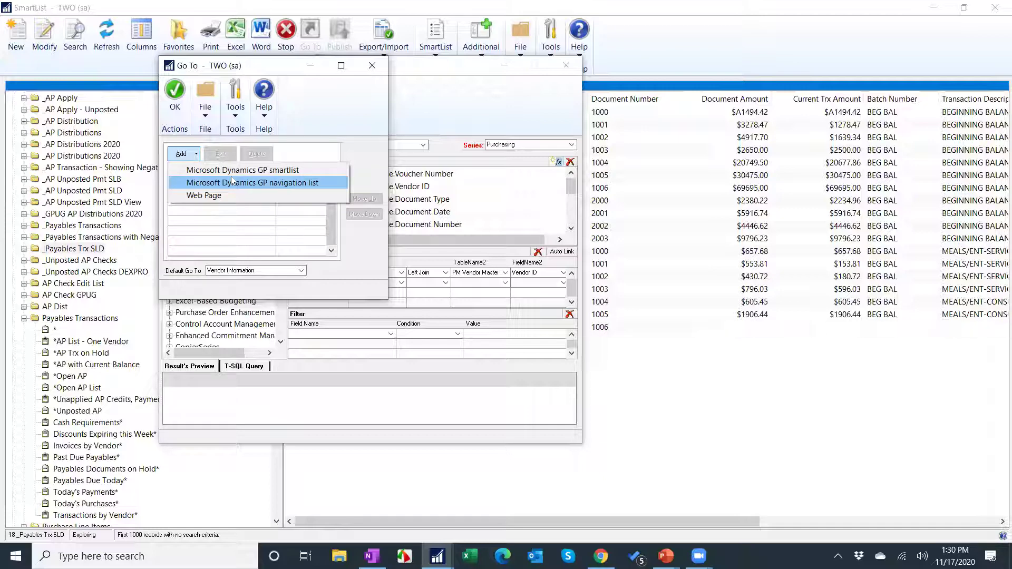
pyautogui.click(273, 170)
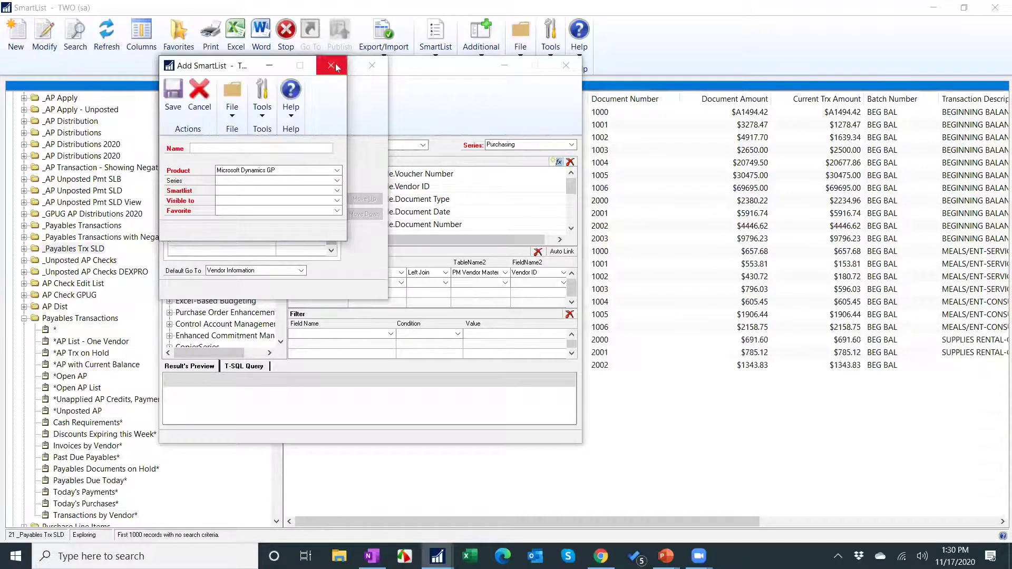
pyautogui.click(332, 73)
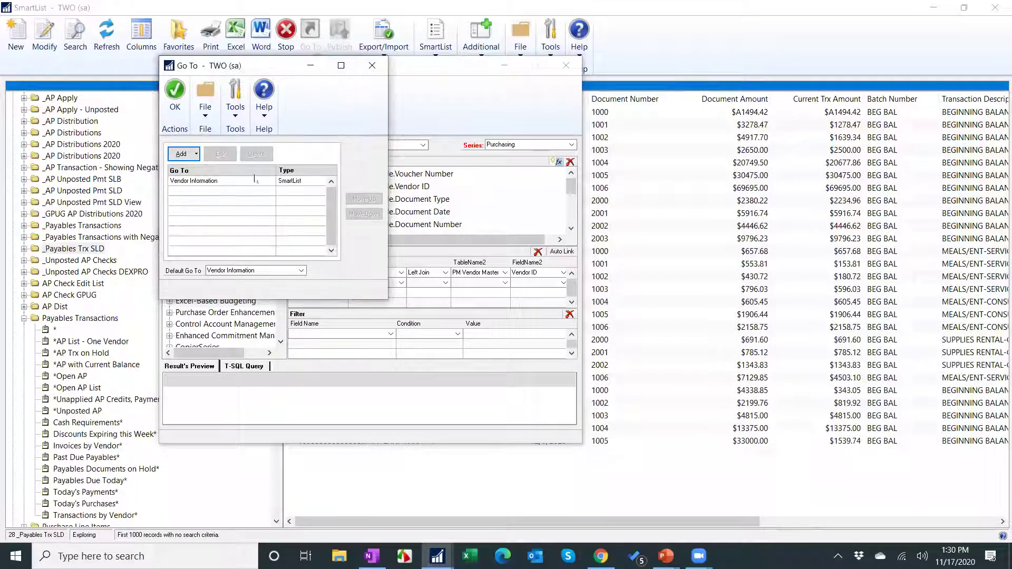
# Open the Vendor Information Go To for editing, review its settings, and save it
pyautogui.click(220, 180)
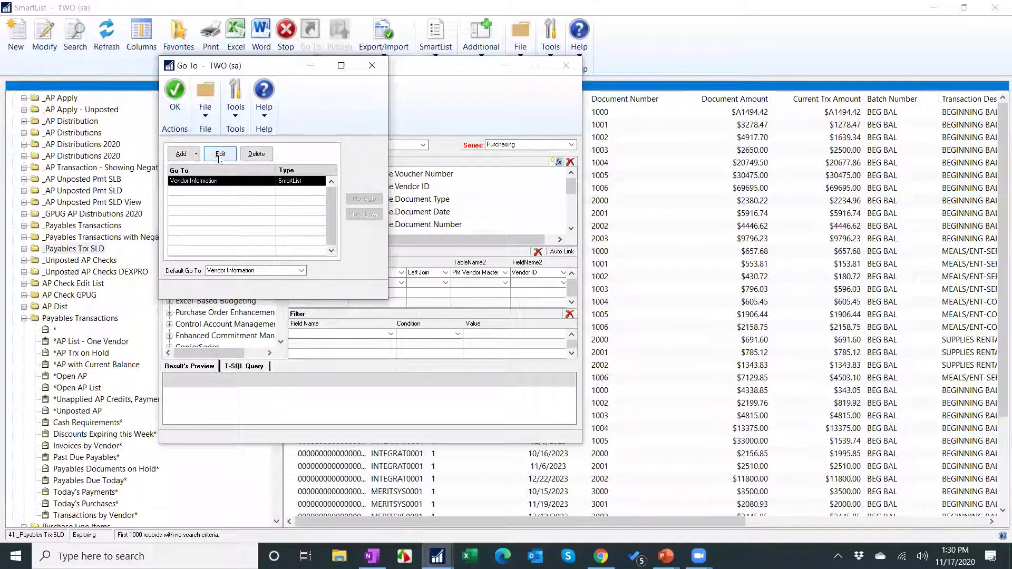
pyautogui.click(220, 154)
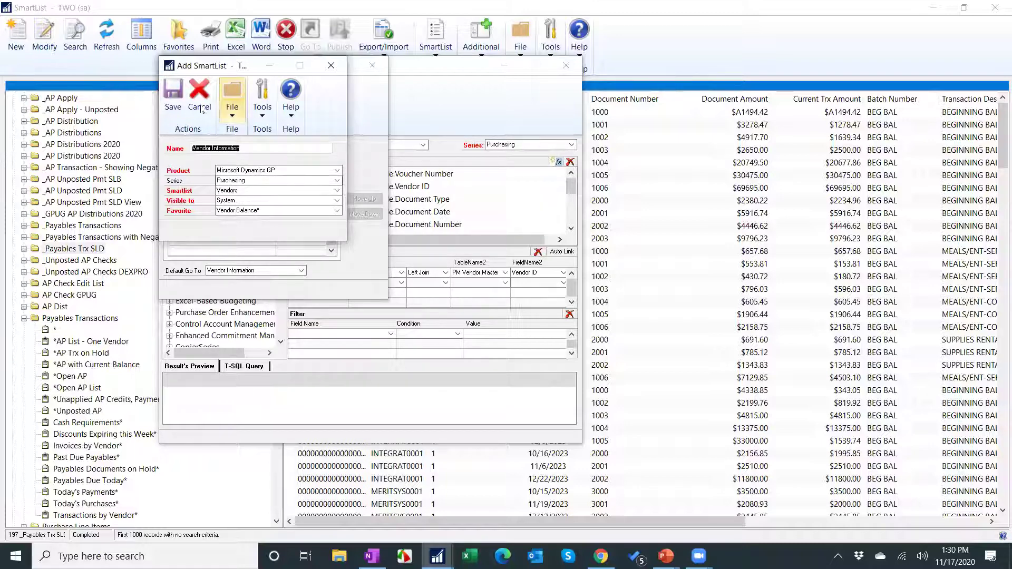
pyautogui.click(176, 101)
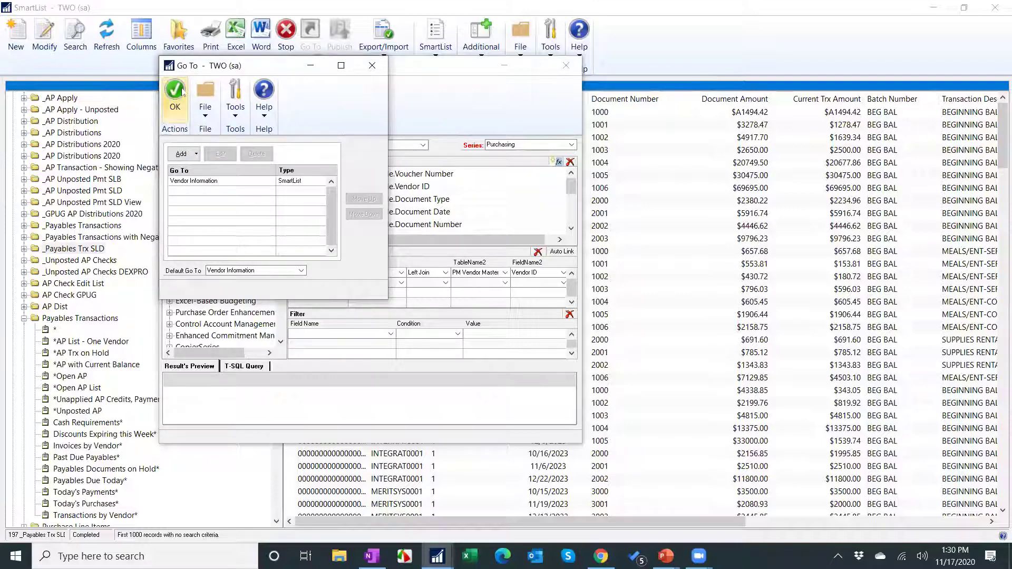
# Accept the Go To settings and list design, and follow the default Go To from an INTERNAT0002 transaction in _Payables Trx SLD
pyautogui.click(181, 93)
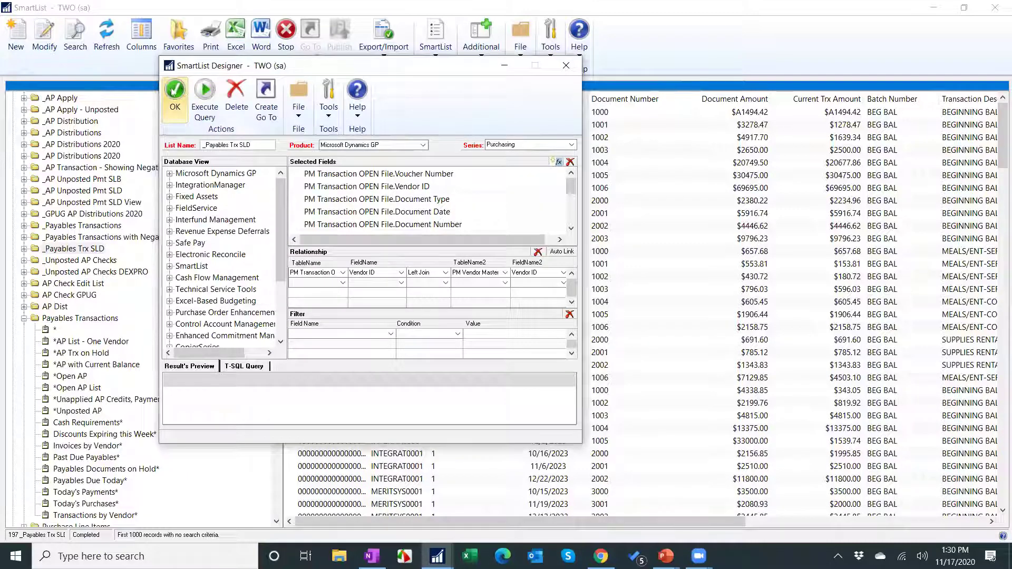
pyautogui.click(175, 90)
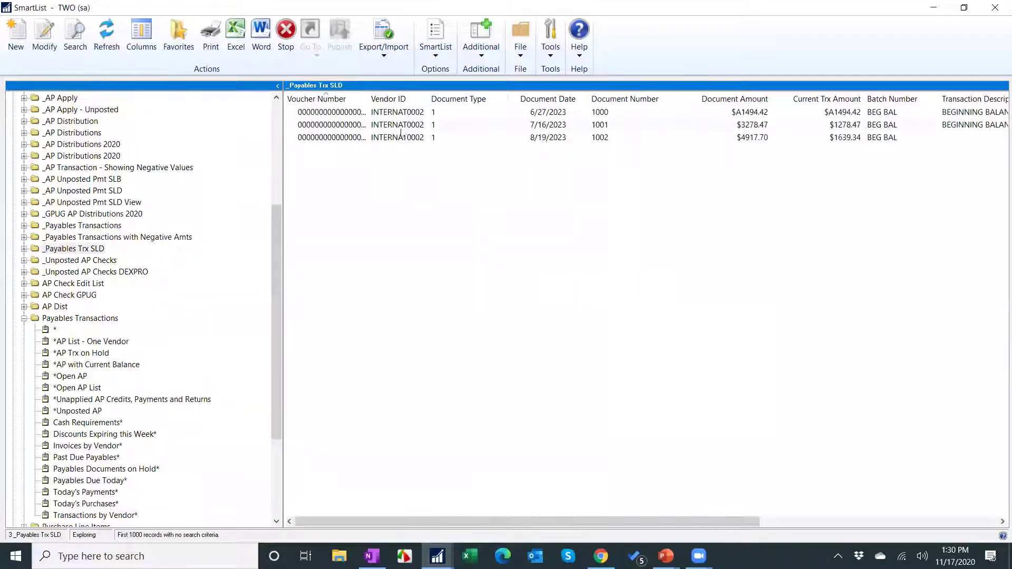
pyautogui.click(401, 130)
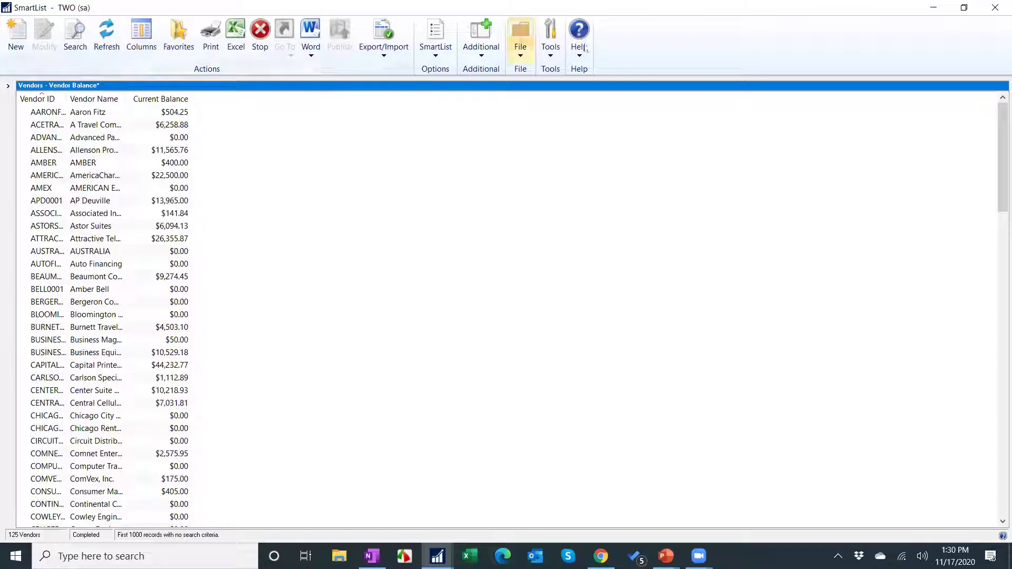
# Enable SmartList Builder in Customization Status and expand the SmartList folder tree beside the Vendor Balance list
pyautogui.click(551, 58)
pyautogui.moveTo(614, 71)
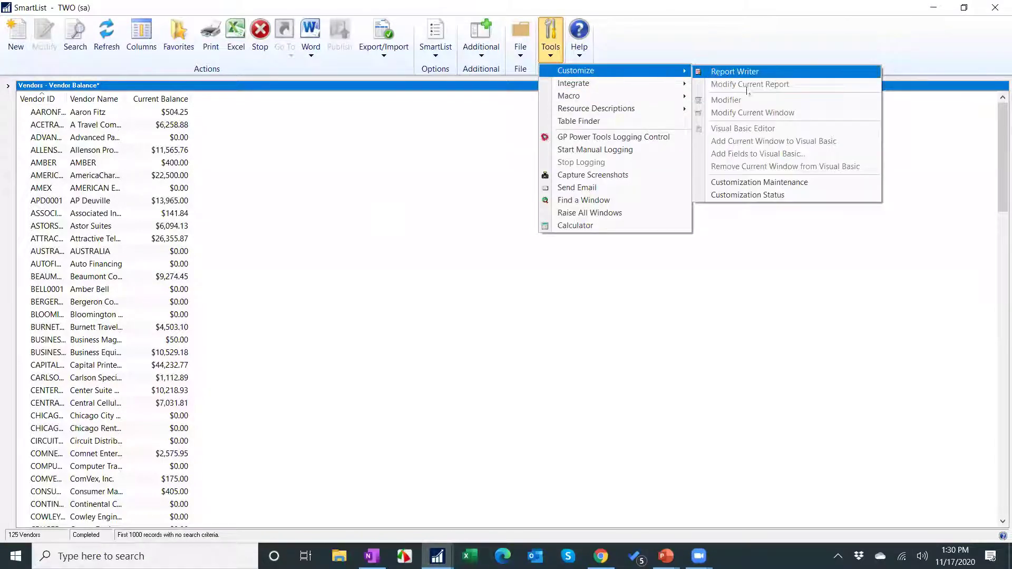
pyautogui.click(759, 197)
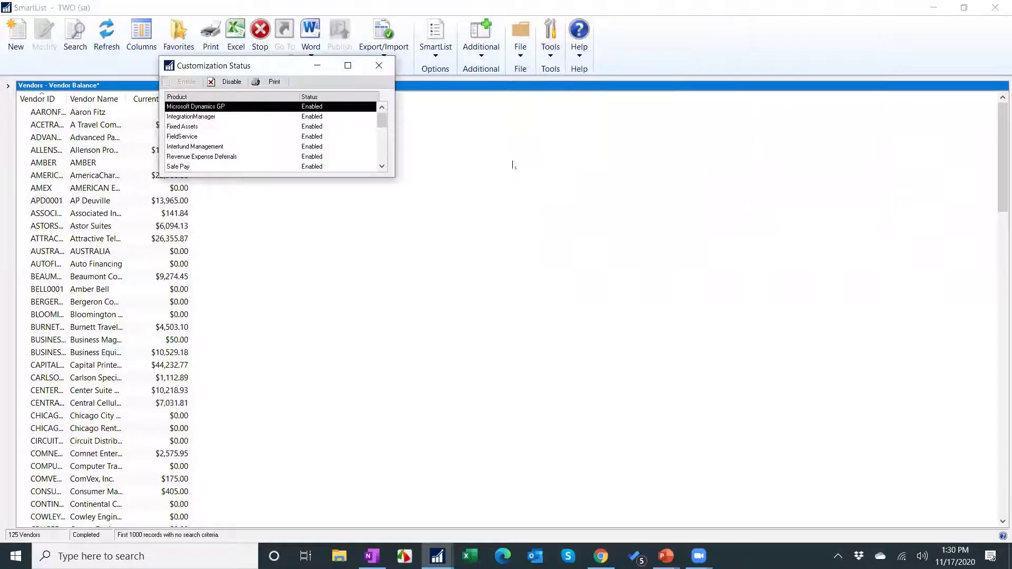
pyautogui.scroll(-5, 287, 160)
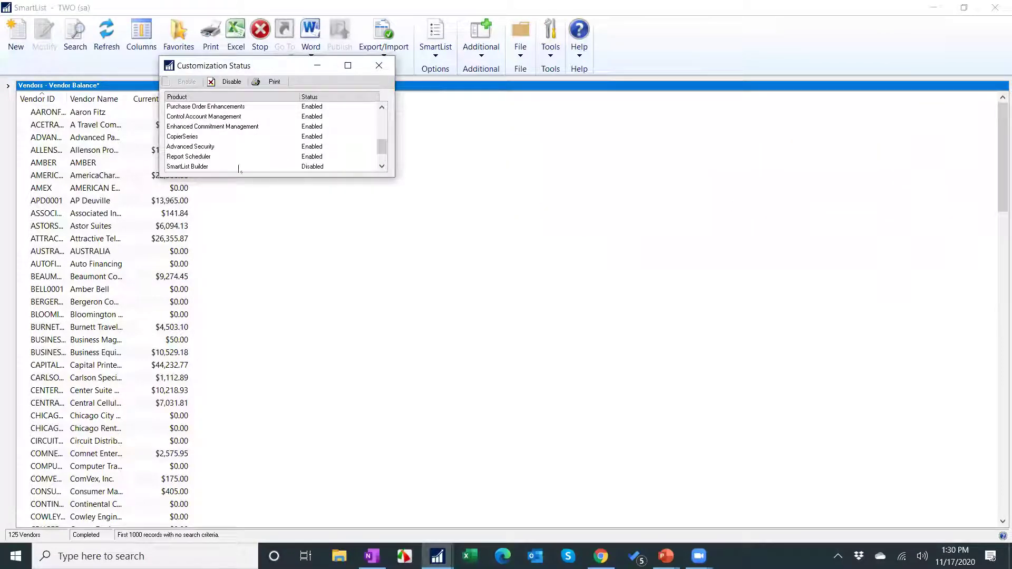
pyautogui.click(229, 166)
pyautogui.click(179, 83)
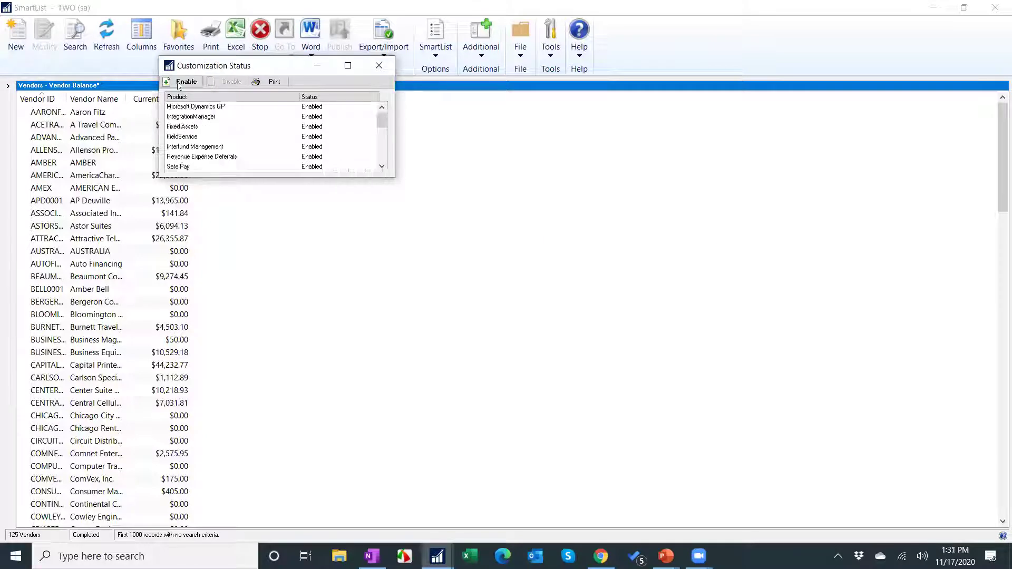
pyautogui.click(379, 65)
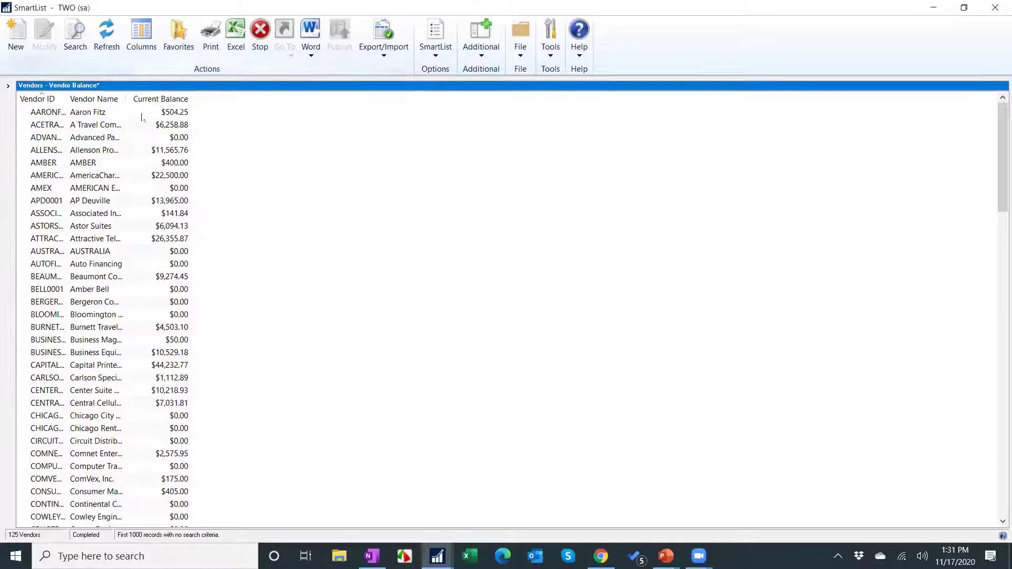
pyautogui.click(8, 87)
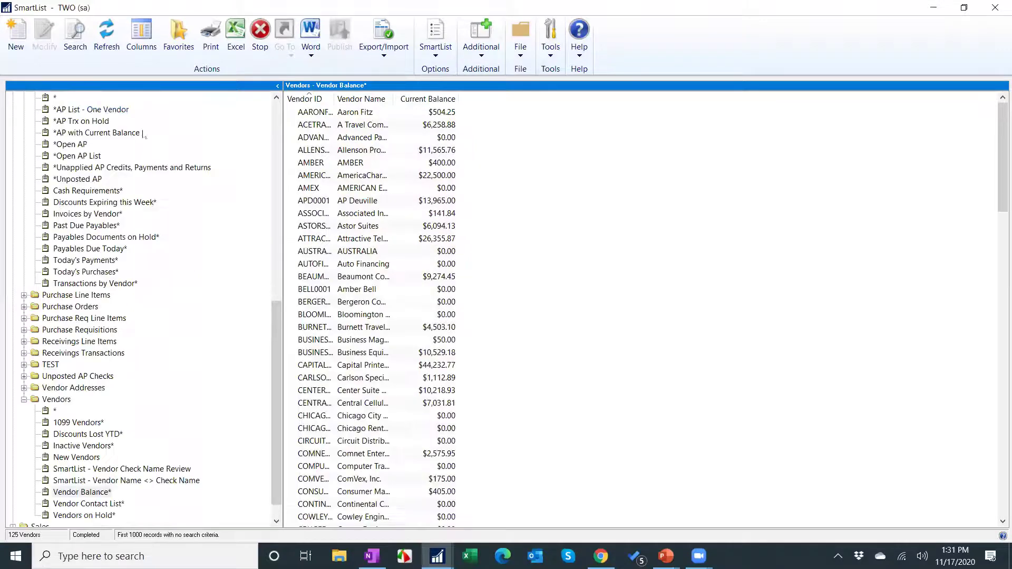
# Open Payables Transactions in the second Additional SmartLists folder, follow the View Go To from the Central Cellular transaction, and close the entry window
pyautogui.scroll(1, 278, 110)
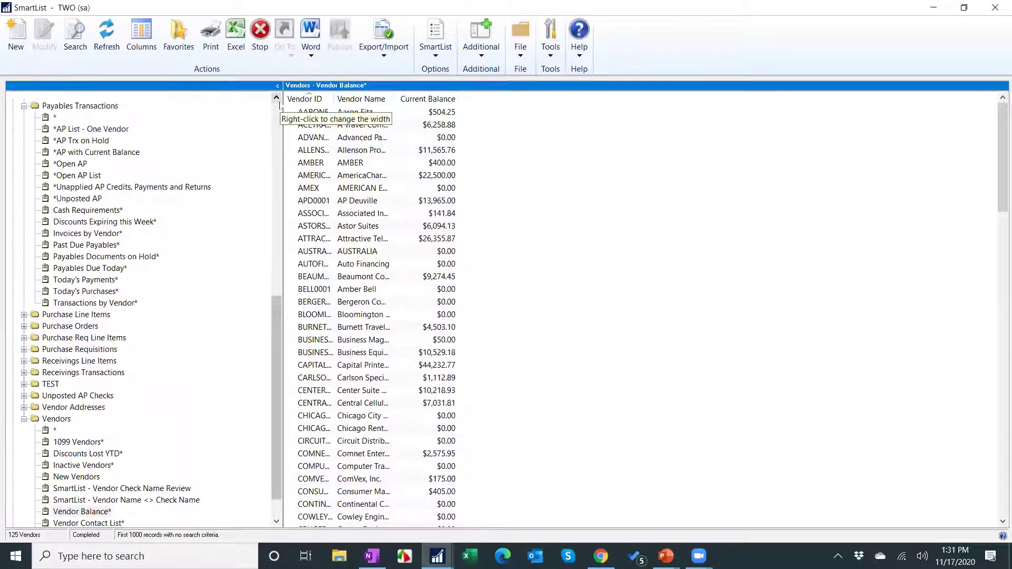
pyautogui.moveTo(273, 286); pyautogui.dragTo(288, 77)
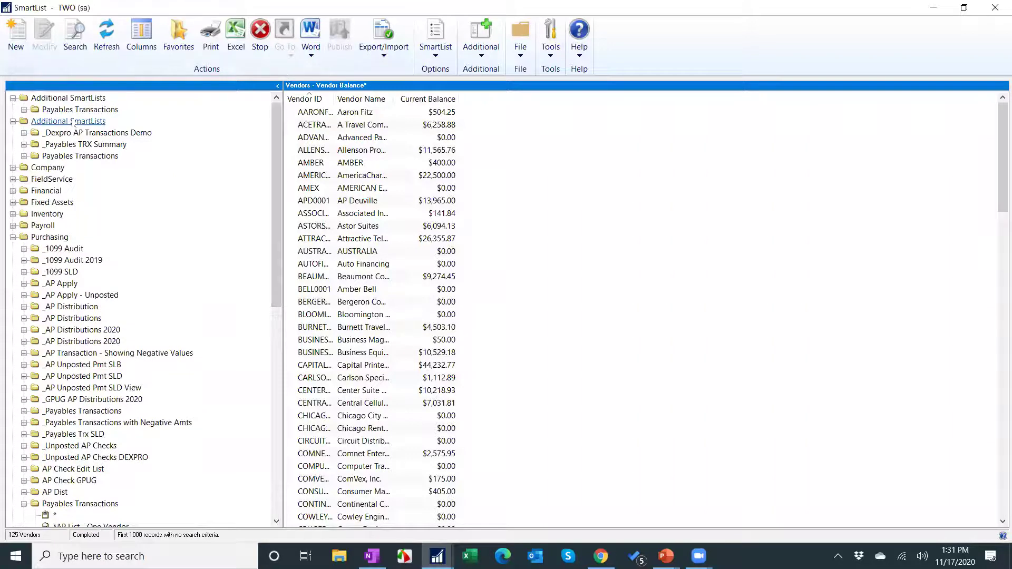
pyautogui.click(79, 157)
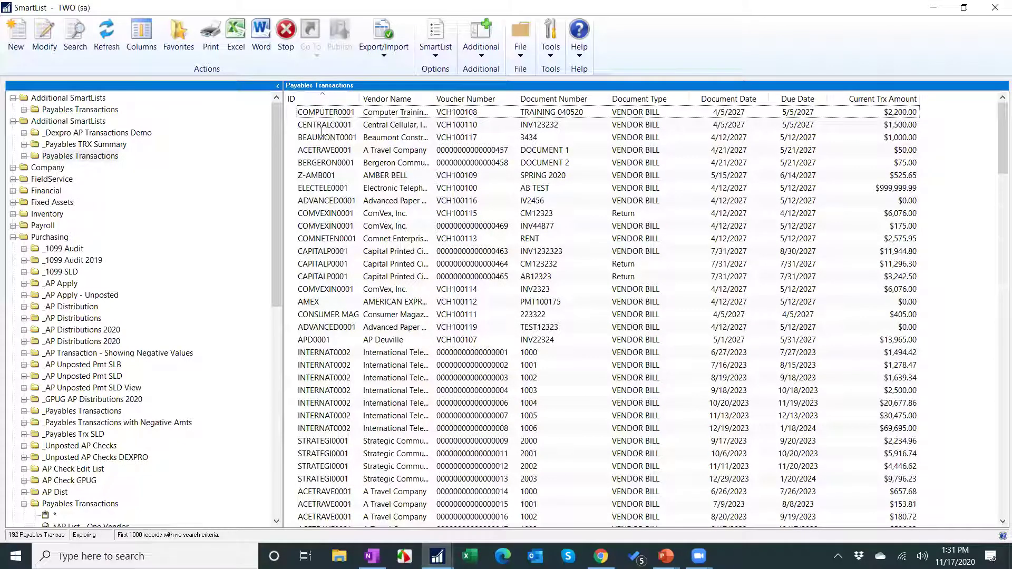
pyautogui.click(323, 129)
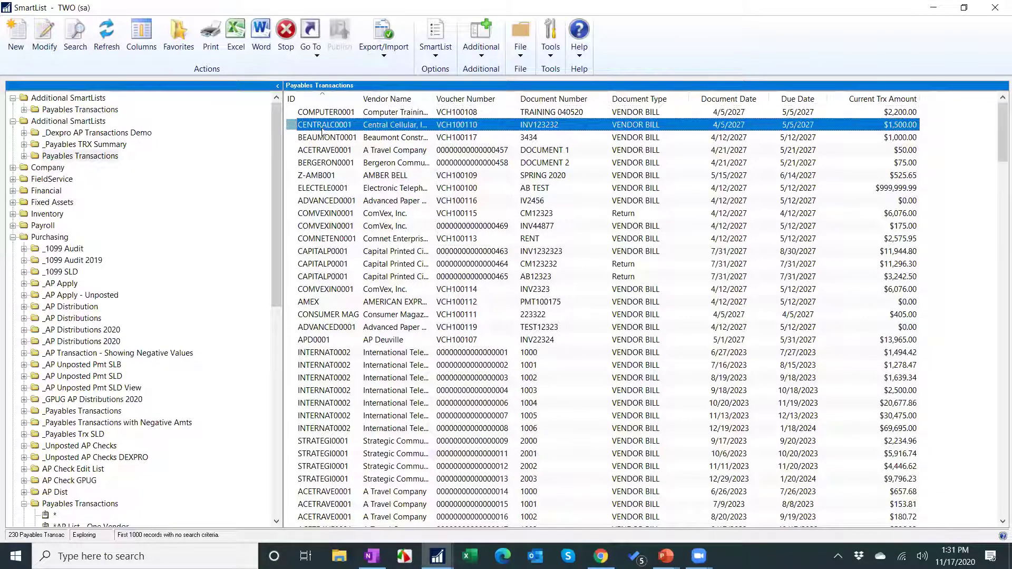
pyautogui.click(310, 38)
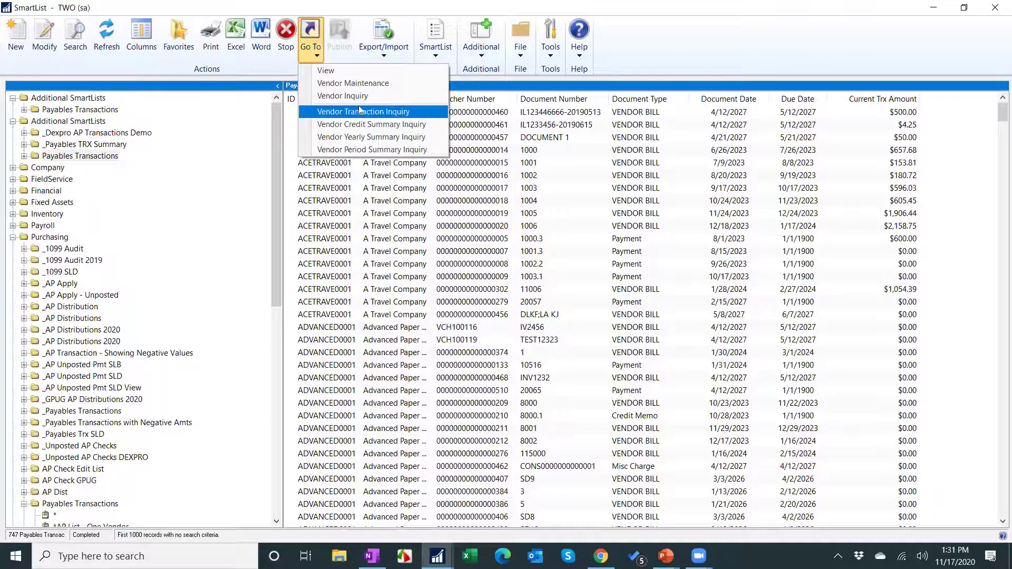
pyautogui.click(335, 75)
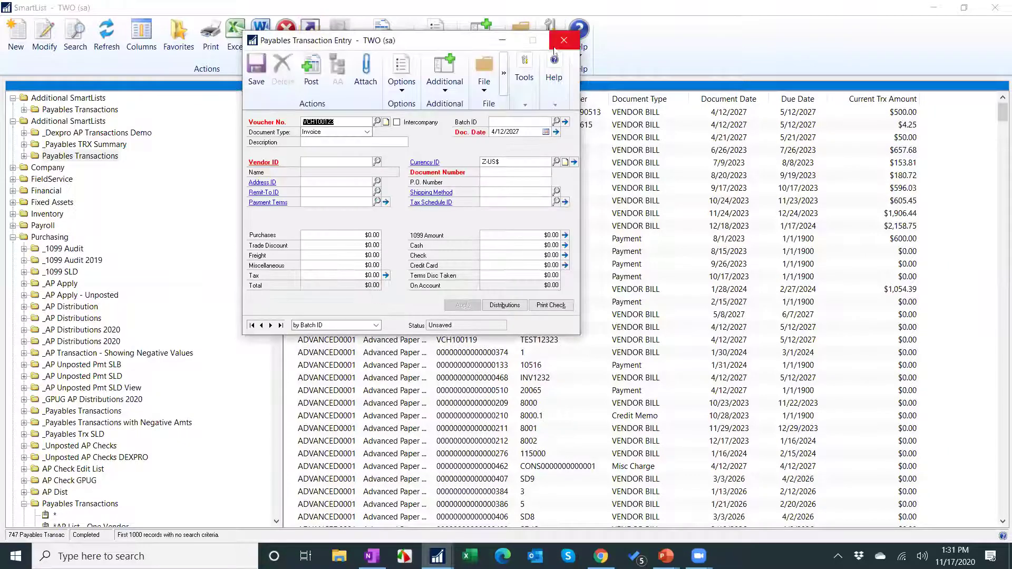
pyautogui.click(563, 39)
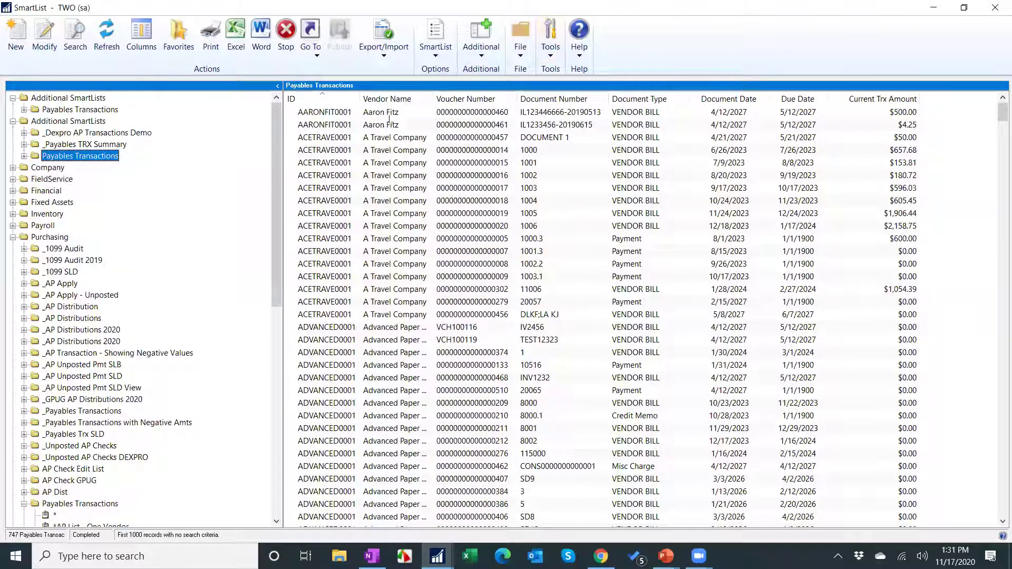
# Follow the Vendor Maintenance Go To from the Payables Transactions list and close the vendor record
pyautogui.click(311, 43)
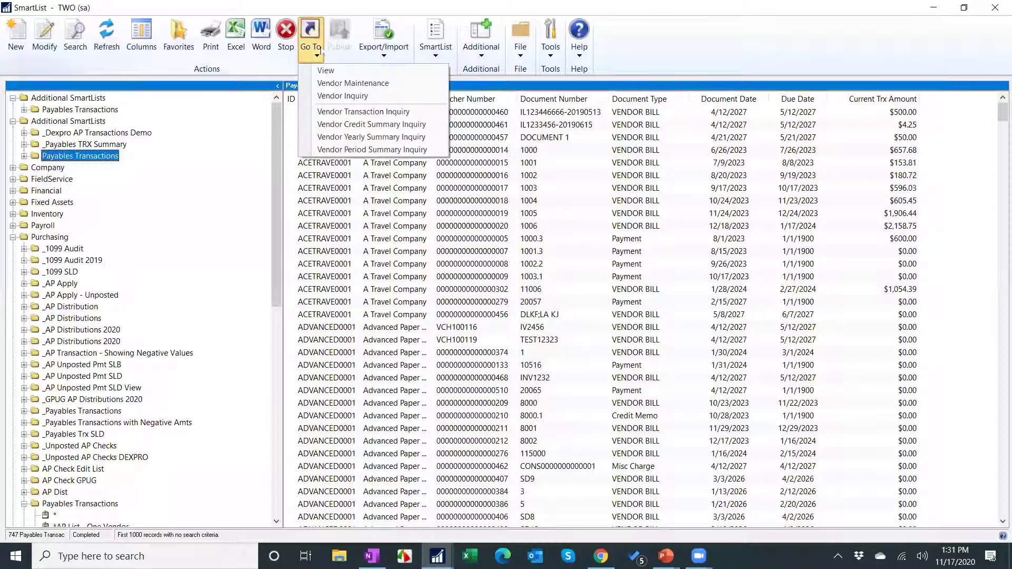
pyautogui.click(343, 85)
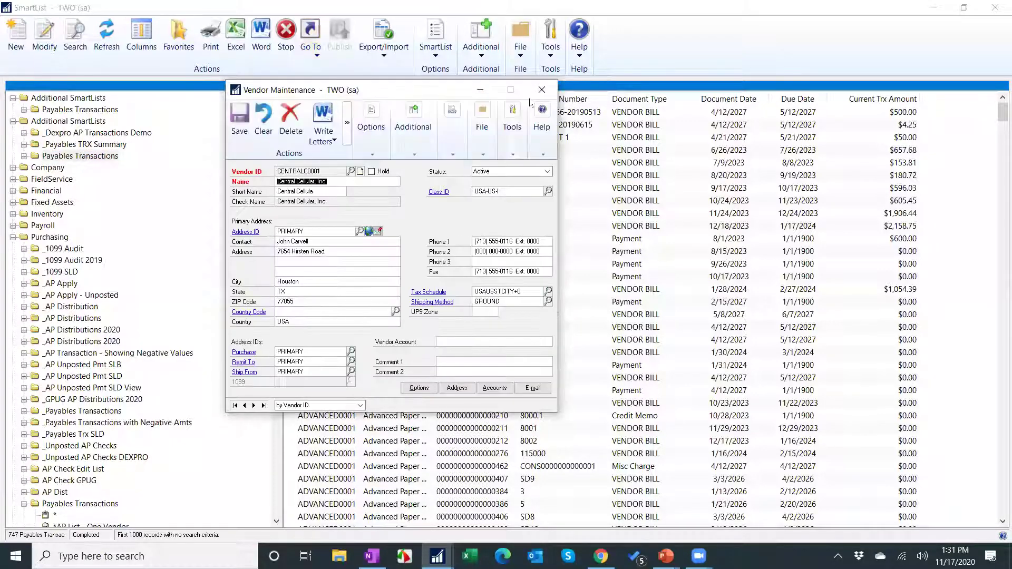
pyautogui.click(541, 89)
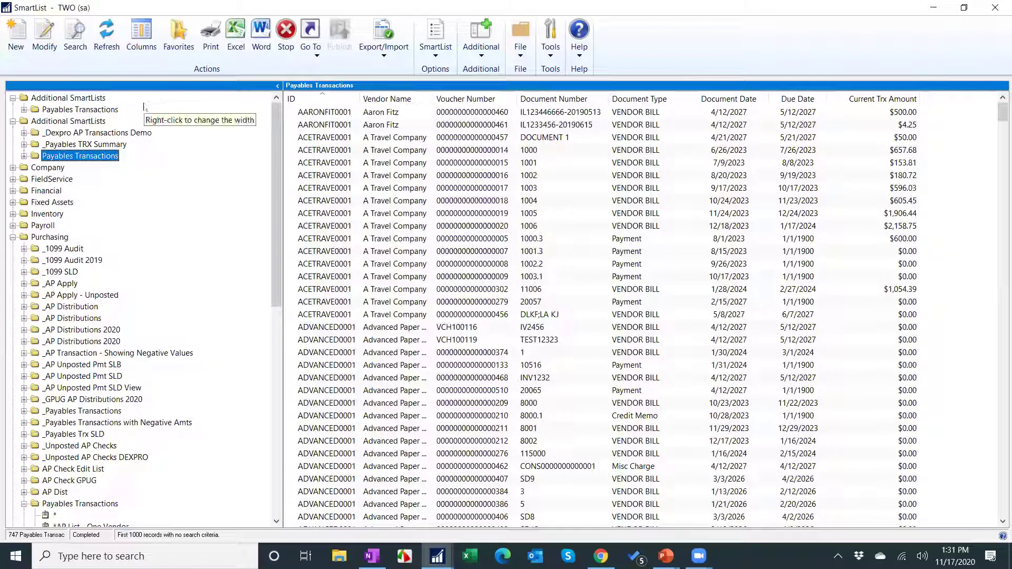
# Open the Payables Transactions list for modification in SmartList Builder and view its default column ordering without saving changes
pyautogui.click(42, 41)
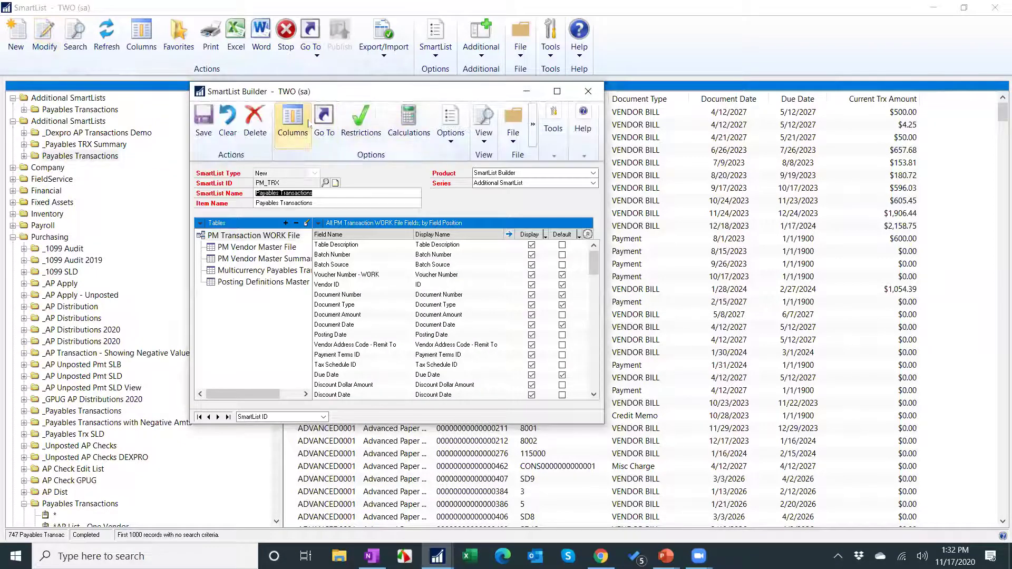
pyautogui.click(309, 124)
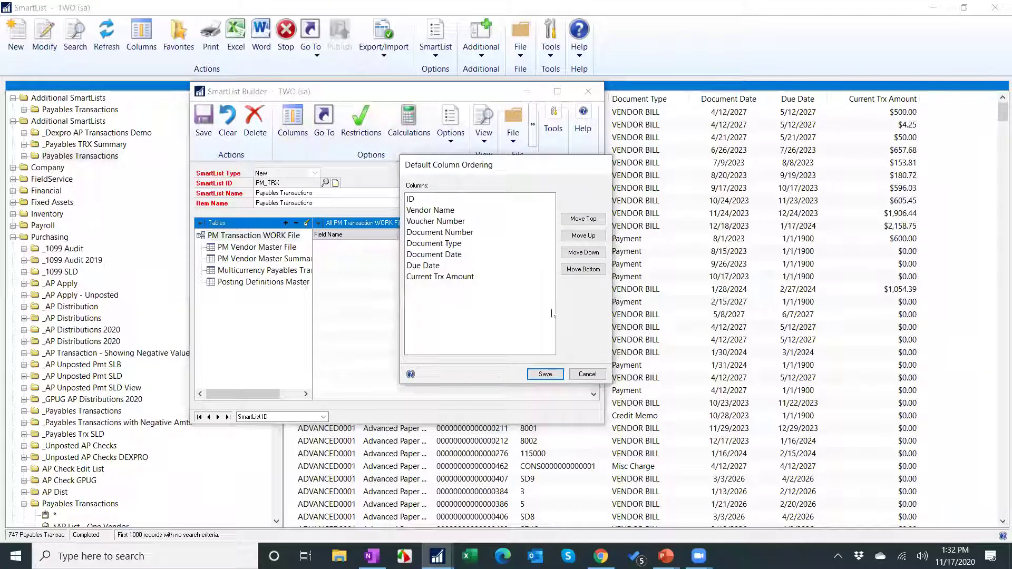
pyautogui.click(588, 374)
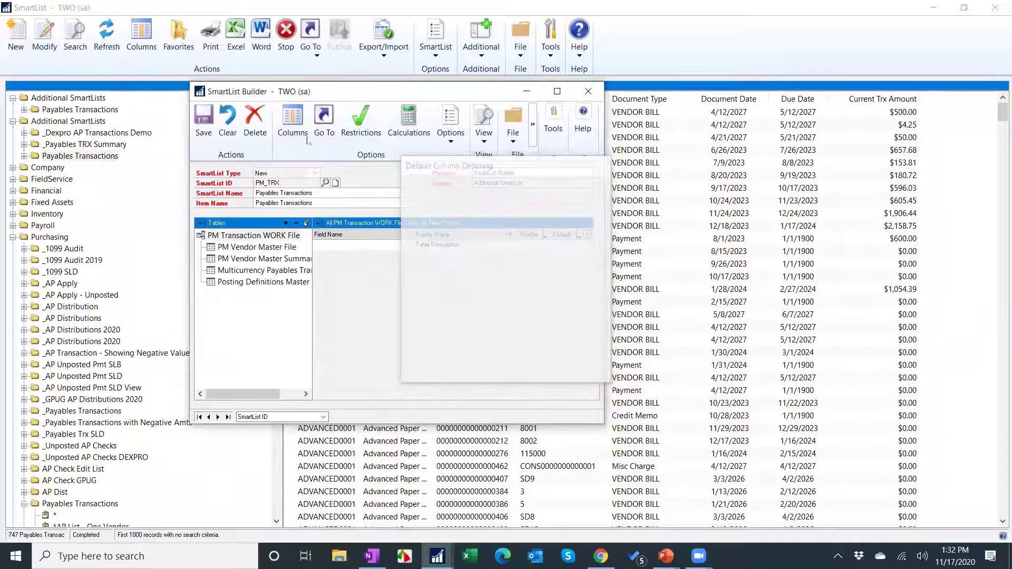
pyautogui.click(301, 129)
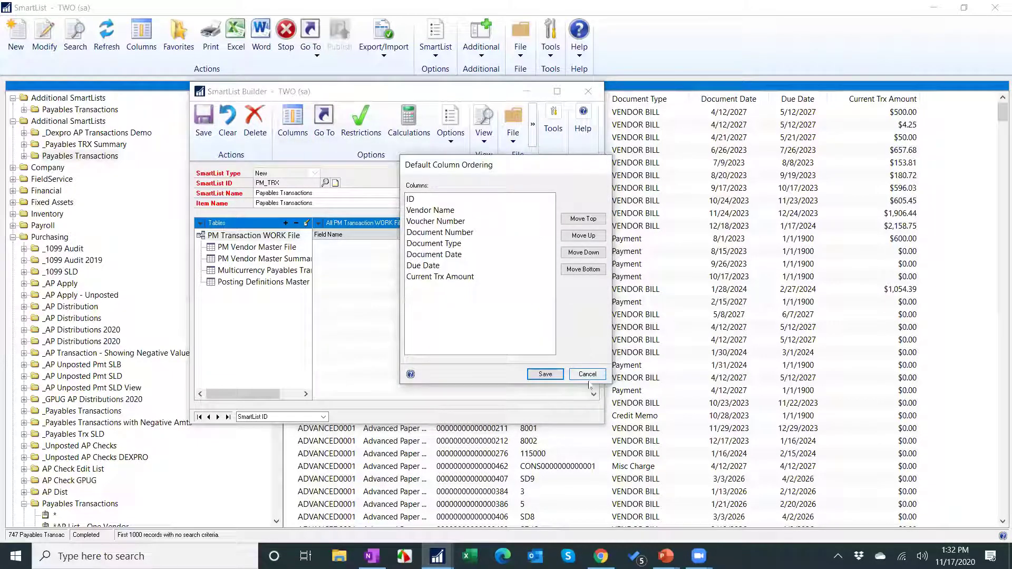
pyautogui.click(588, 375)
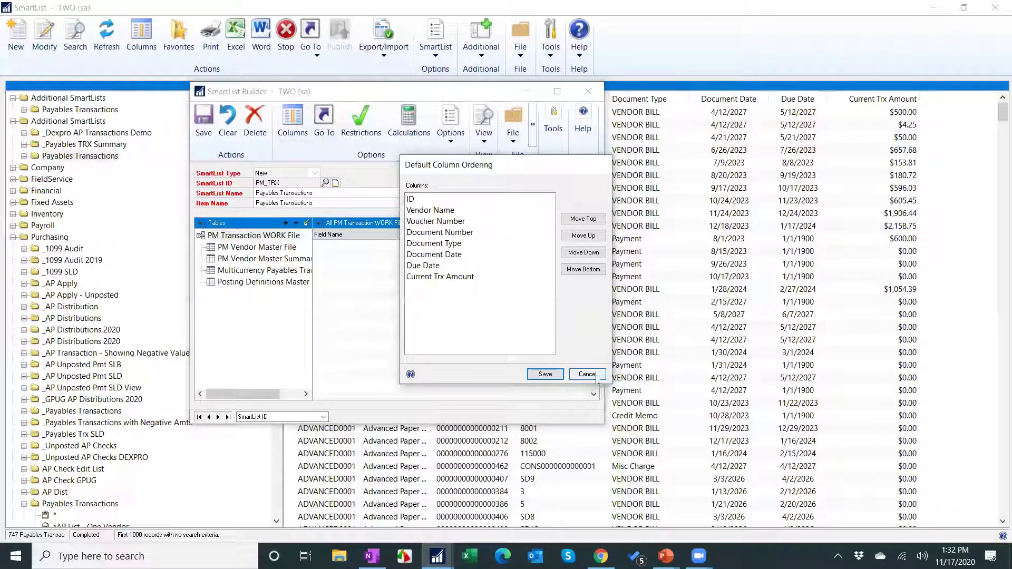
# Remove the separator from the Go To list of the Payables Transactions smartlist
pyautogui.click(331, 131)
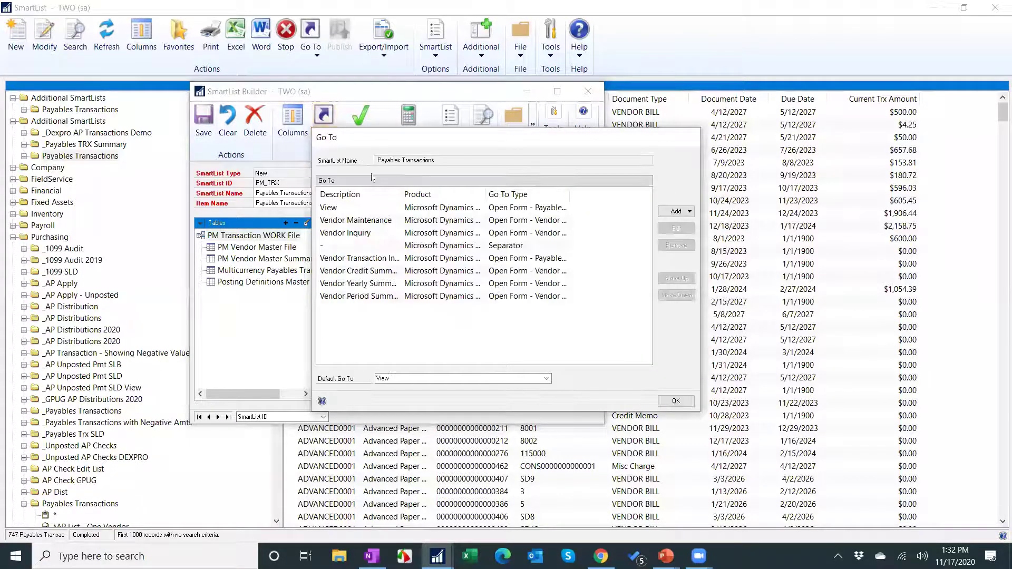
pyautogui.click(327, 247)
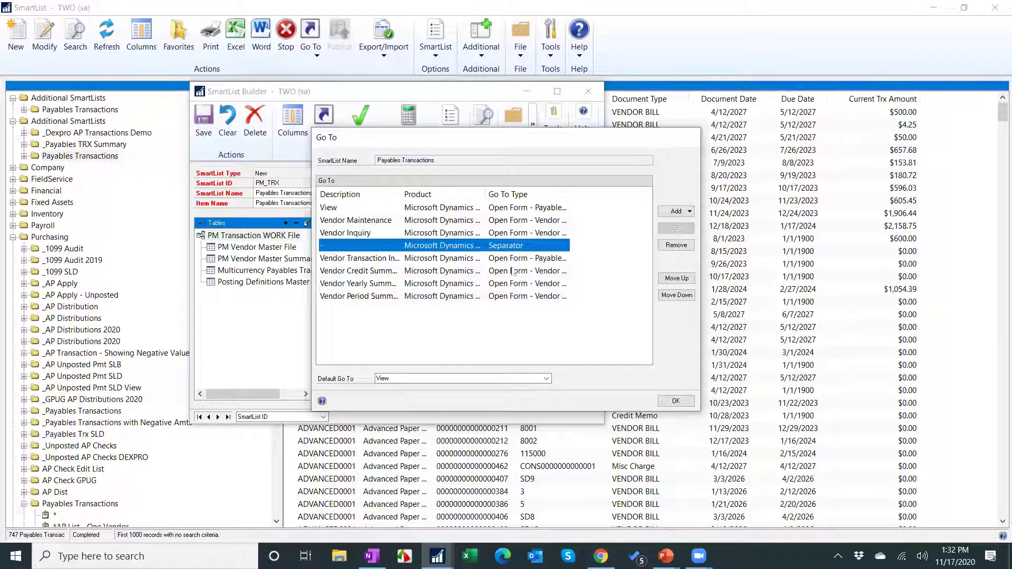
pyautogui.click(676, 245)
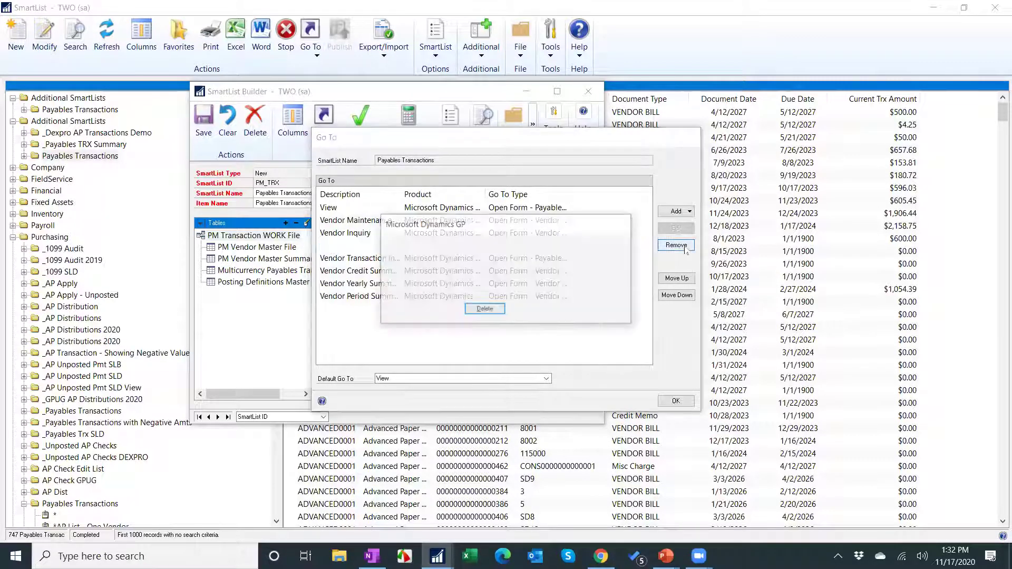
pyautogui.click(492, 310)
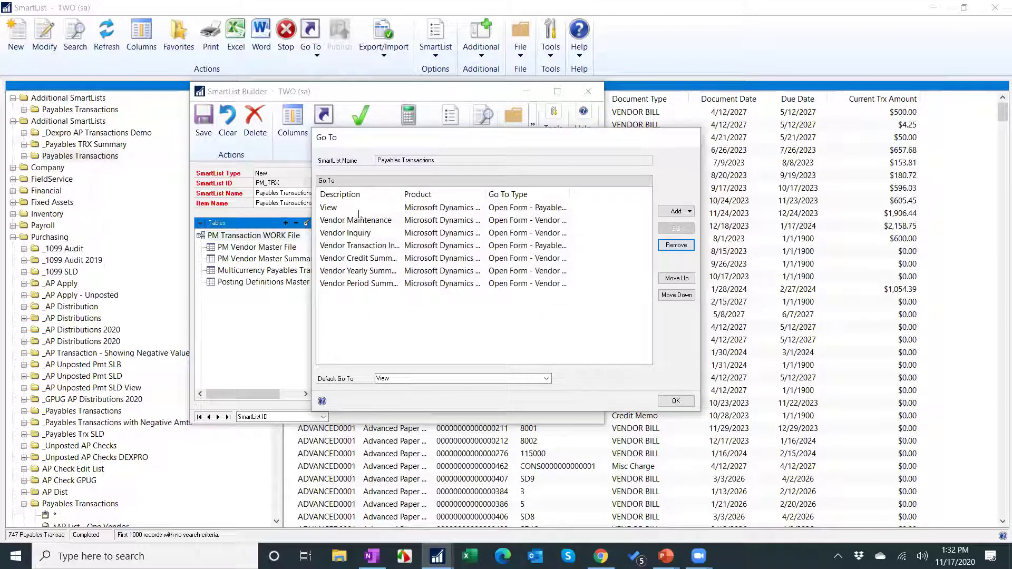
# Review the built-in Go To options offered for the Microsoft Dynamics GP Payables Transactions smartlist, and cancel without adding one
pyautogui.click(359, 211)
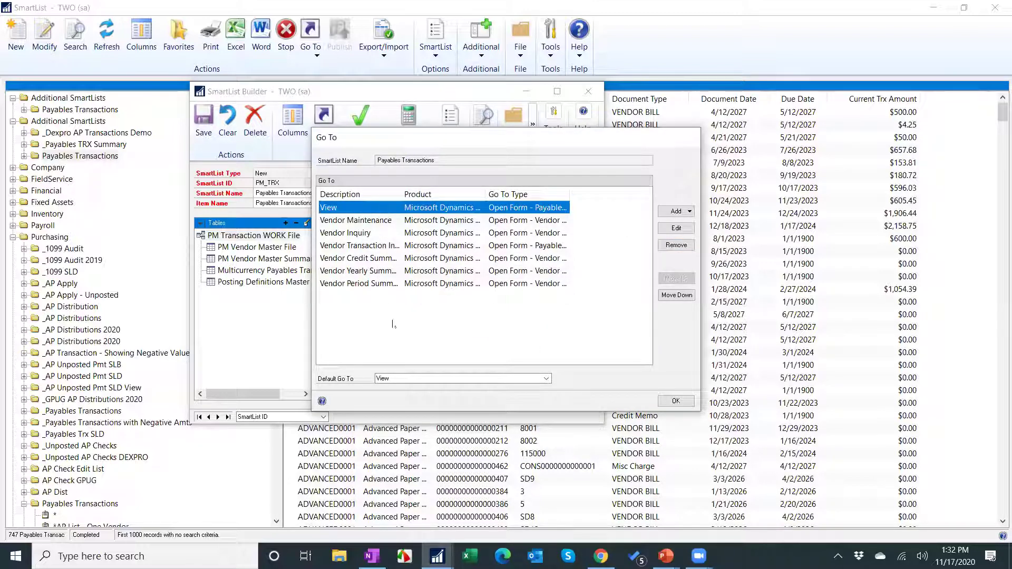
pyautogui.click(677, 211)
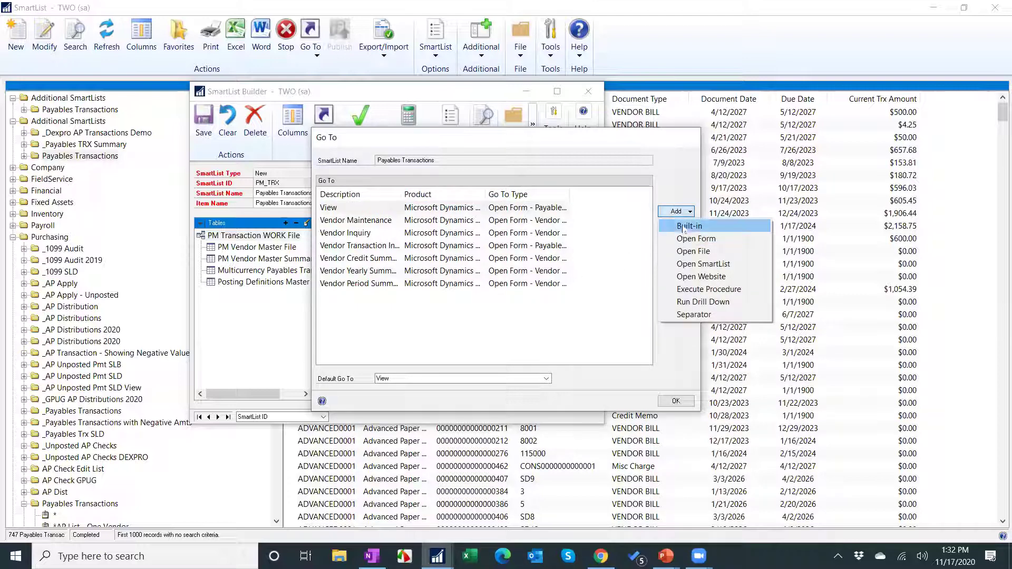
pyautogui.click(684, 227)
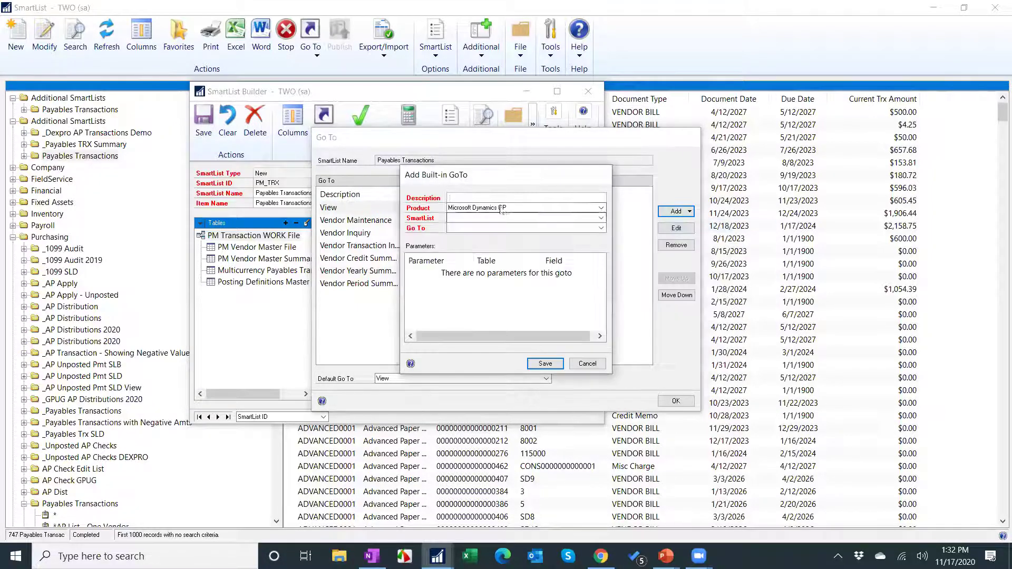
pyautogui.click(473, 218)
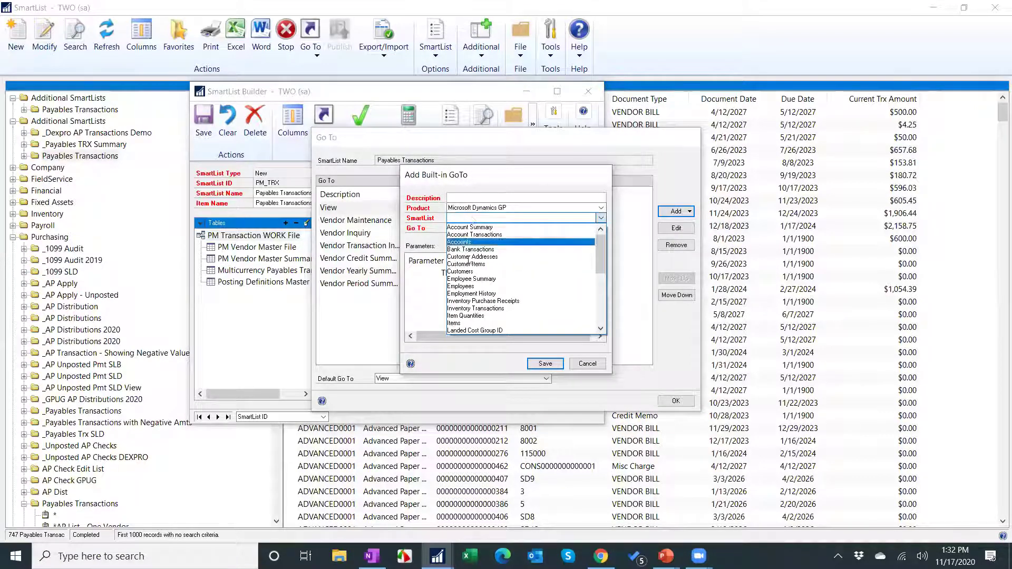
pyautogui.click(474, 238)
pyautogui.click(601, 218)
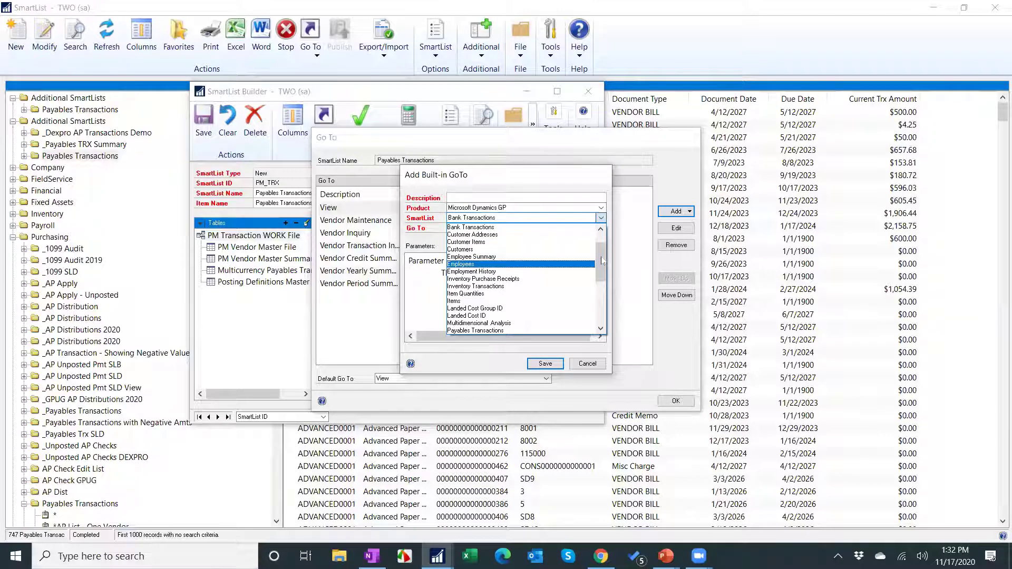
pyautogui.moveTo(600, 261); pyautogui.dragTo(598, 291)
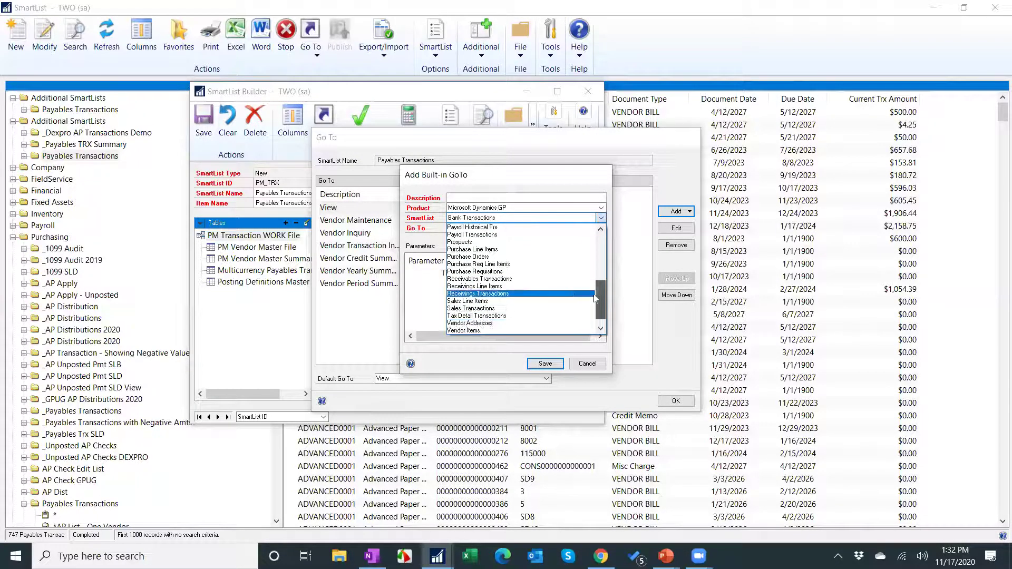
pyautogui.scroll(-1, 506, 257)
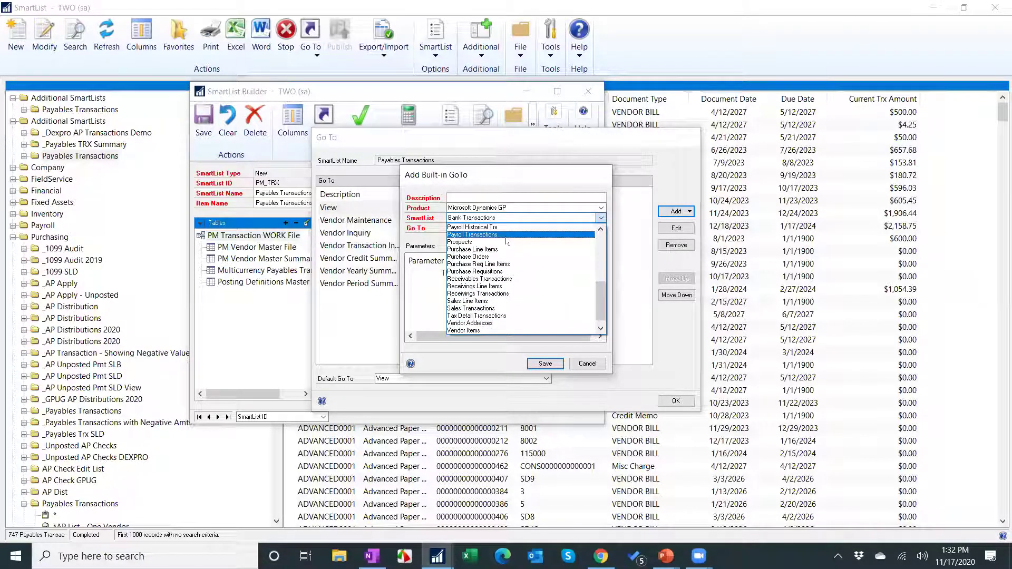
pyautogui.scroll(2, 507, 242)
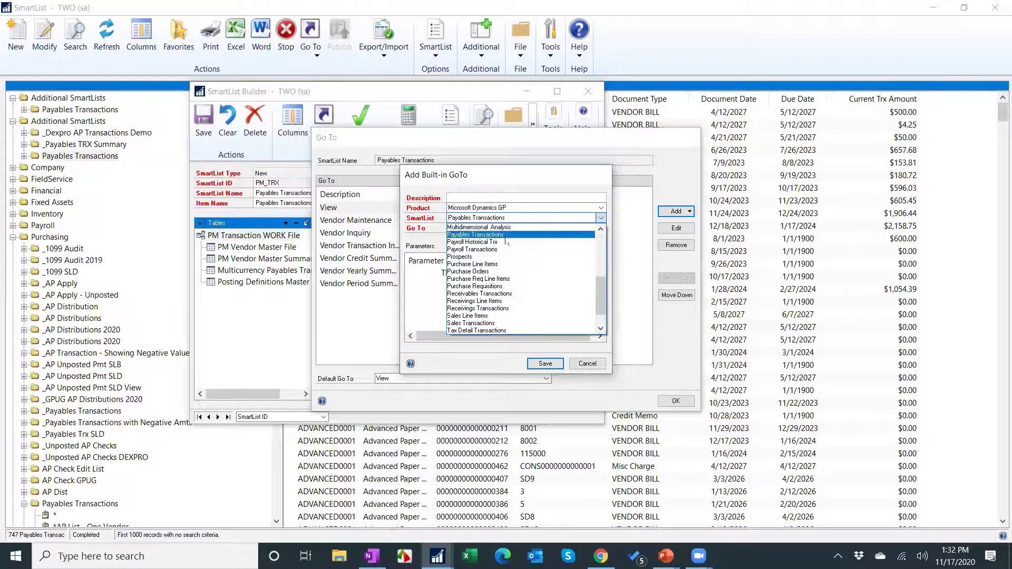
pyautogui.click(507, 238)
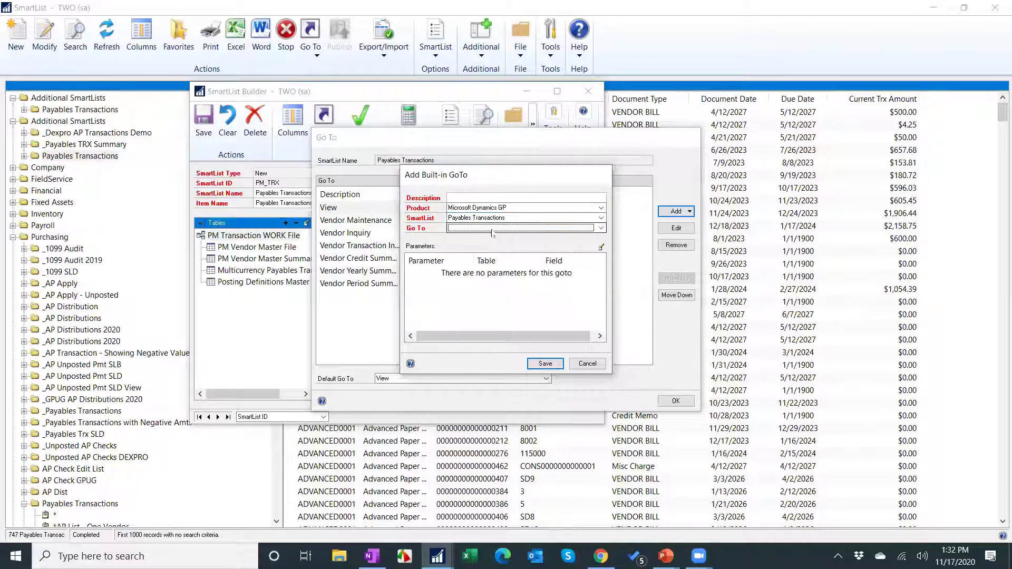
pyautogui.click(495, 229)
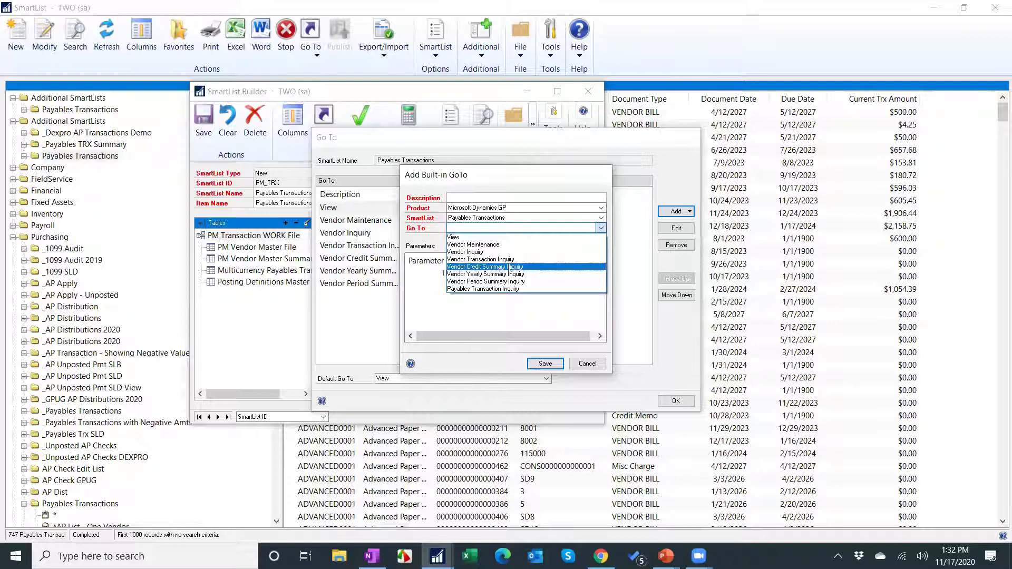
pyautogui.click(590, 360)
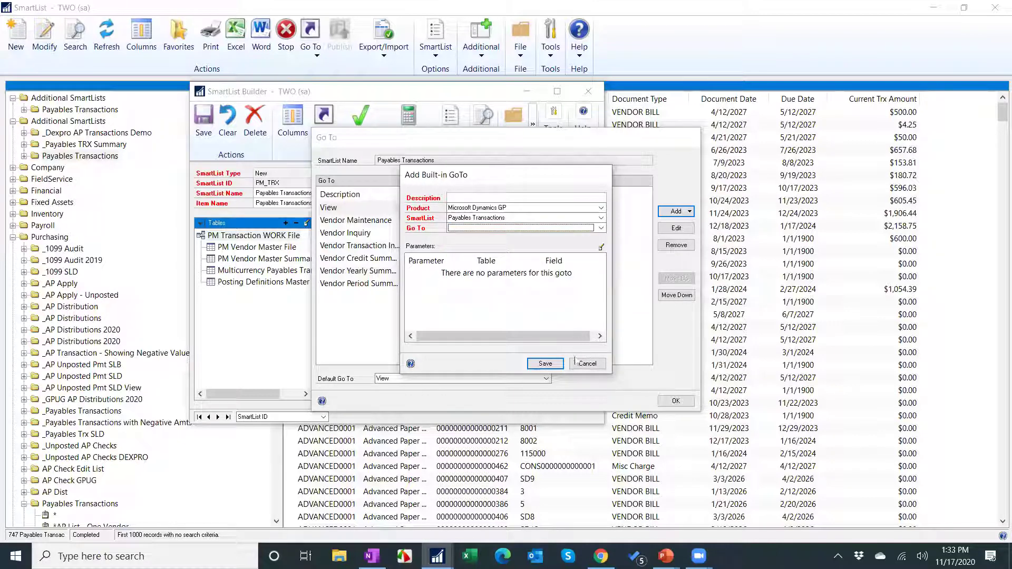
pyautogui.click(585, 363)
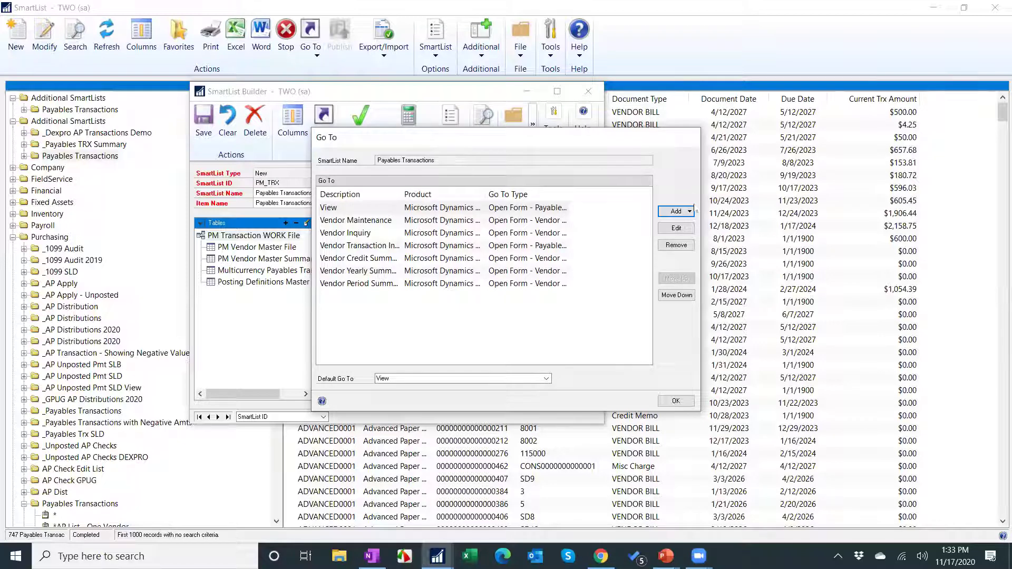
# Start a new Open Form Go To described as AP Apply, using the Microsoft Dynamics GP product
pyautogui.click(690, 212)
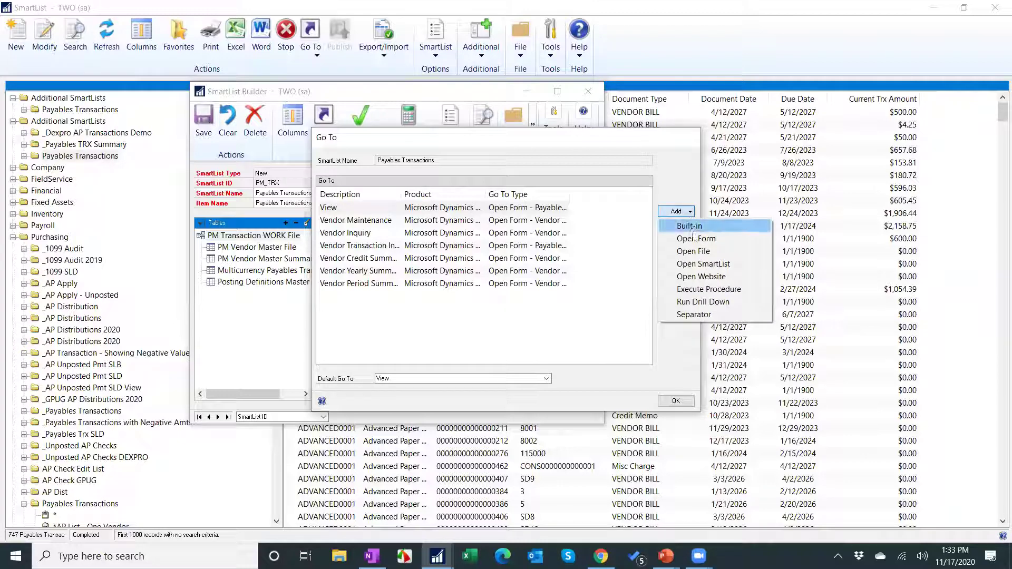
pyautogui.click(694, 239)
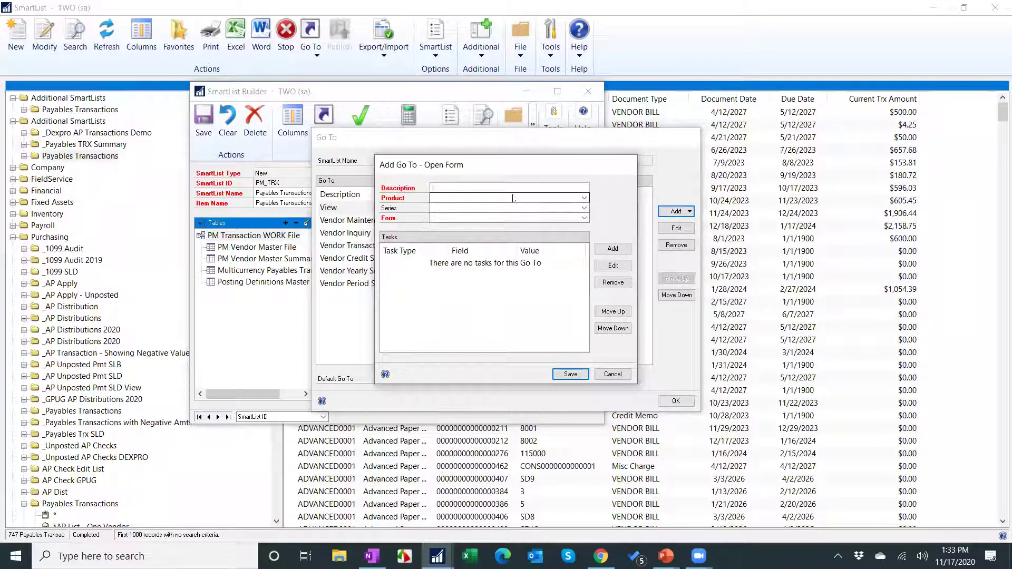
pyautogui.write('AP Apply')
pyautogui.click(513, 199)
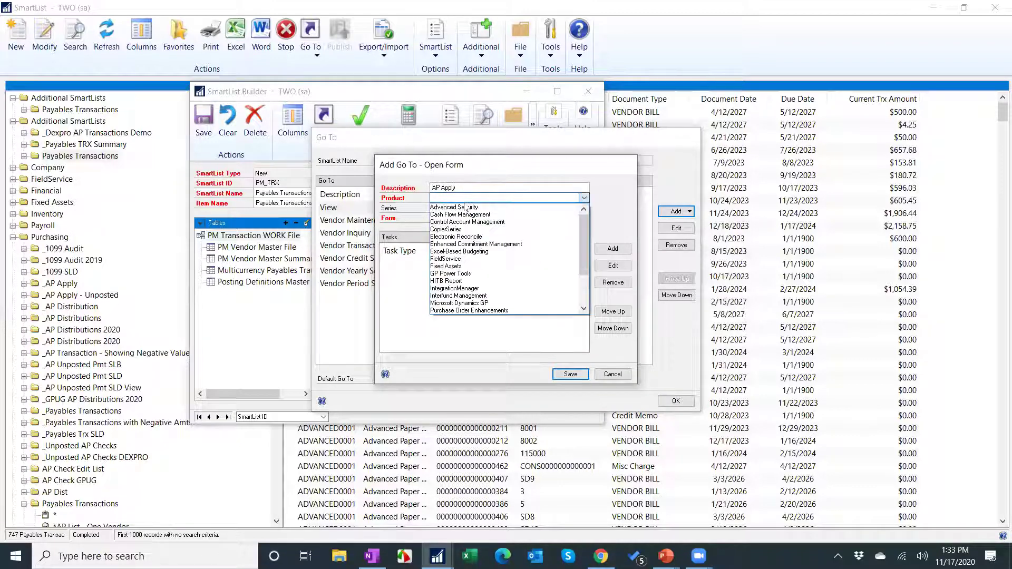
pyautogui.press('m')
pyautogui.press('Tab')
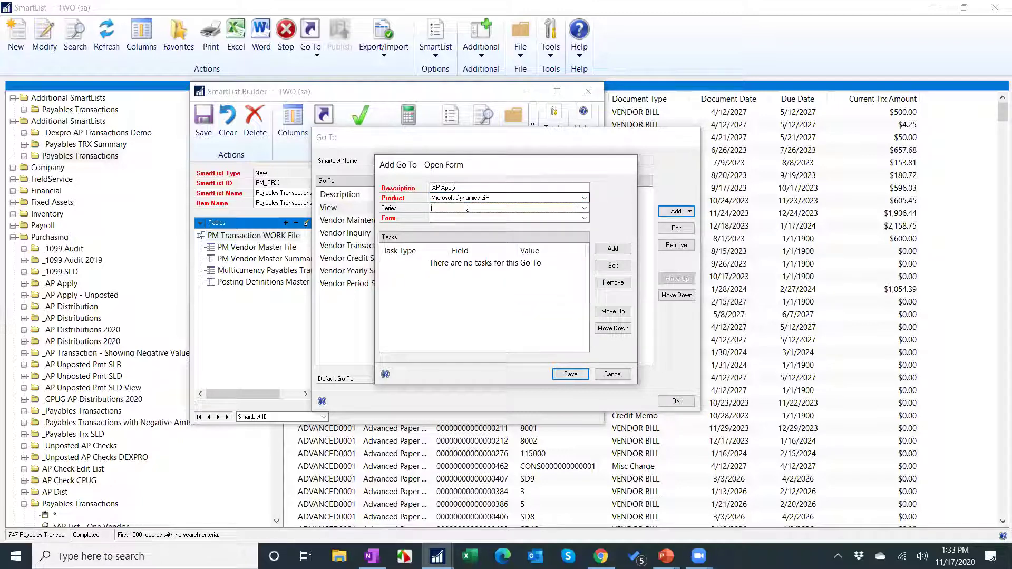
pyautogui.click(519, 199)
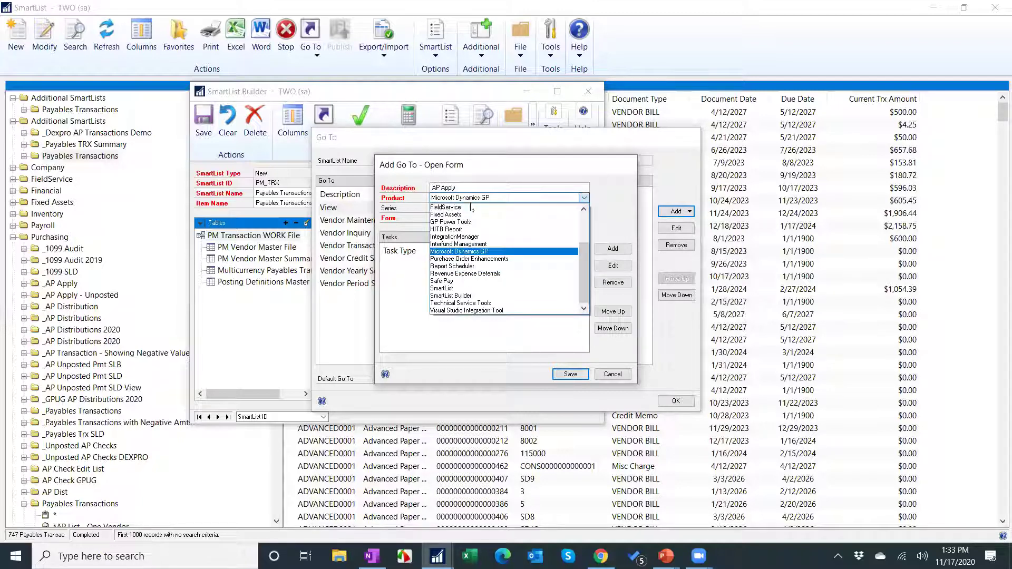
pyautogui.press('Escape')
pyautogui.click(524, 198)
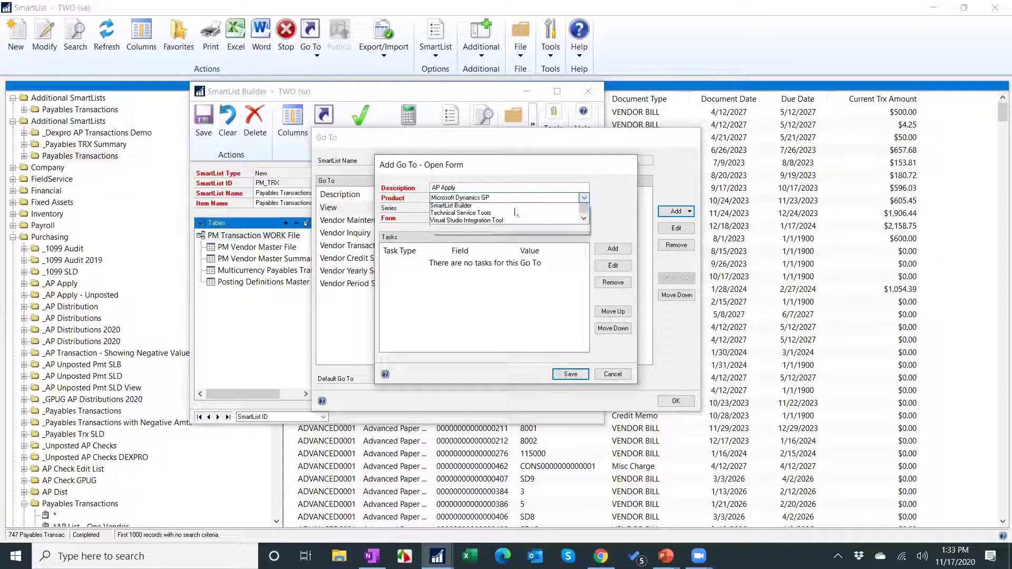
pyautogui.click(507, 199)
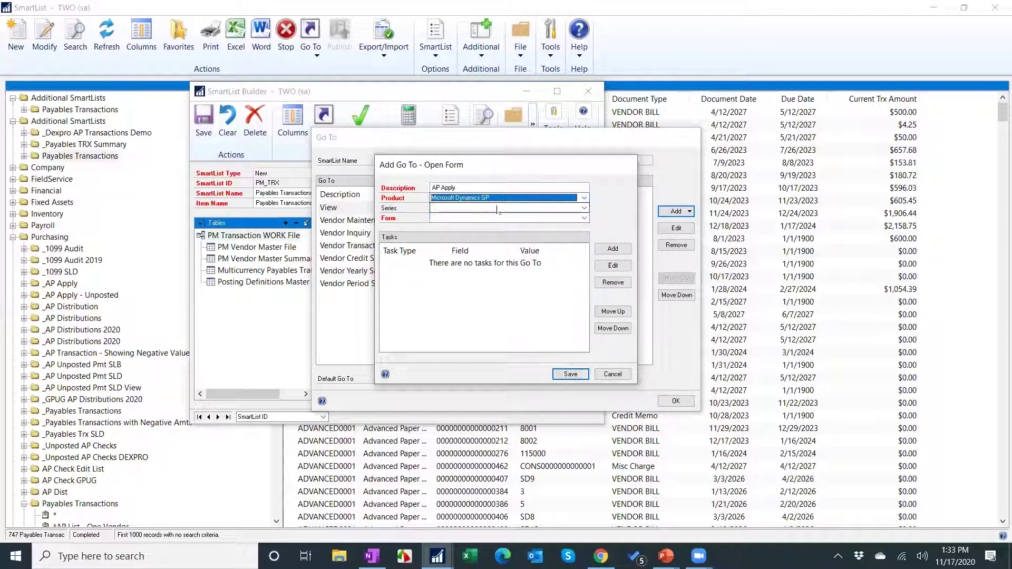
# Choose the Purchasing series and the Apply To Documents form for the AP Apply Go To
pyautogui.click(583, 208)
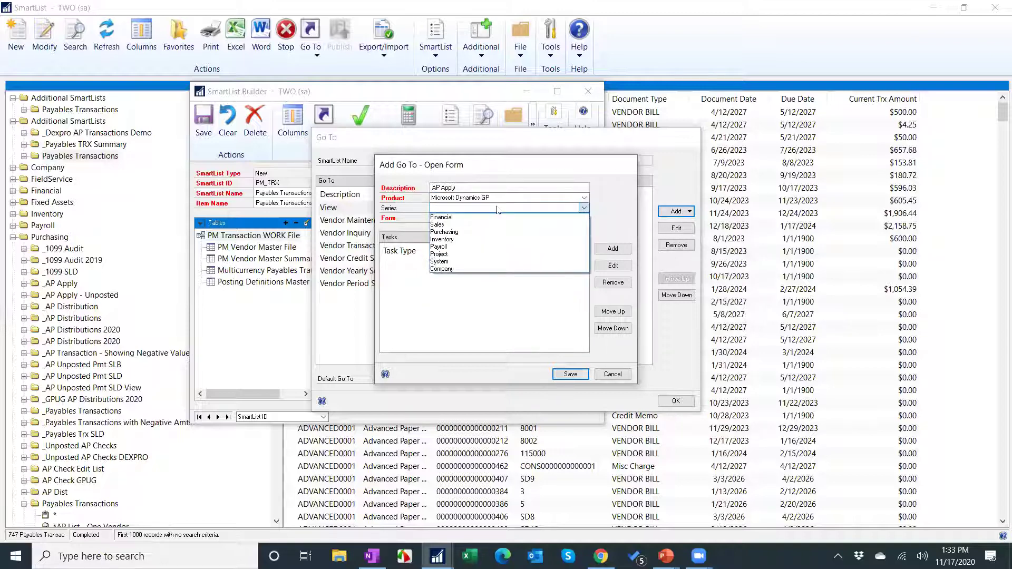
pyautogui.click(444, 234)
pyautogui.click(439, 218)
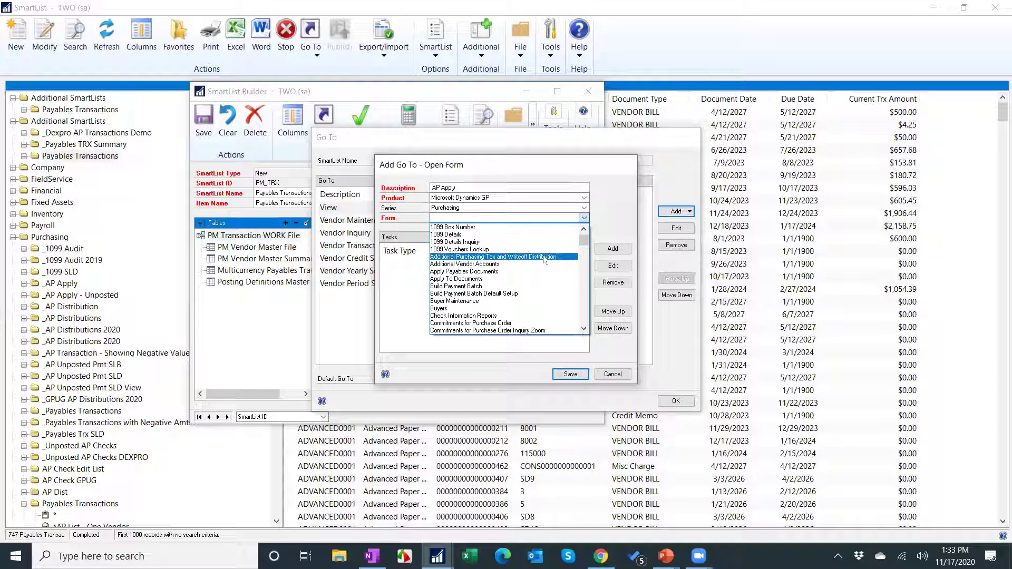
pyautogui.click(496, 283)
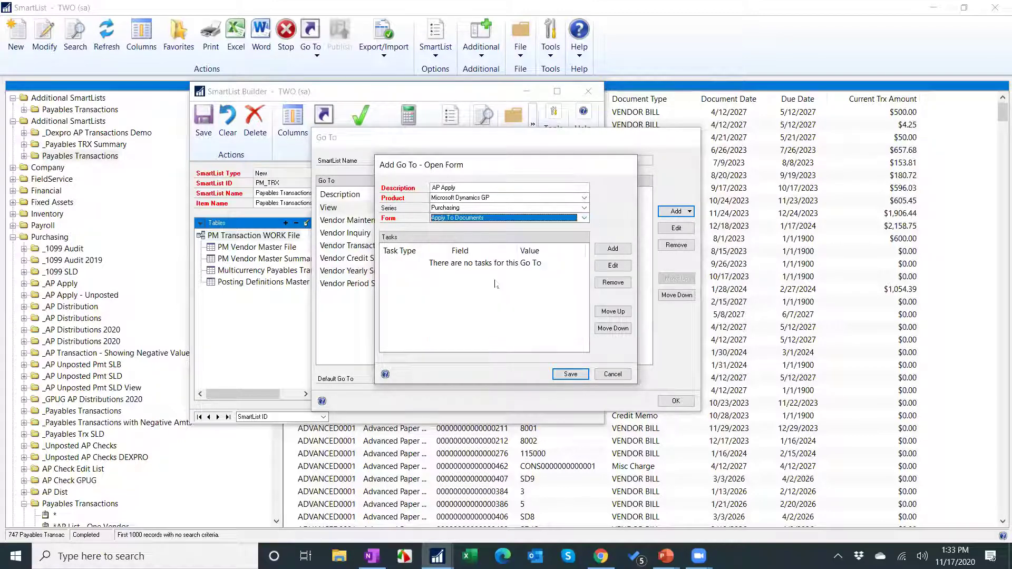
# Review the fields available to a task that sets a field value and runs the field script, and discard the task and the AP Apply Go To
pyautogui.click(621, 252)
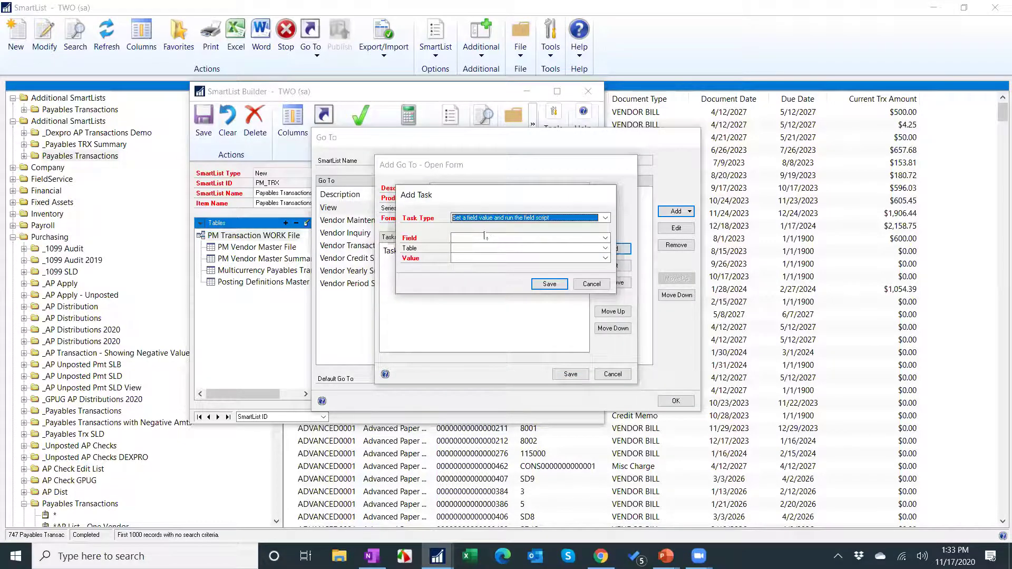
pyautogui.click(485, 237)
pyautogui.click(474, 238)
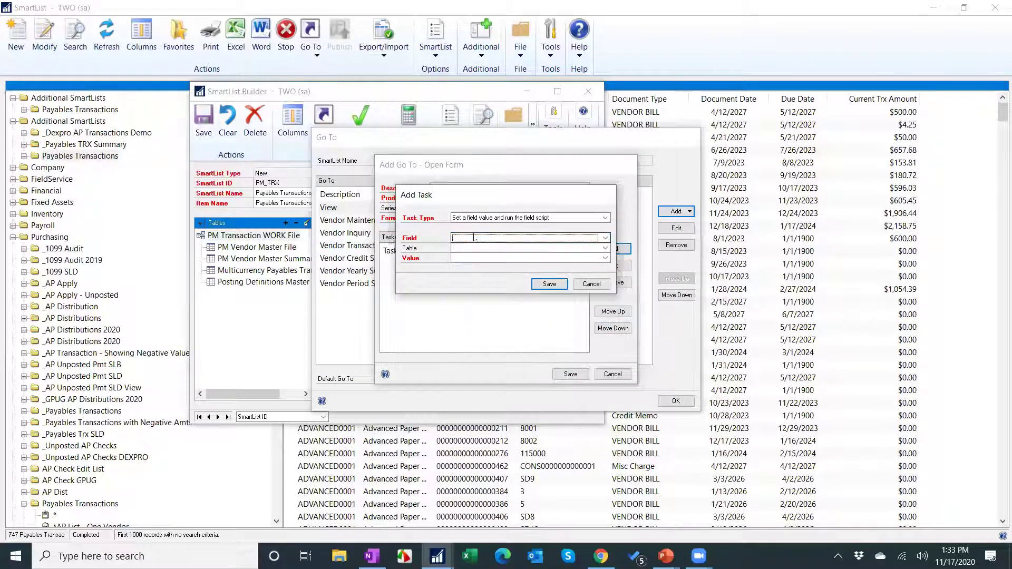
pyautogui.click(474, 238)
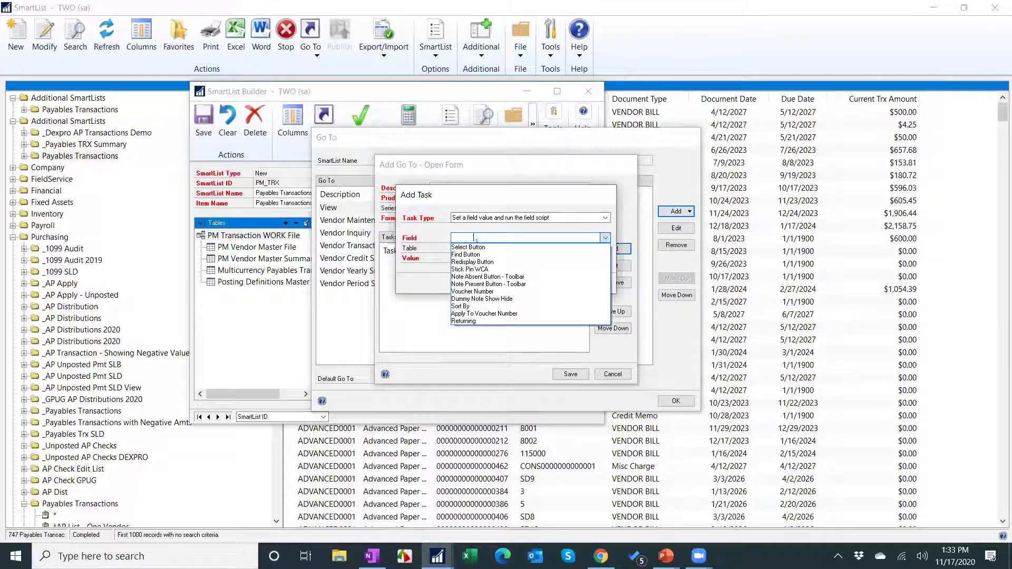
pyautogui.click(474, 238)
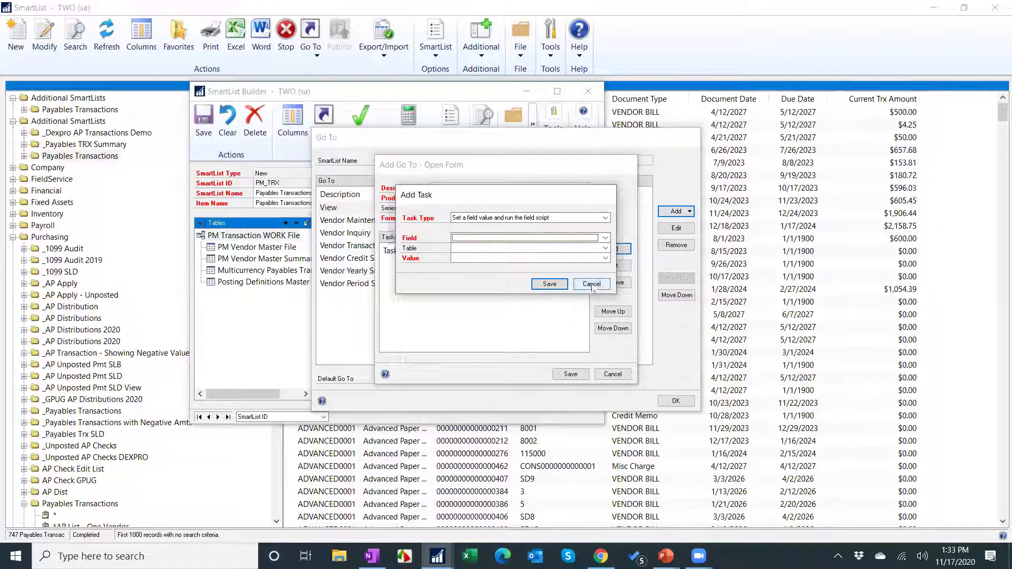
pyautogui.click(590, 287)
pyautogui.click(613, 374)
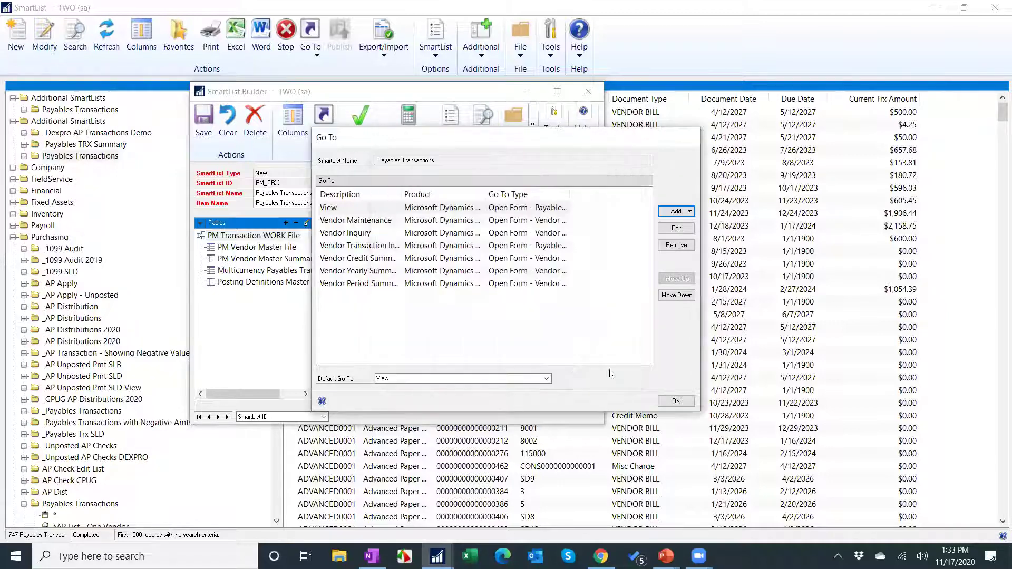
# Inspect the Vendor Transaction Inquiry, Vendor Credit Summary and View Go To definitions without changing them, and close the Go To list
pyautogui.click(676, 211)
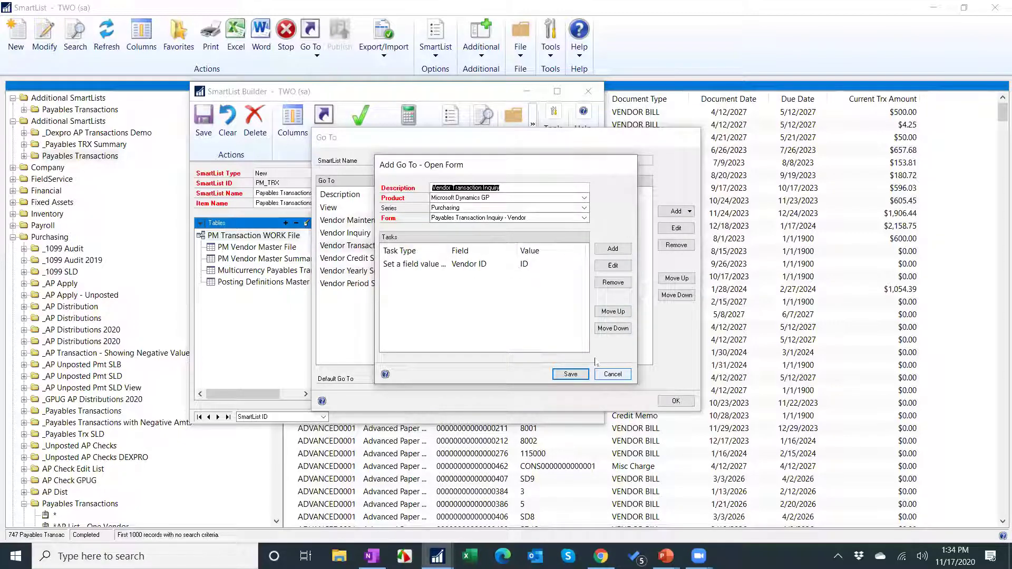
pyautogui.click(613, 374)
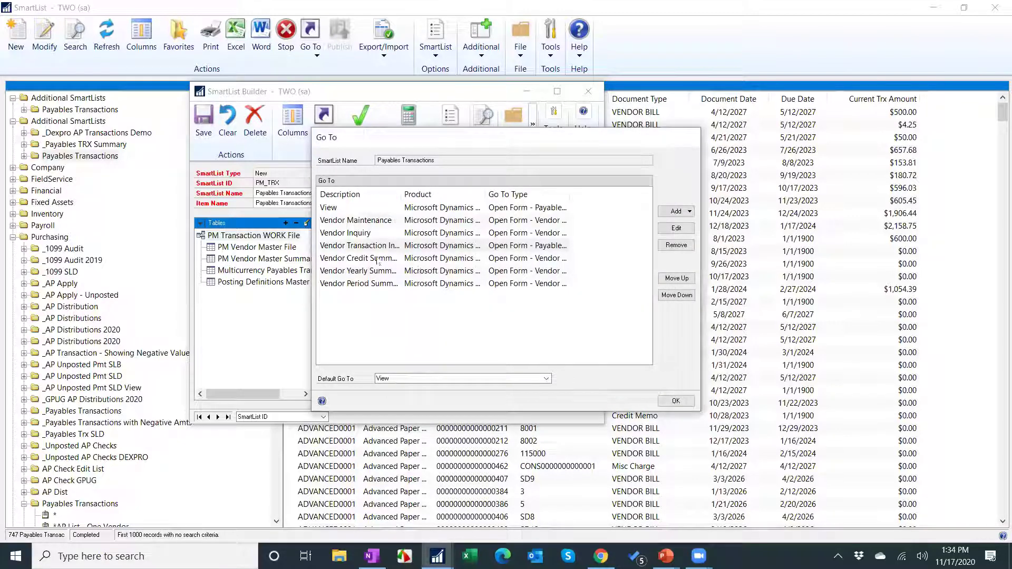
pyautogui.click(378, 260)
pyautogui.doubleClick(378, 261)
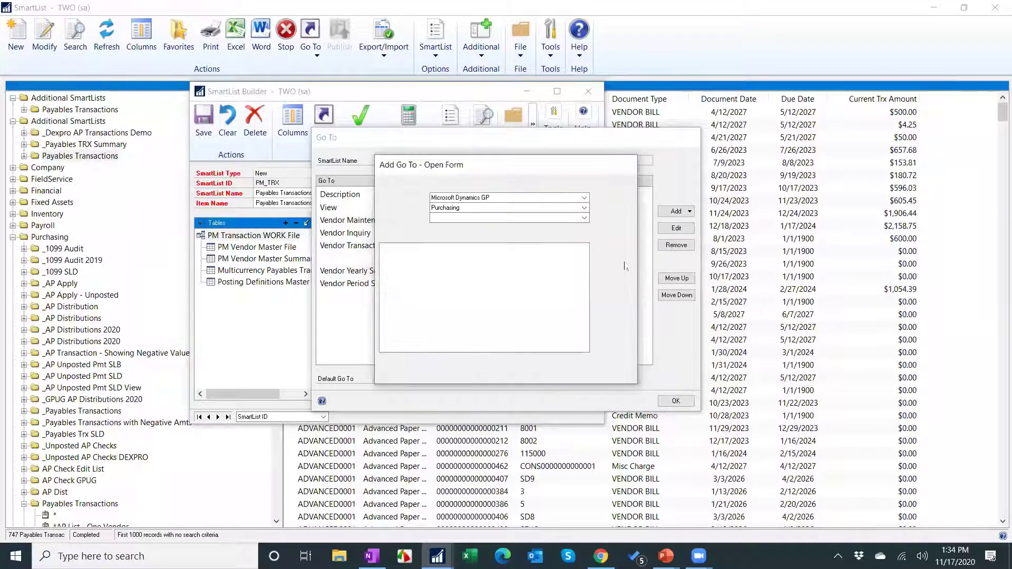
pyautogui.click(613, 374)
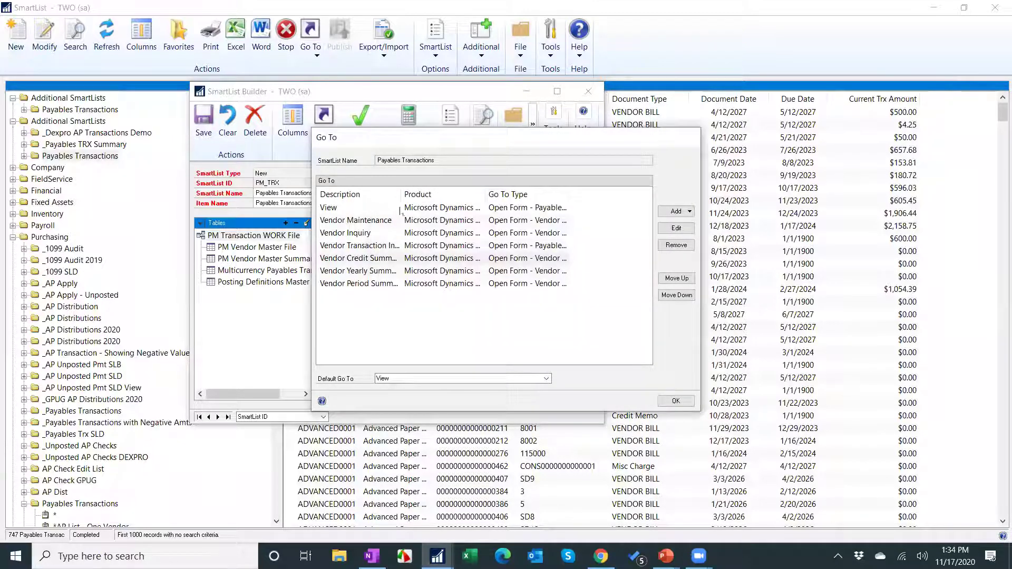
pyautogui.doubleClick(400, 211)
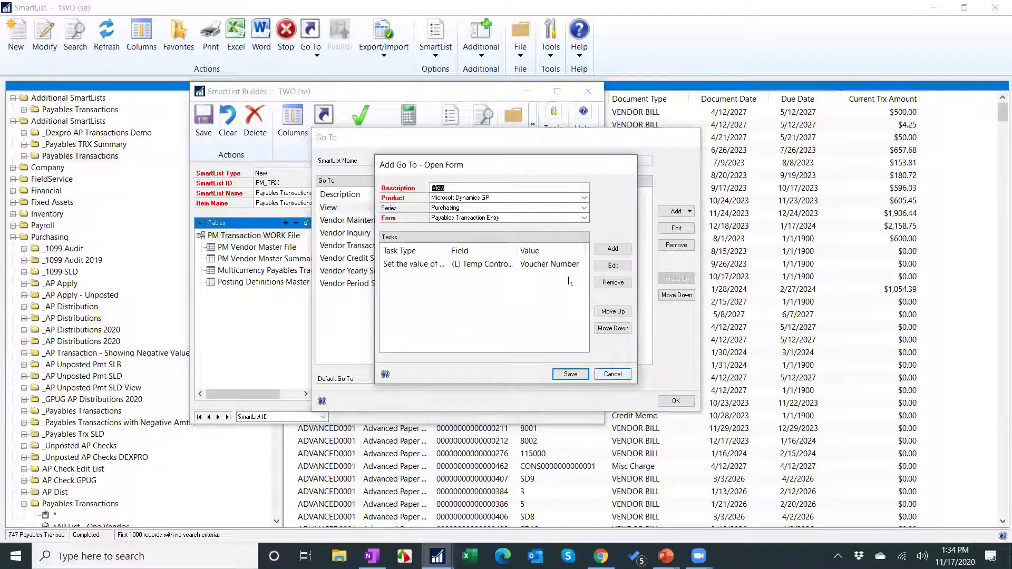
pyautogui.click(613, 375)
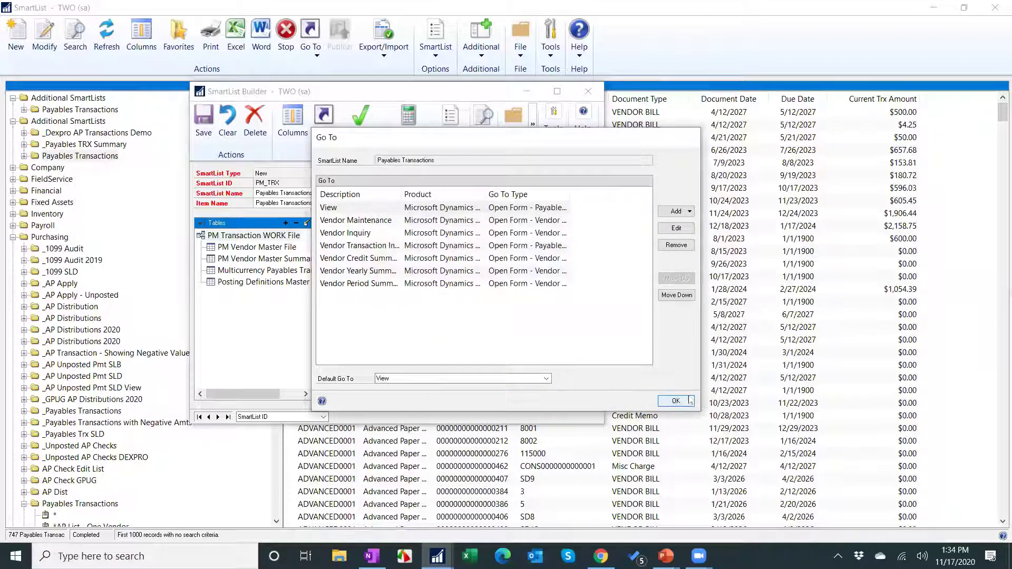
pyautogui.click(676, 401)
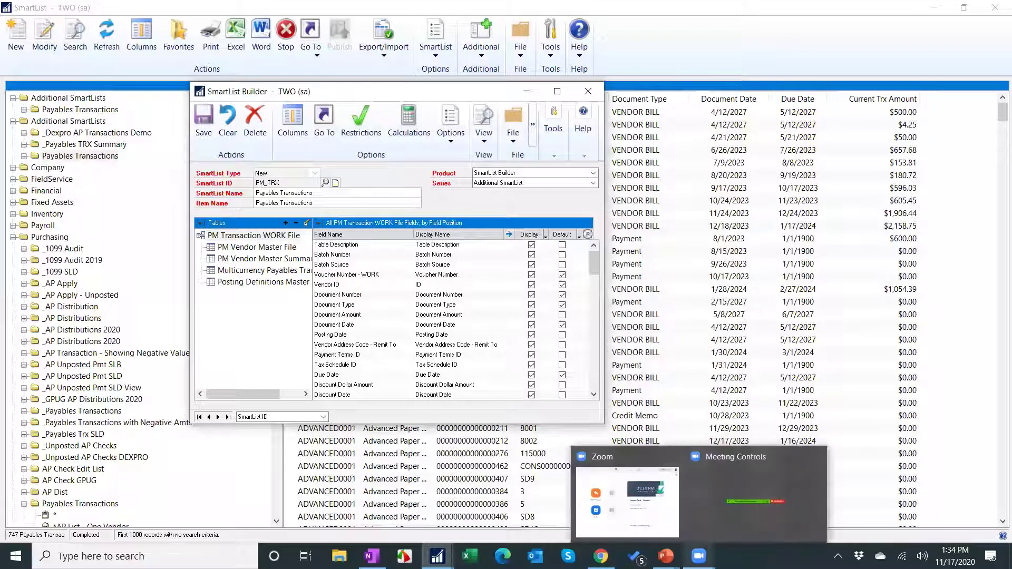
# Check the AR Apply Screen page in OneNote and advance the PowerPoint slide show to the SmartList Builder – Go To's slide
pyautogui.moveTo(666, 557)
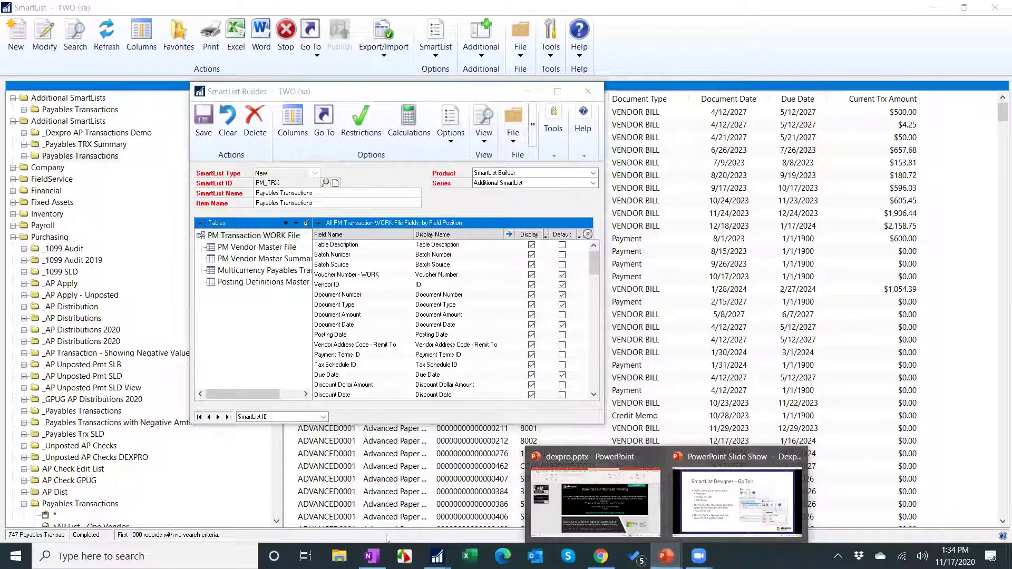
pyautogui.click(371, 556)
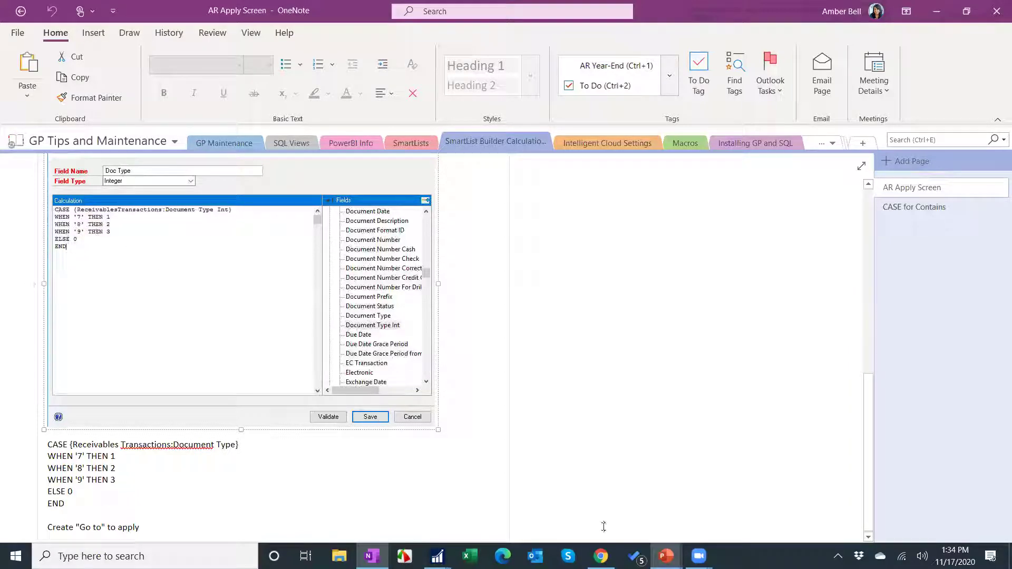
pyautogui.moveTo(665, 556)
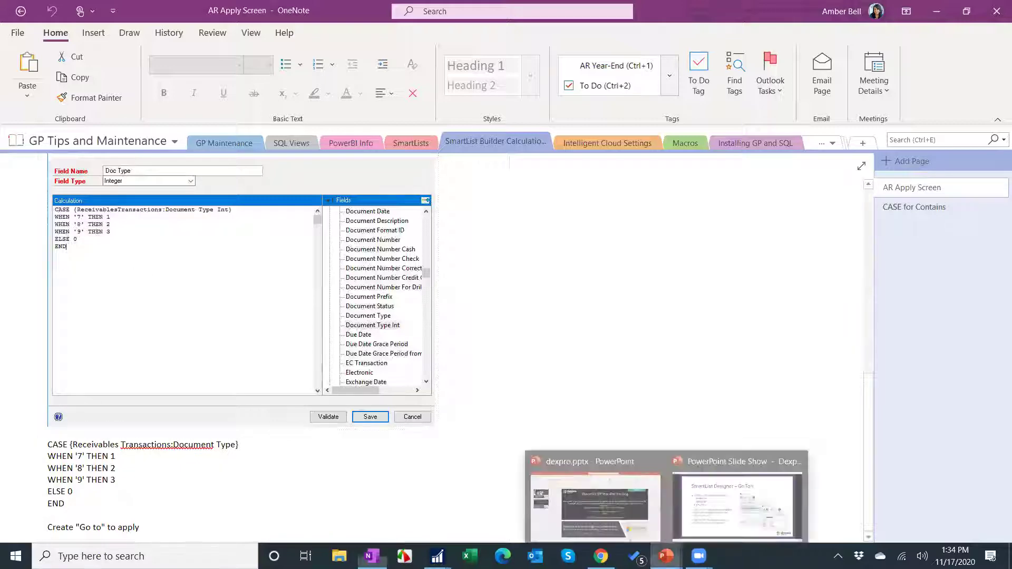
pyautogui.click(727, 479)
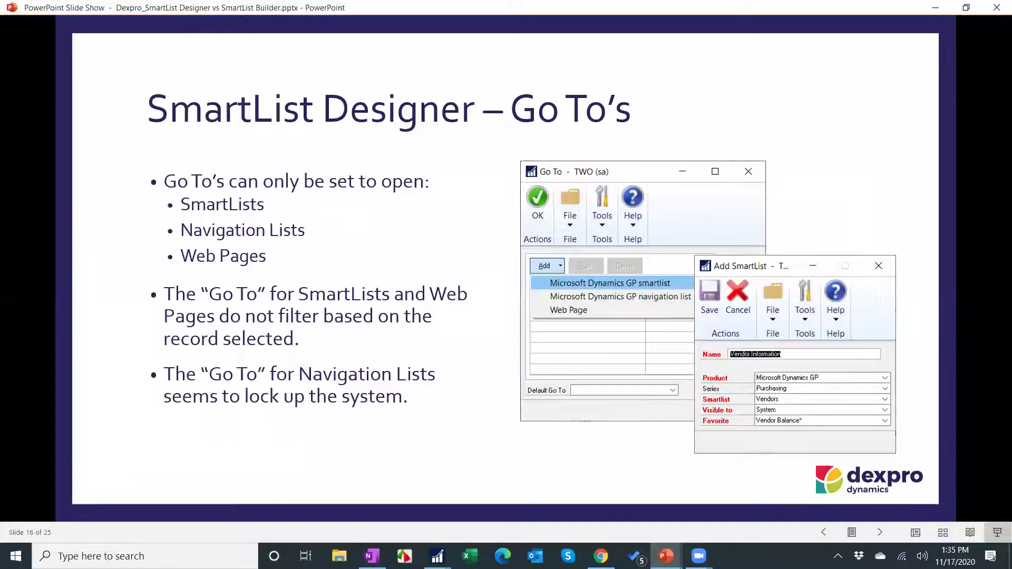
pyautogui.press('Right')
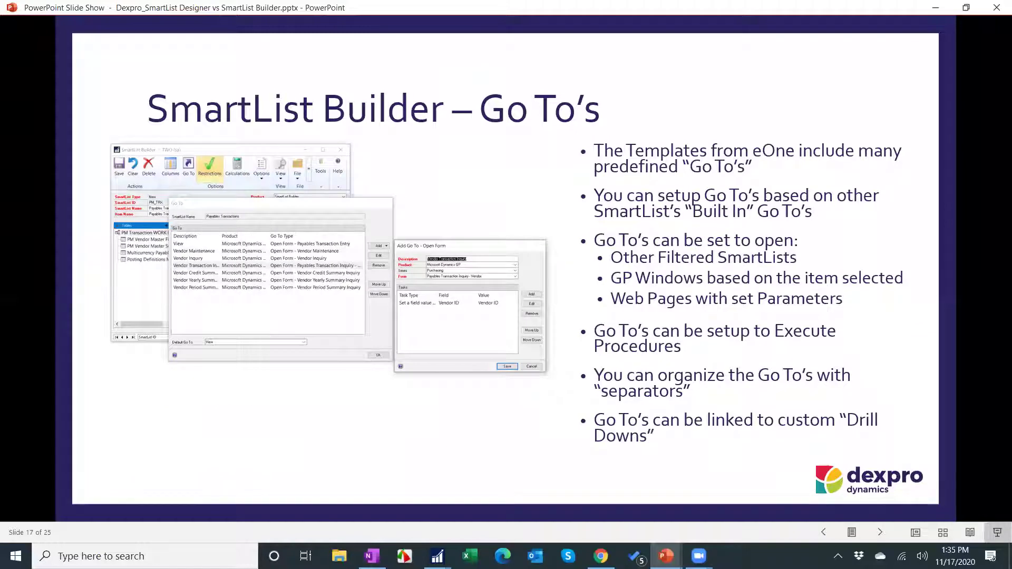
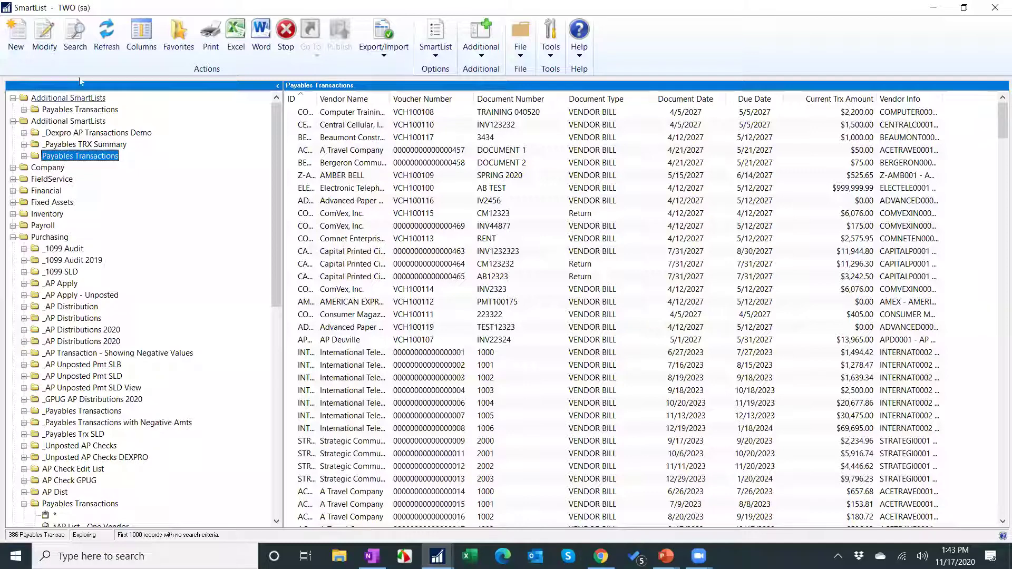
# Open the Payables Transactions list for modification and review the list types offered for duplicating it, without creating a copy
pyautogui.click(44, 39)
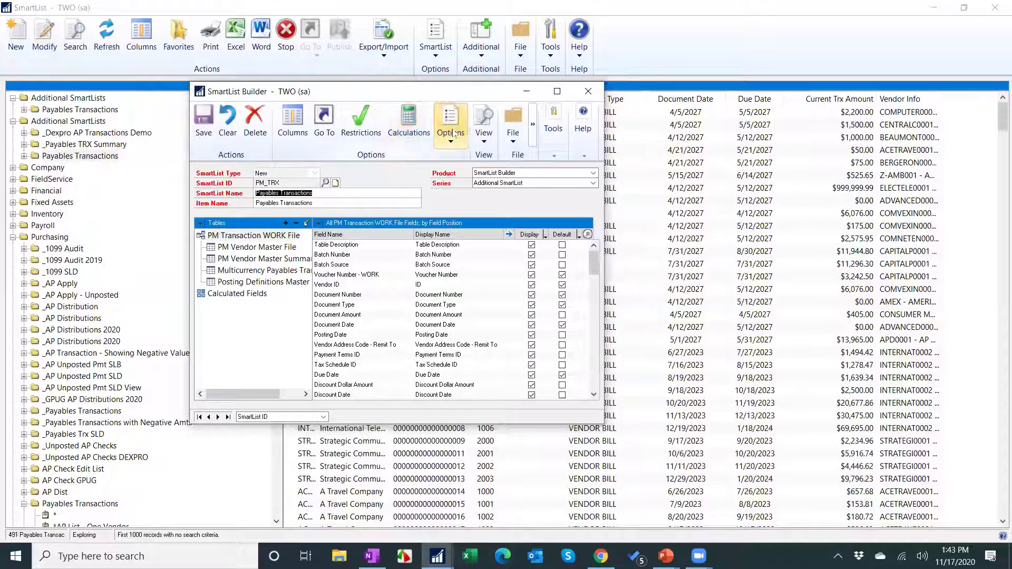
pyautogui.click(452, 129)
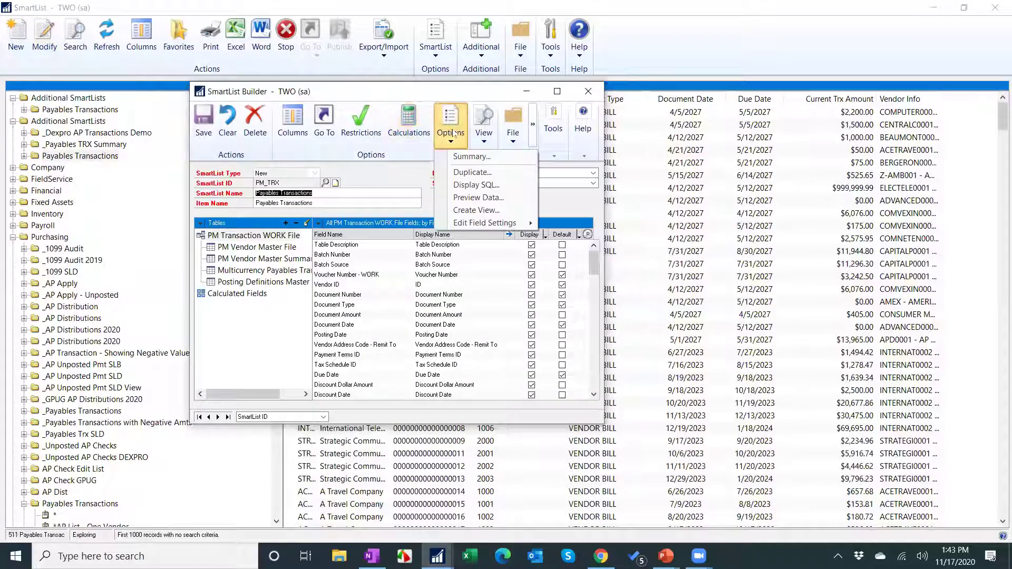
pyautogui.click(479, 174)
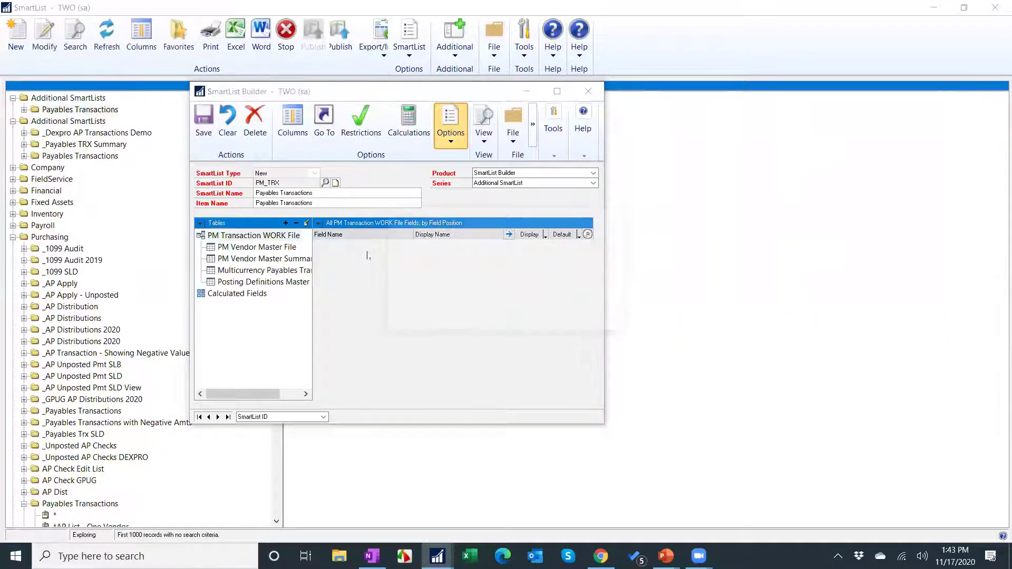
pyautogui.click(487, 276)
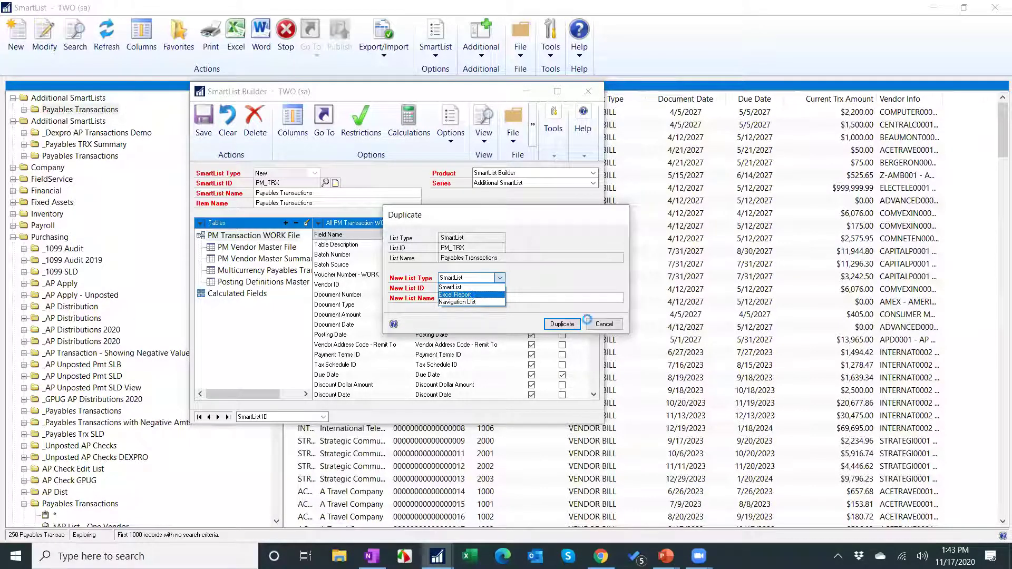
pyautogui.click(607, 330)
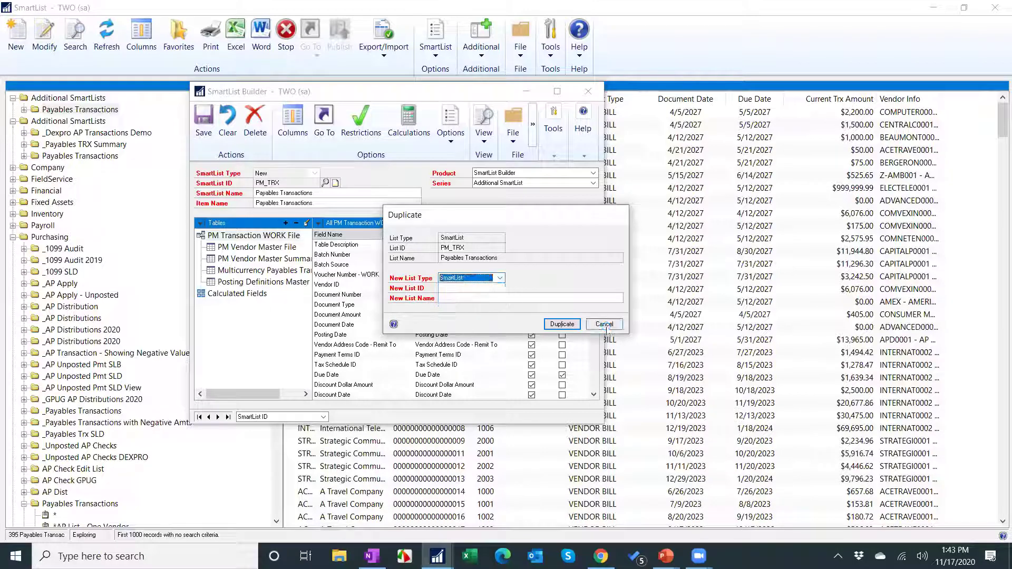
pyautogui.click(605, 326)
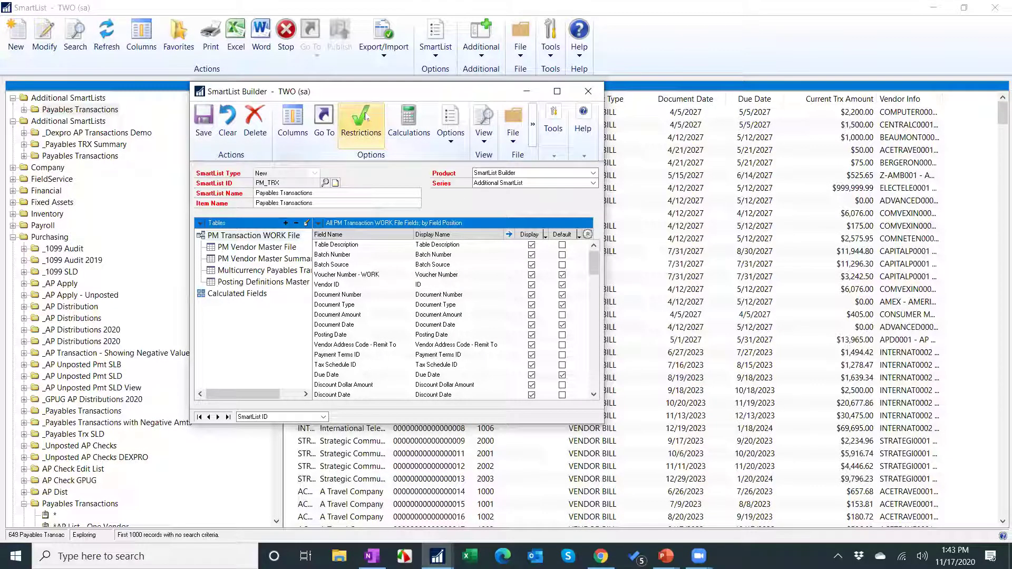
# Start a restriction for the Payables Transactions SmartList on the PM Transaction WORK File's Document Type, using is equal to one of list
pyautogui.click(361, 118)
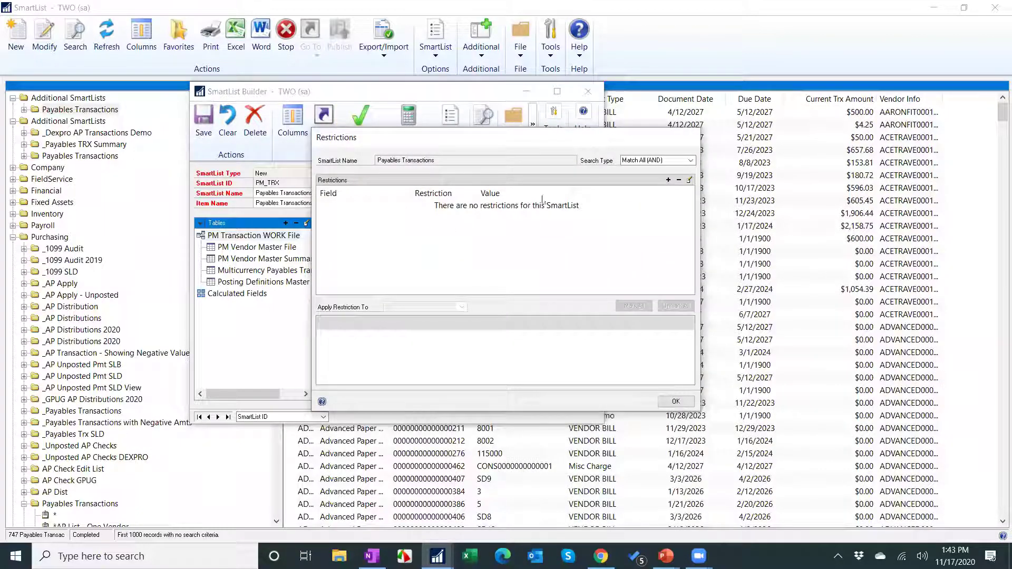
pyautogui.click(669, 181)
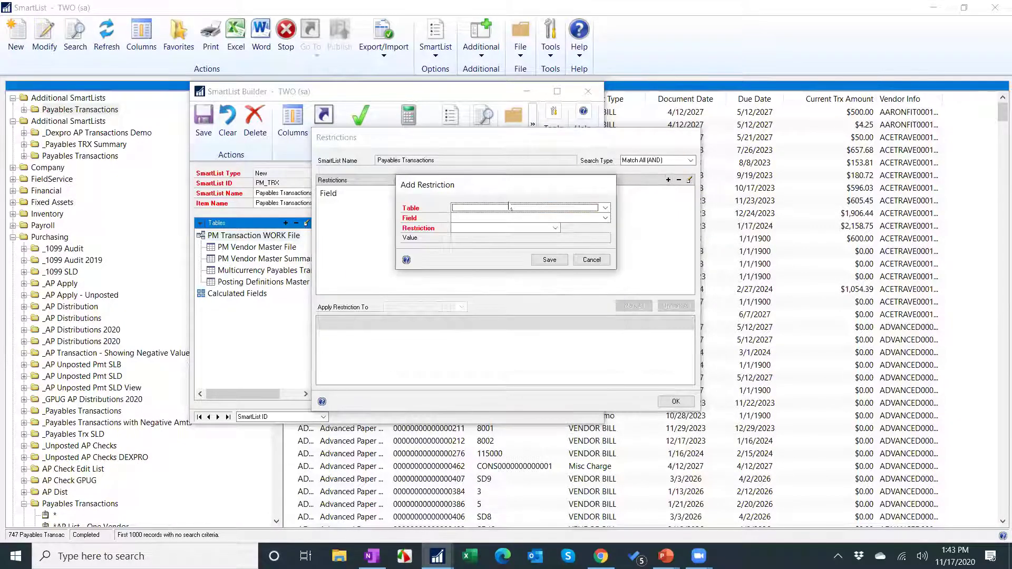
pyautogui.click(504, 208)
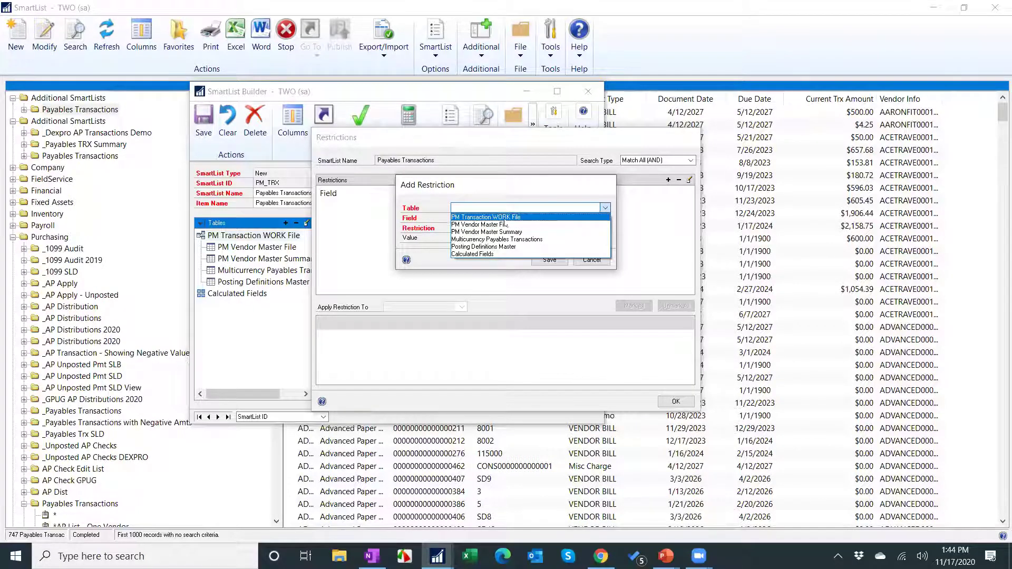
pyautogui.click(506, 216)
pyautogui.click(506, 217)
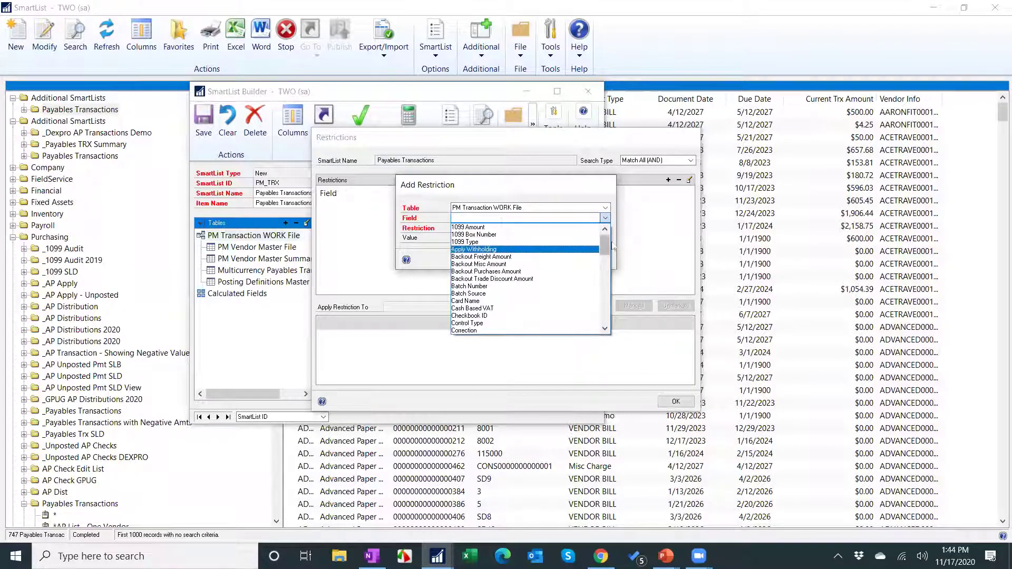
pyautogui.scroll(-5, 606, 252)
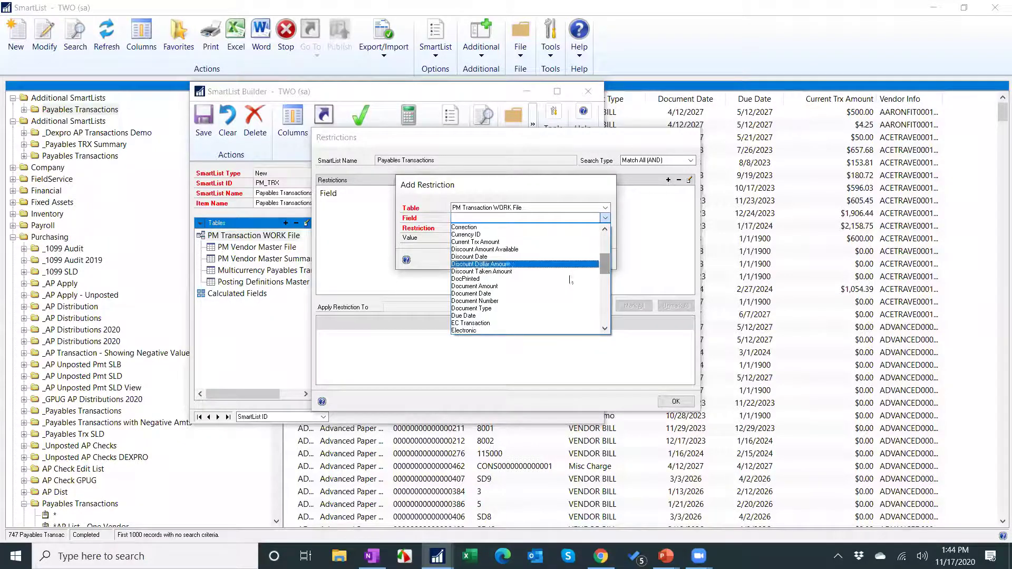
pyautogui.press('Return')
pyautogui.click(498, 228)
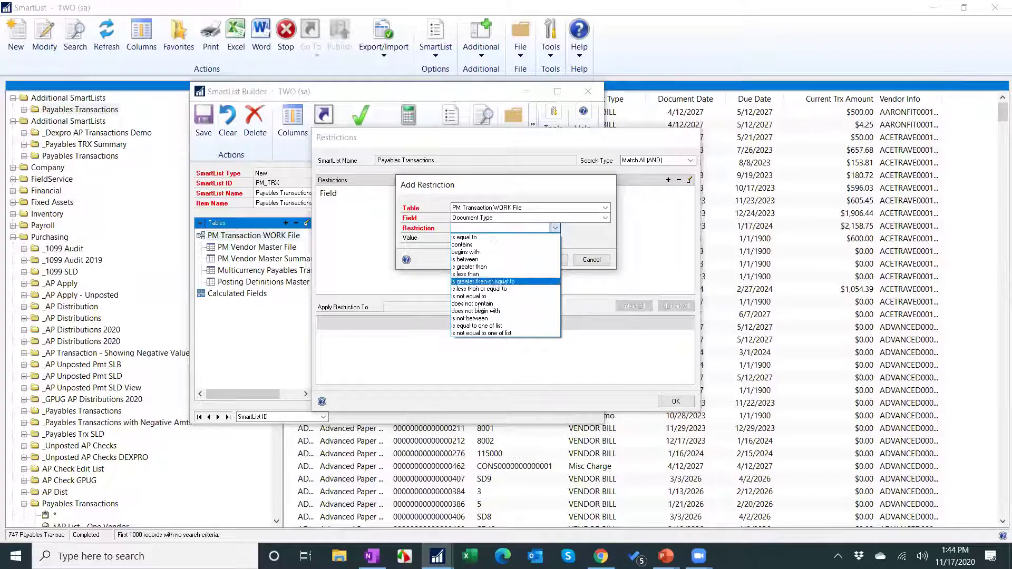
pyautogui.click(483, 326)
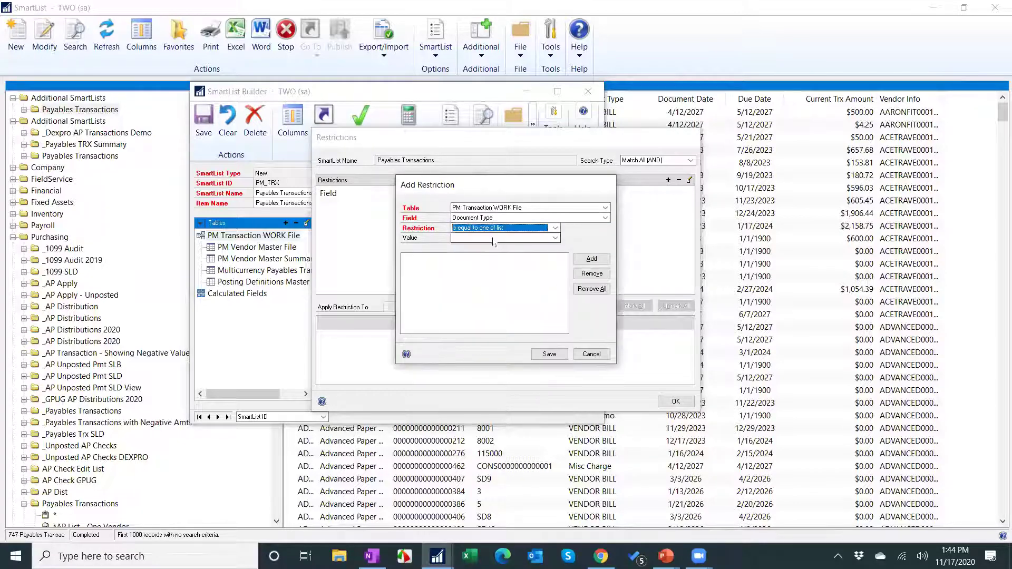
# Add Return, Credit Memo and Payment to the Document Type restriction's value list and save the restriction
pyautogui.click(469, 238)
pyautogui.click(461, 270)
pyautogui.click(592, 259)
pyautogui.click(491, 228)
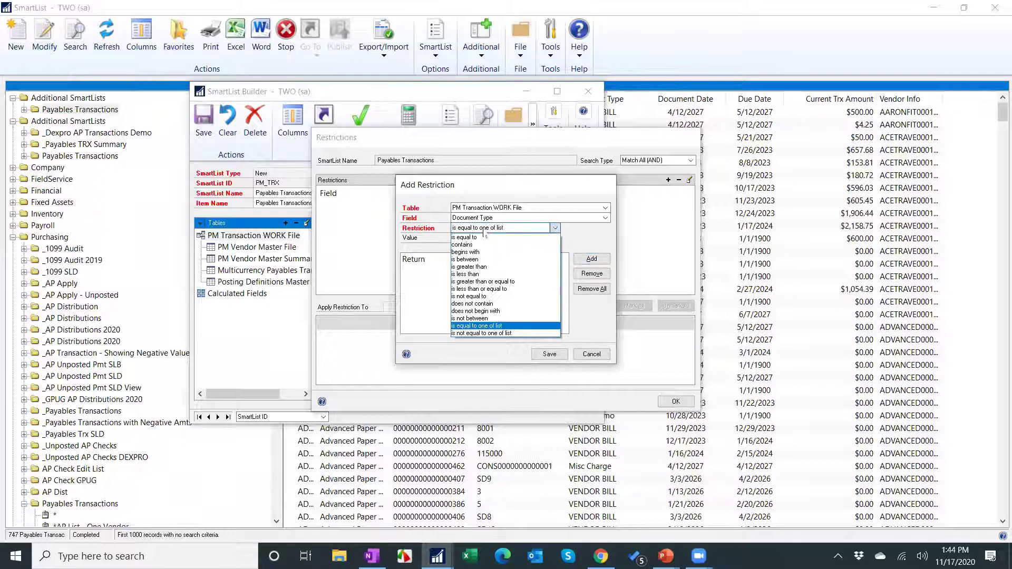
pyautogui.click(488, 229)
pyautogui.click(490, 235)
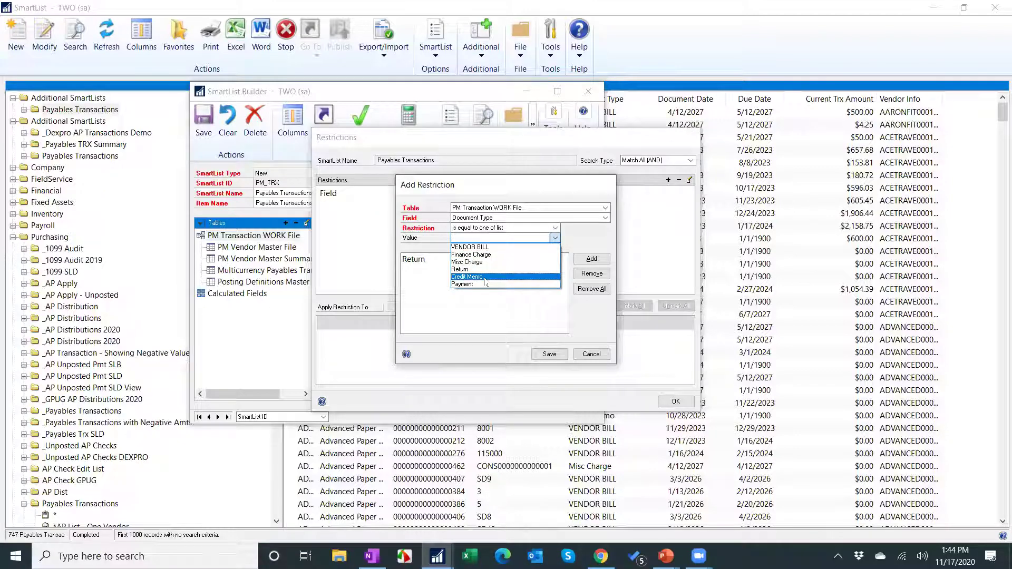
pyautogui.click(485, 276)
pyautogui.press('Return')
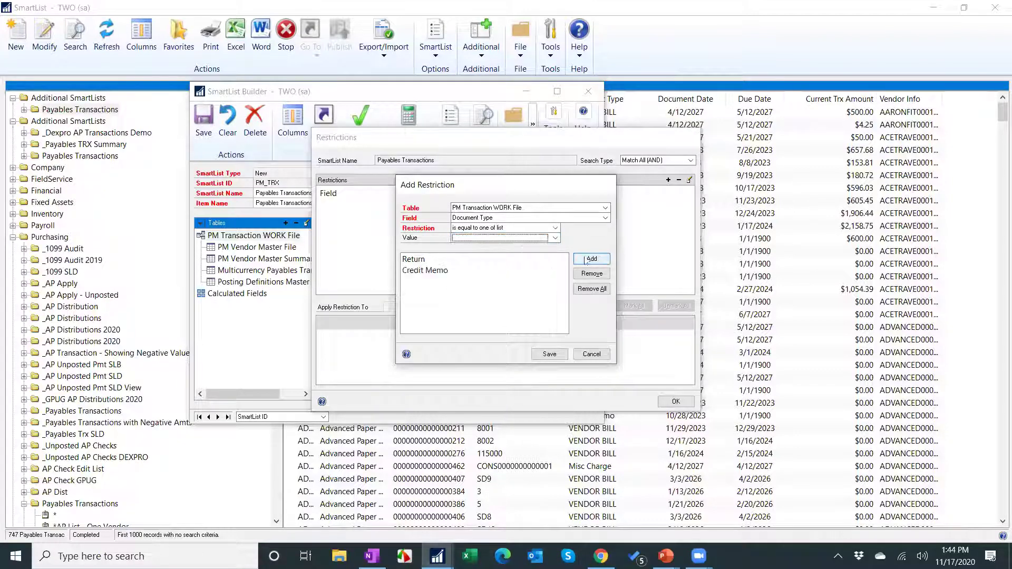
pyautogui.click(497, 238)
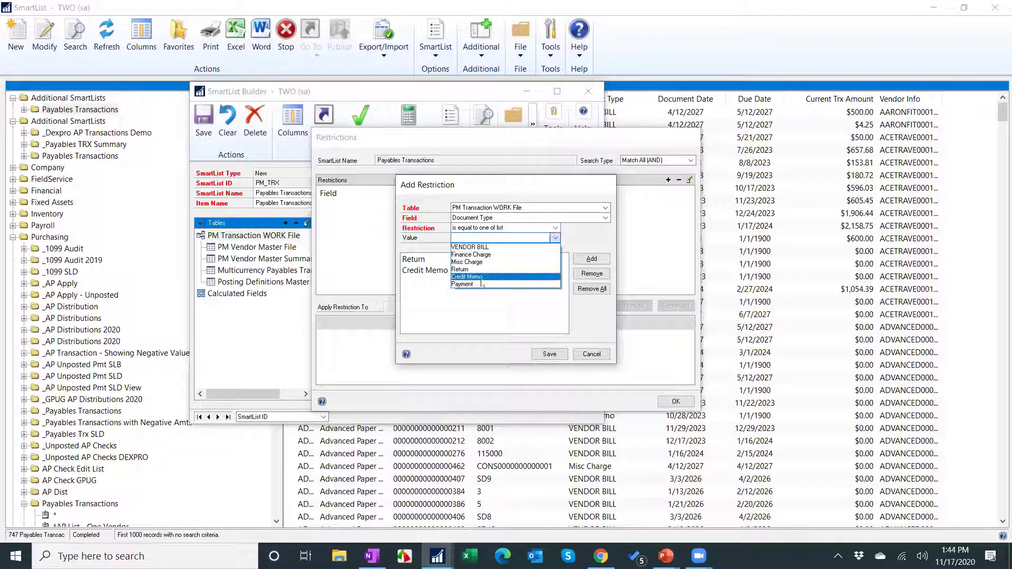
pyautogui.click(483, 284)
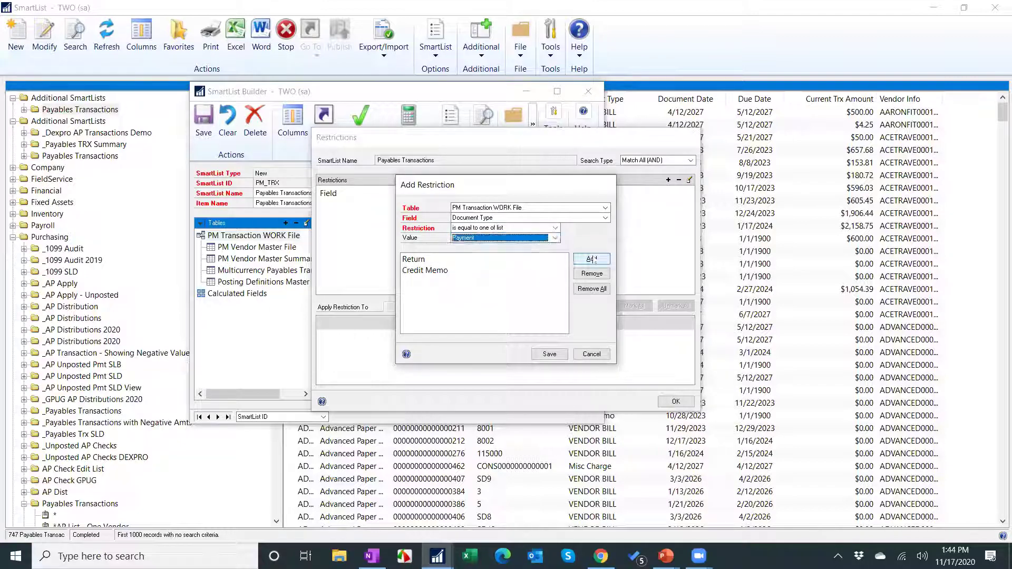
pyautogui.click(591, 259)
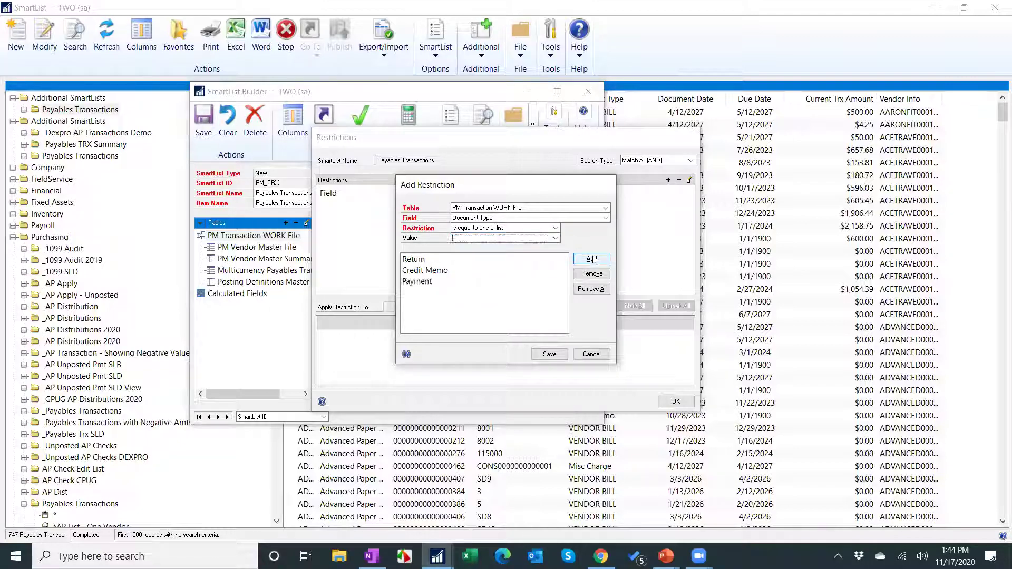
pyautogui.click(551, 354)
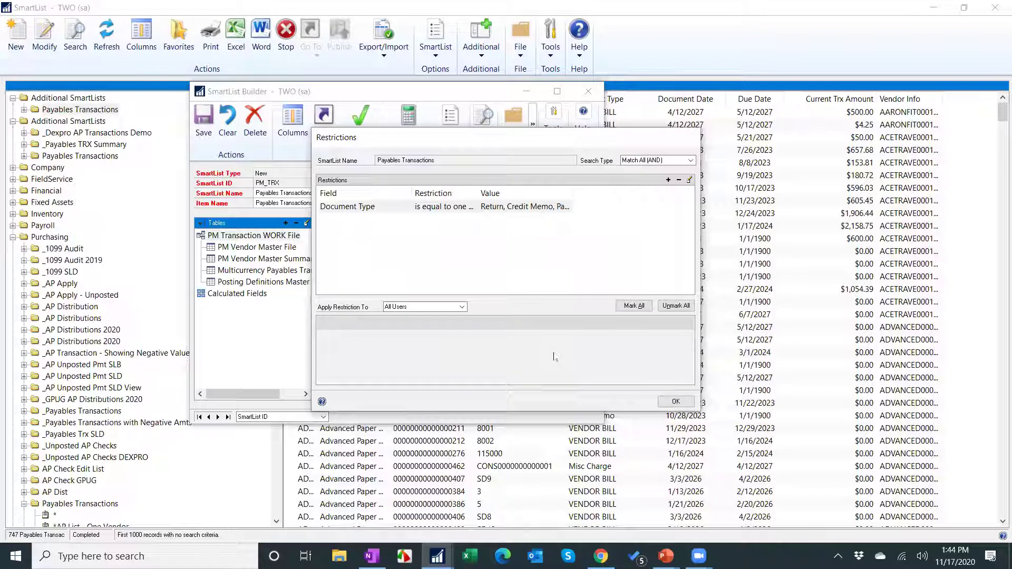
# Add a restriction on the PM Transaction WORK File requiring that Current Trx Amount is not equal to 0.00
pyautogui.click(668, 180)
pyautogui.click(510, 208)
pyautogui.click(506, 214)
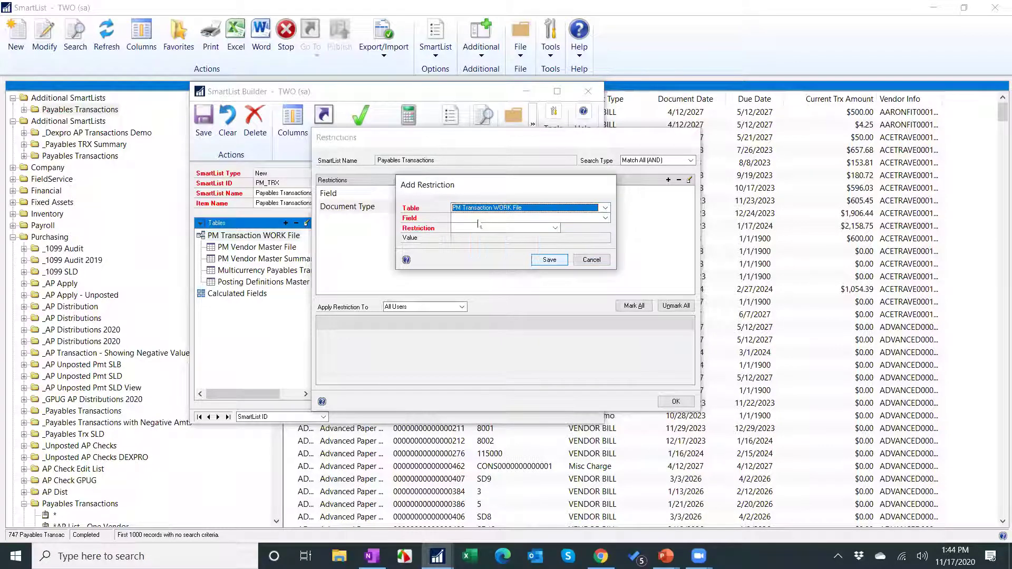
pyautogui.click(478, 221)
pyautogui.press('c')
pyautogui.click(500, 271)
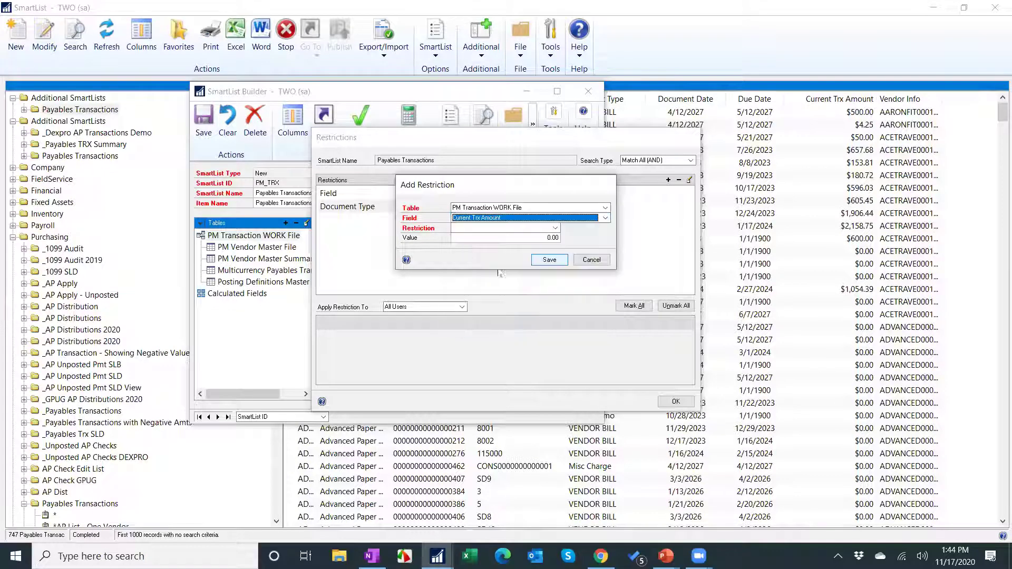
pyautogui.click(468, 228)
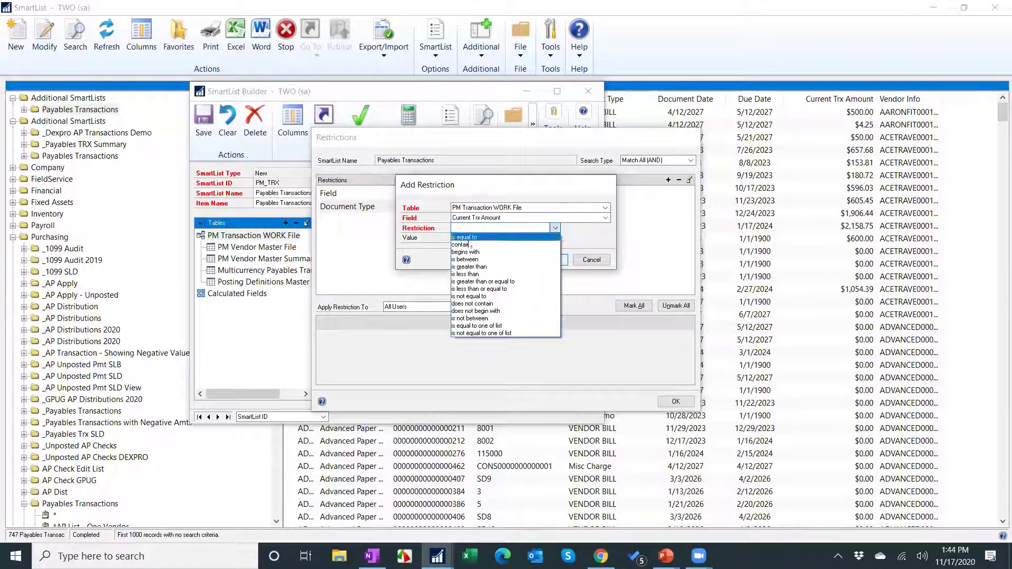
pyautogui.click(487, 297)
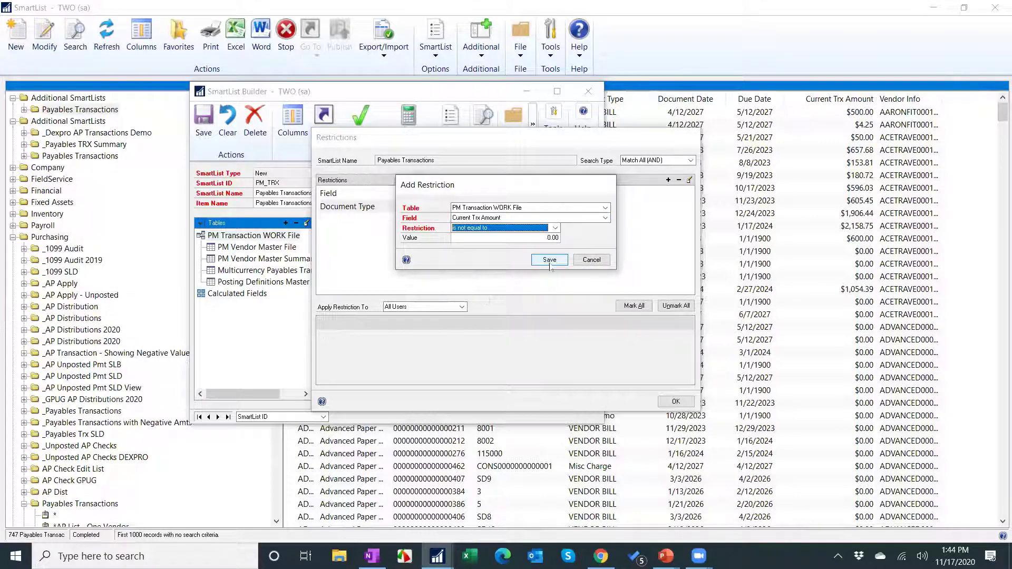
pyautogui.click(549, 260)
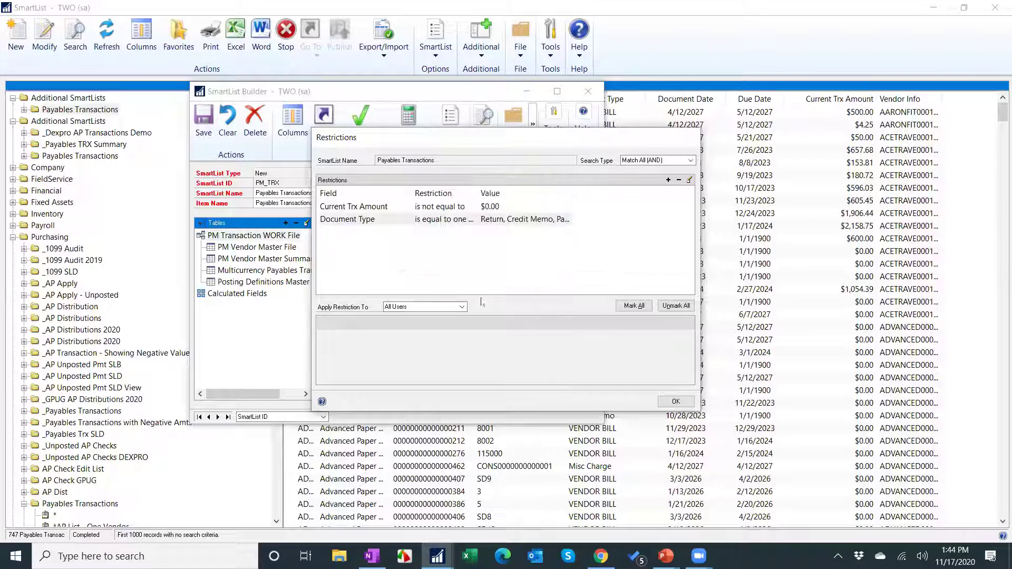
# Review the Selected Users scope for the restrictions, set them to apply to All Users, and save the SmartList
pyautogui.click(446, 305)
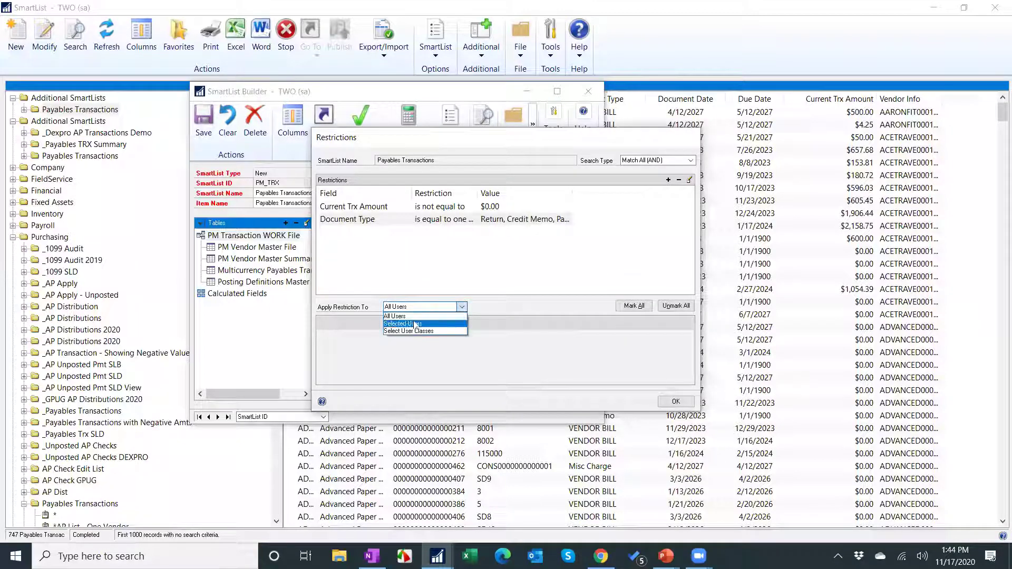
pyautogui.click(416, 323)
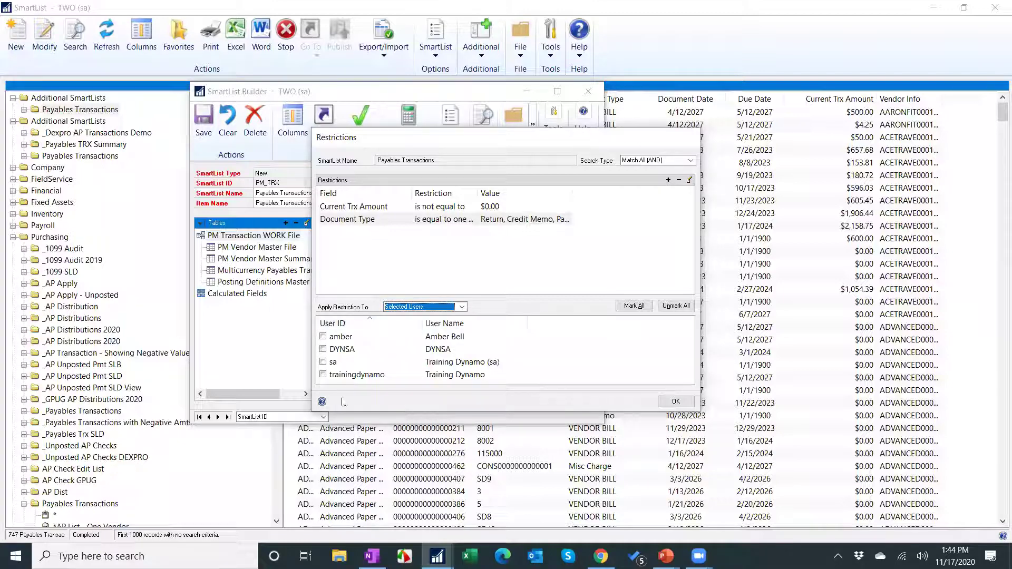
pyautogui.click(442, 310)
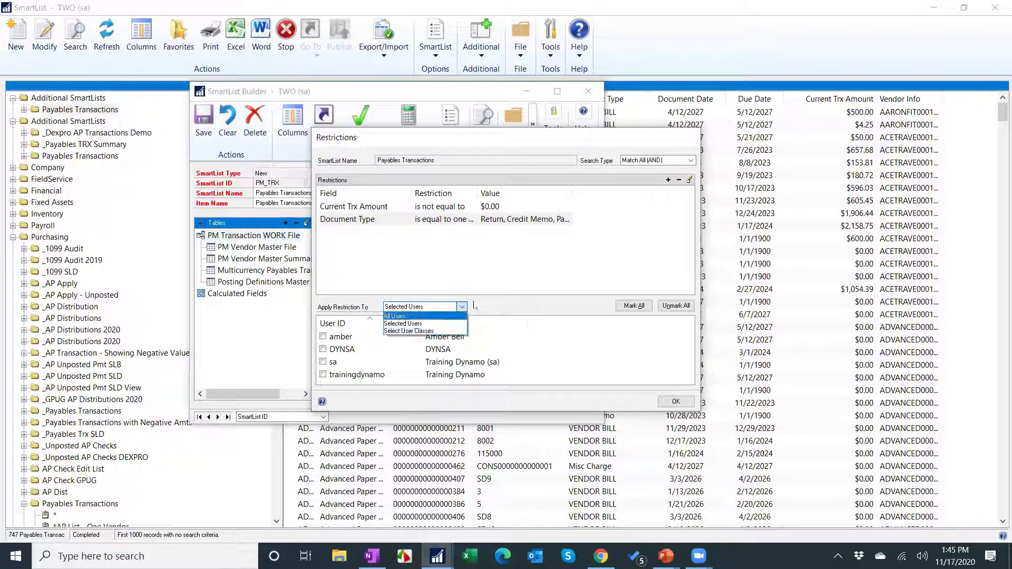
pyautogui.click(486, 273)
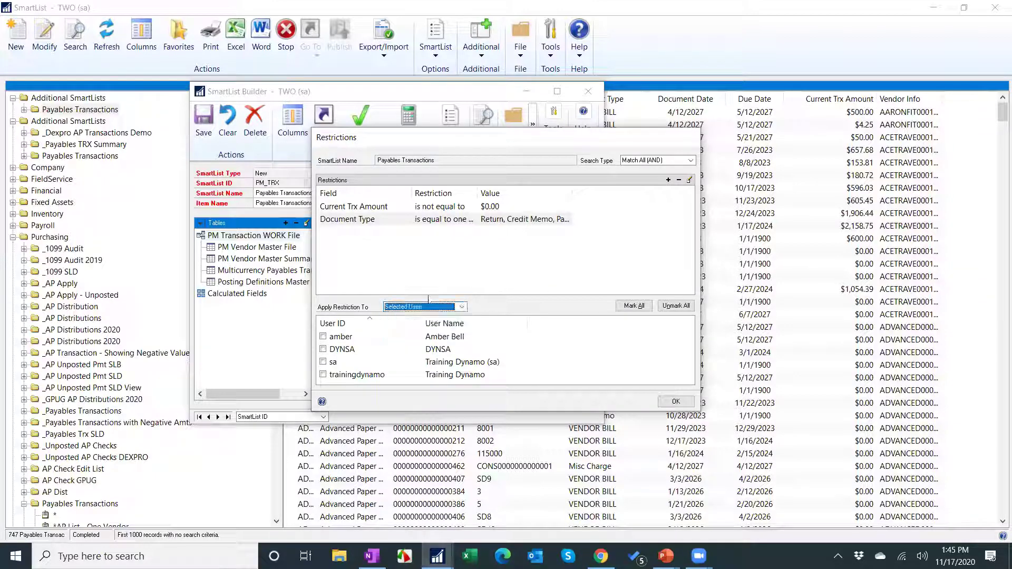
pyautogui.click(422, 307)
pyautogui.click(407, 322)
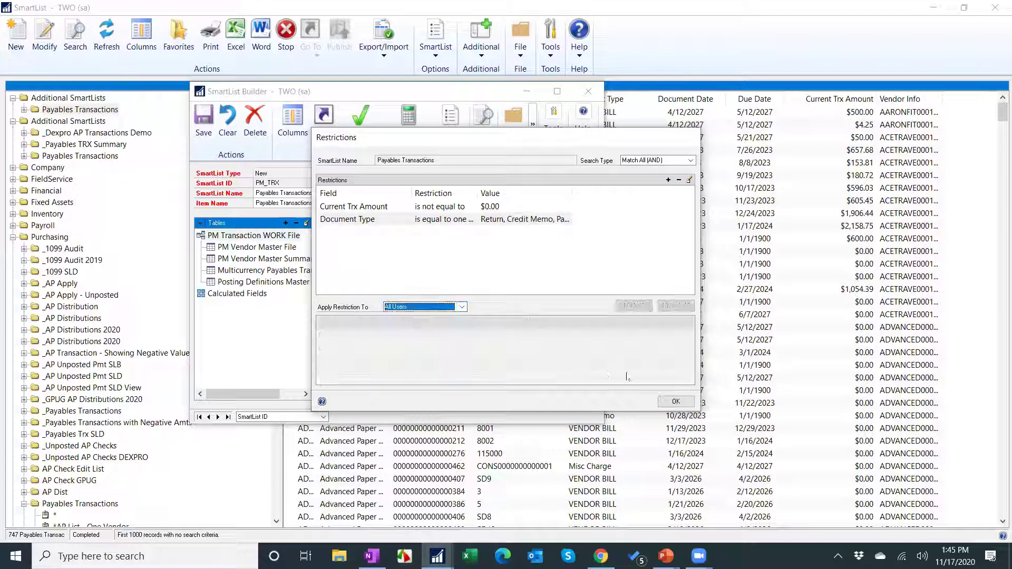
pyautogui.click(677, 403)
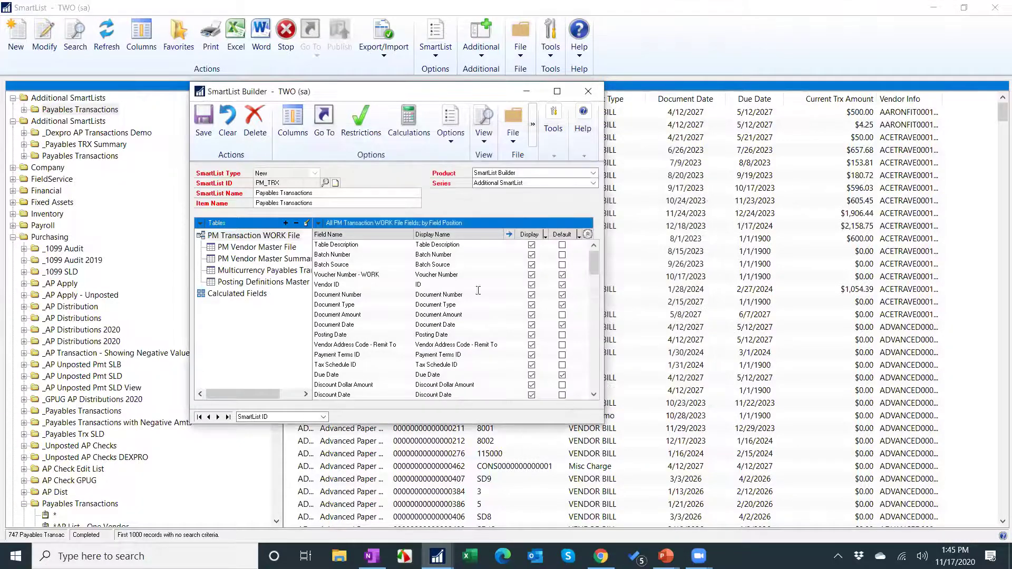
pyautogui.click(203, 132)
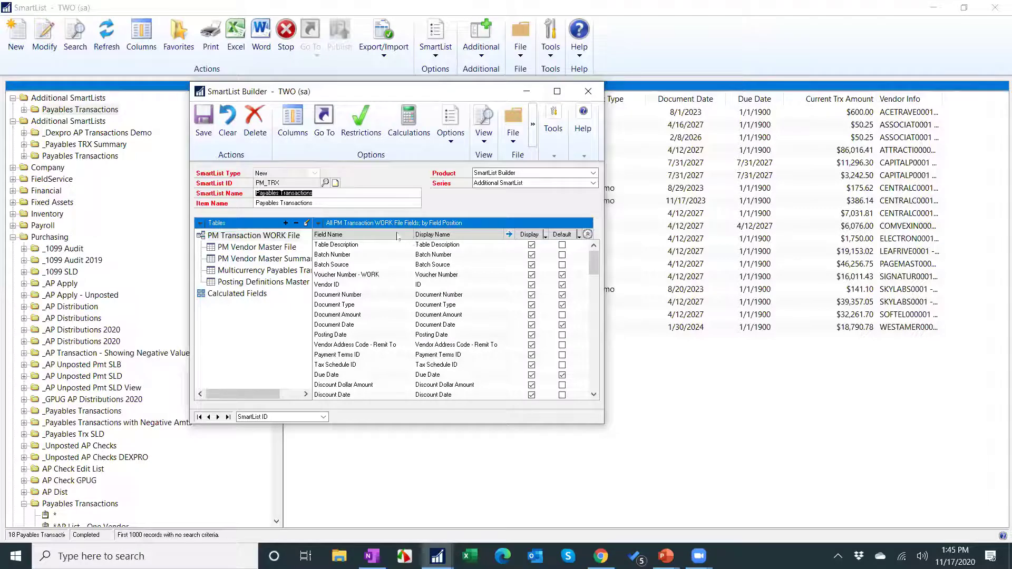
# Sort the PM Transaction WORK File fields by display status and set Due Date to display 1/1/1900 as blank
pyautogui.click(369, 223)
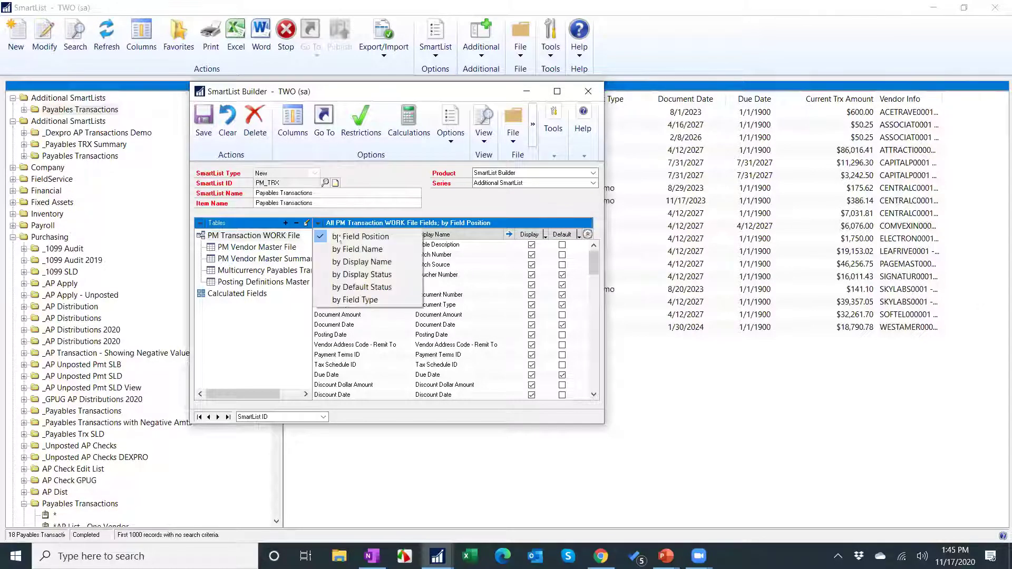
pyautogui.click(367, 275)
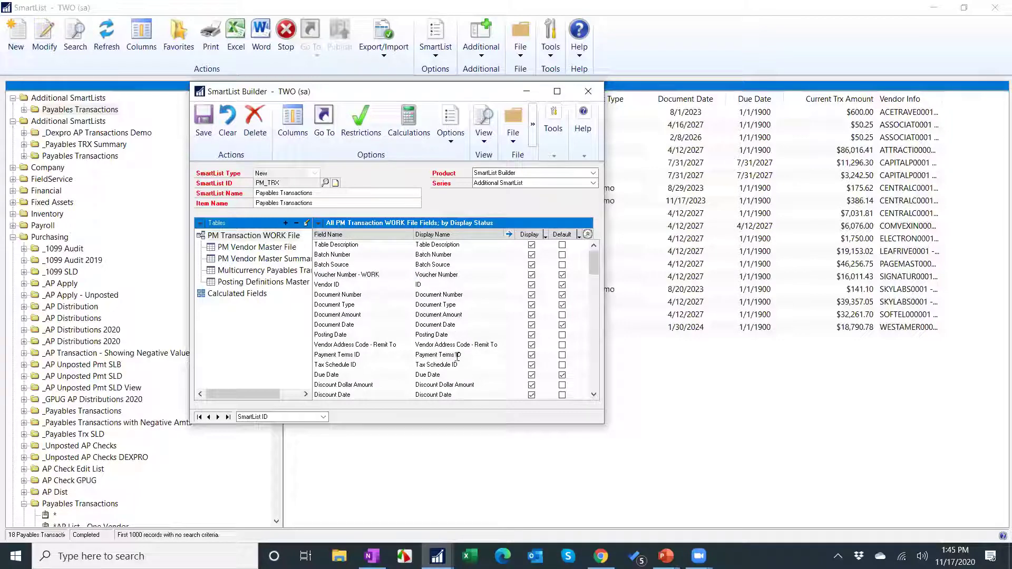
pyautogui.click(446, 375)
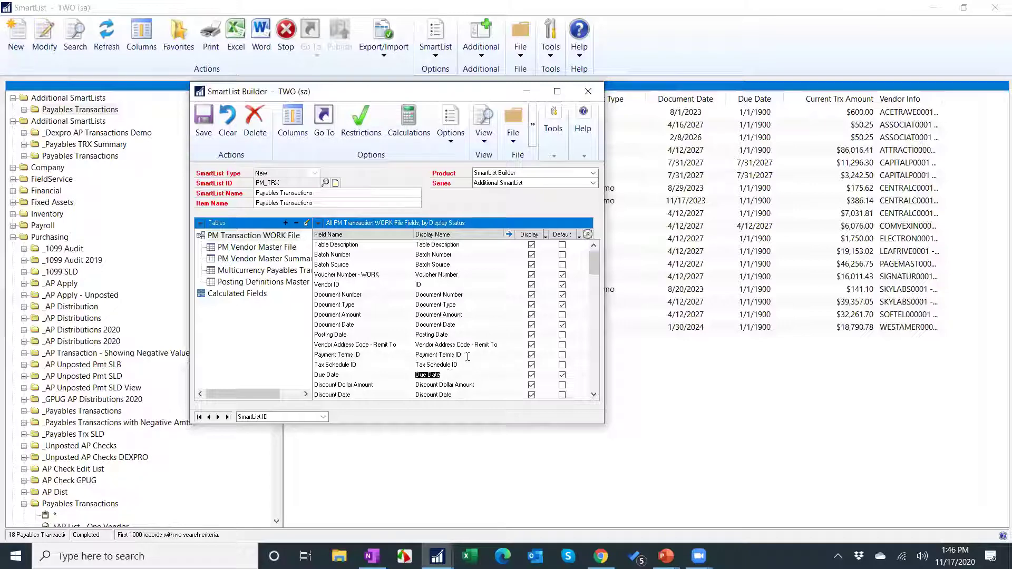
pyautogui.click(509, 235)
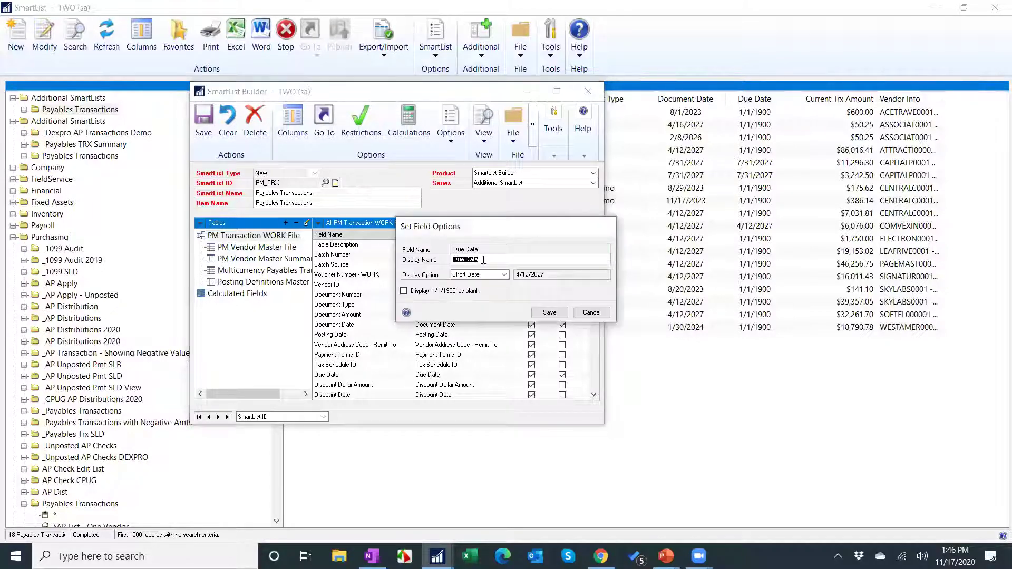
pyautogui.click(404, 292)
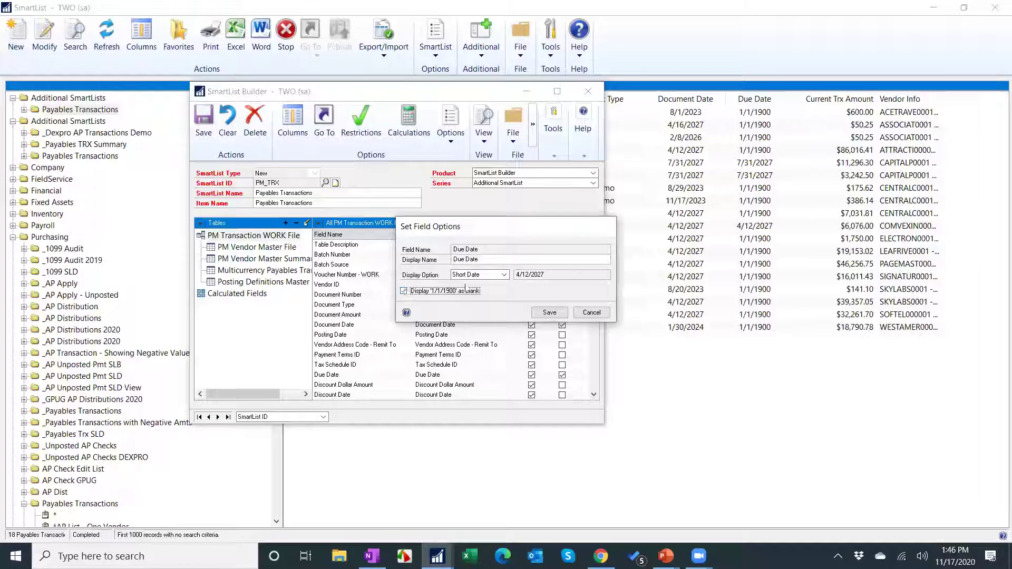
pyautogui.click(561, 315)
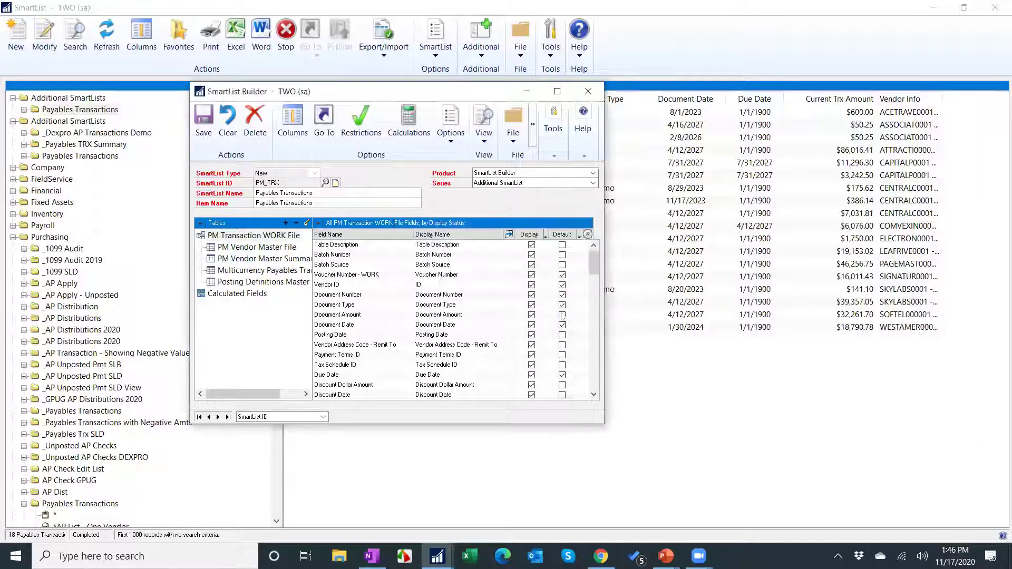
# Sort the PM Transaction WORK File fields by default status and set Current Trx Amount to display as negative based on a field in PM Transaction WORK File
pyautogui.click(318, 223)
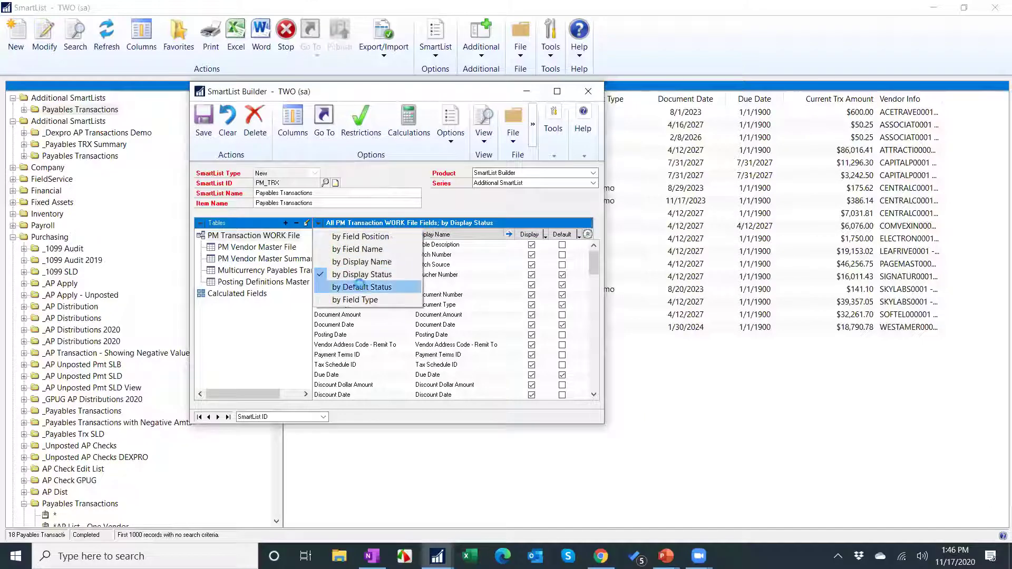
pyautogui.click(362, 288)
pyautogui.click(459, 303)
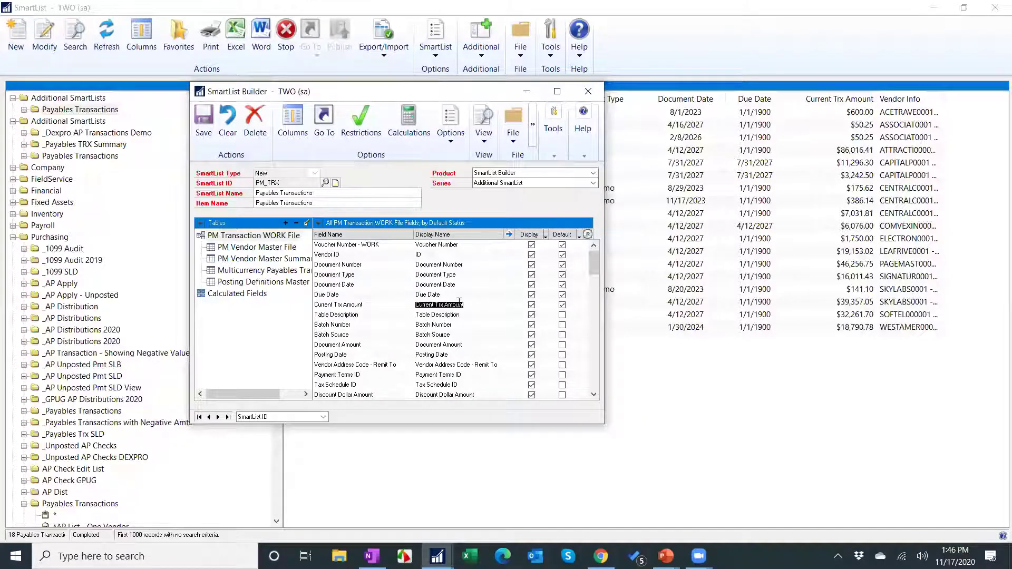
pyautogui.click(510, 237)
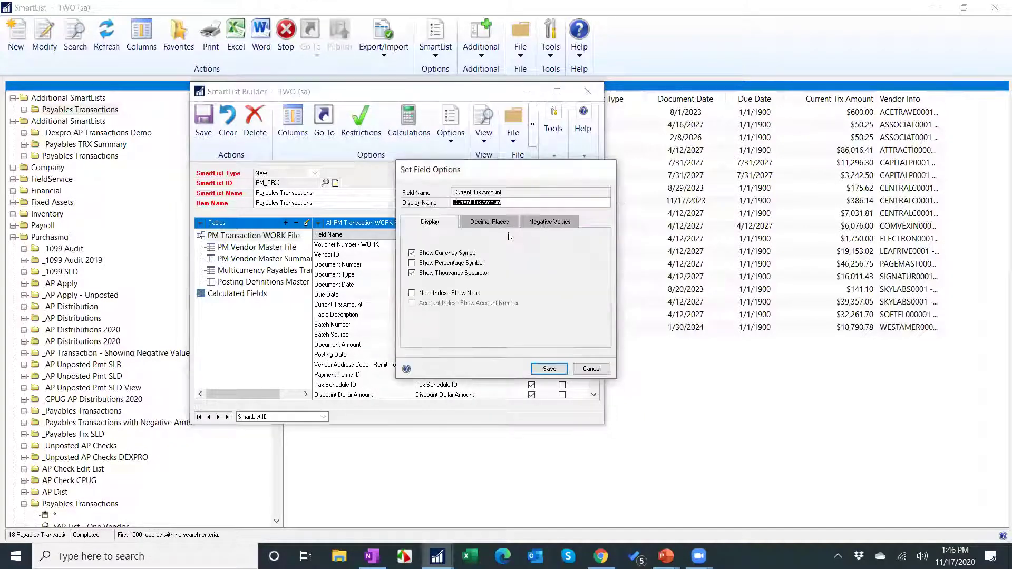
pyautogui.click(551, 226)
pyautogui.click(422, 244)
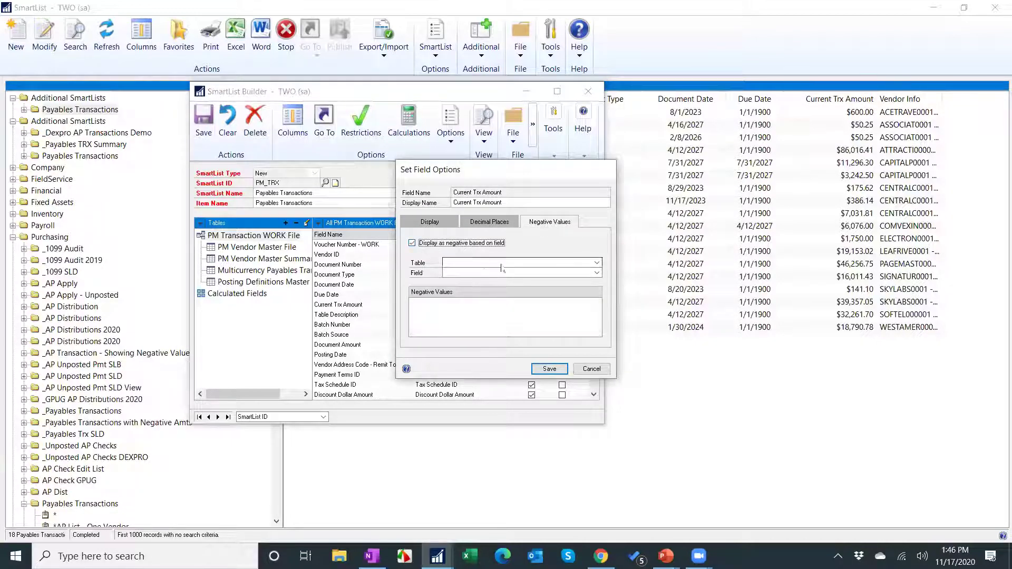
pyautogui.click(519, 262)
pyautogui.click(457, 272)
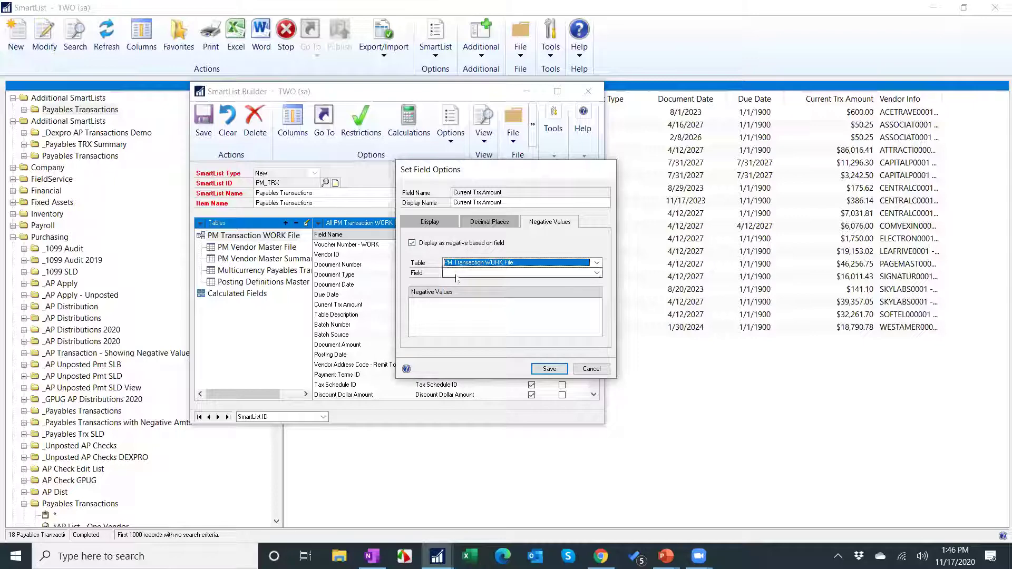
# Base the negative display on Document Type with Return, Credit Memo and Payment as negative values, and save the field options and the SmartList
pyautogui.click(457, 274)
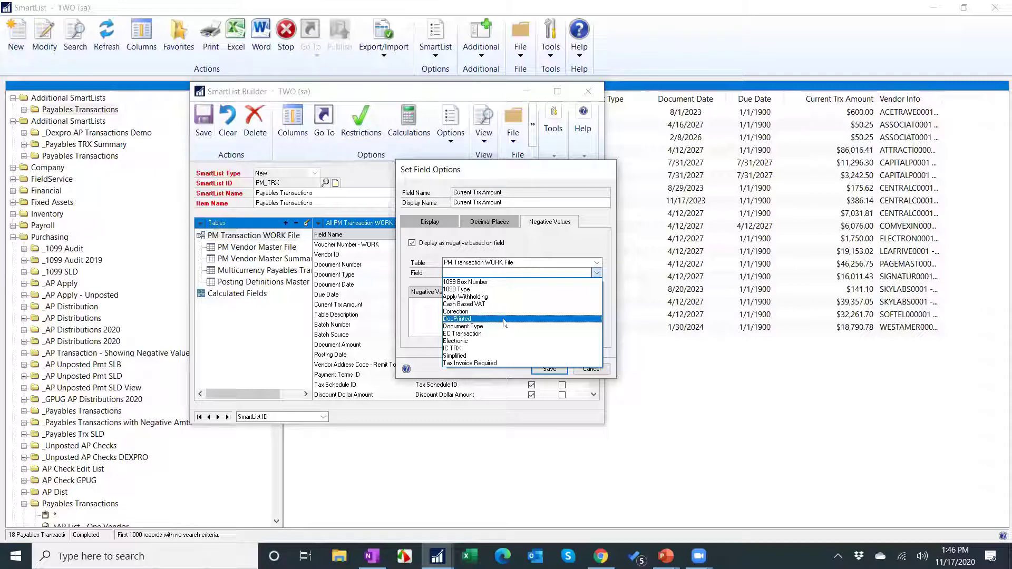
pyautogui.press('Up')
pyautogui.press('Up')
pyautogui.press('Up')
pyautogui.press('Up')
pyautogui.press('Up')
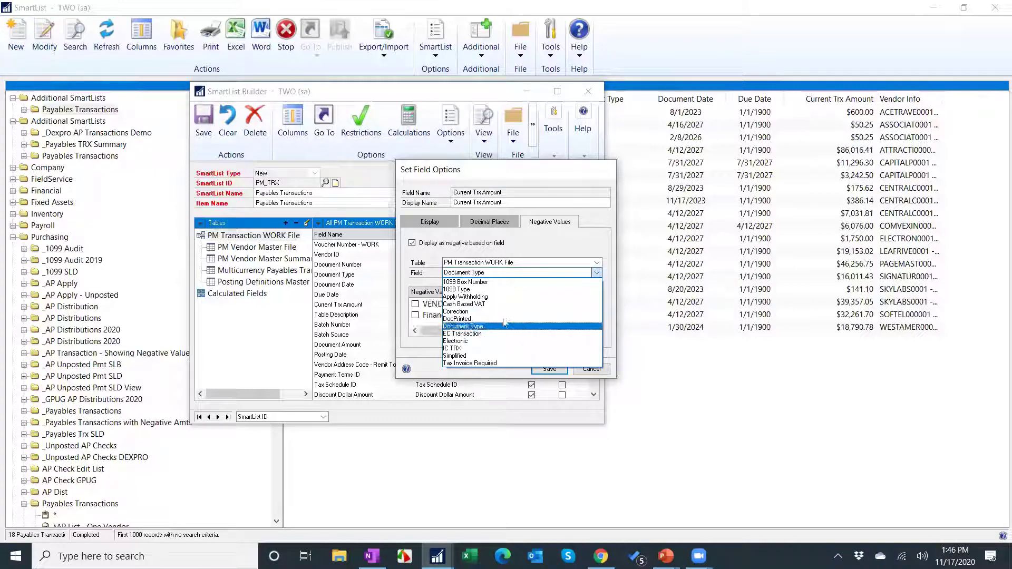
pyautogui.press('Down')
pyautogui.press('Down')
pyautogui.press('Down')
pyautogui.press('Down')
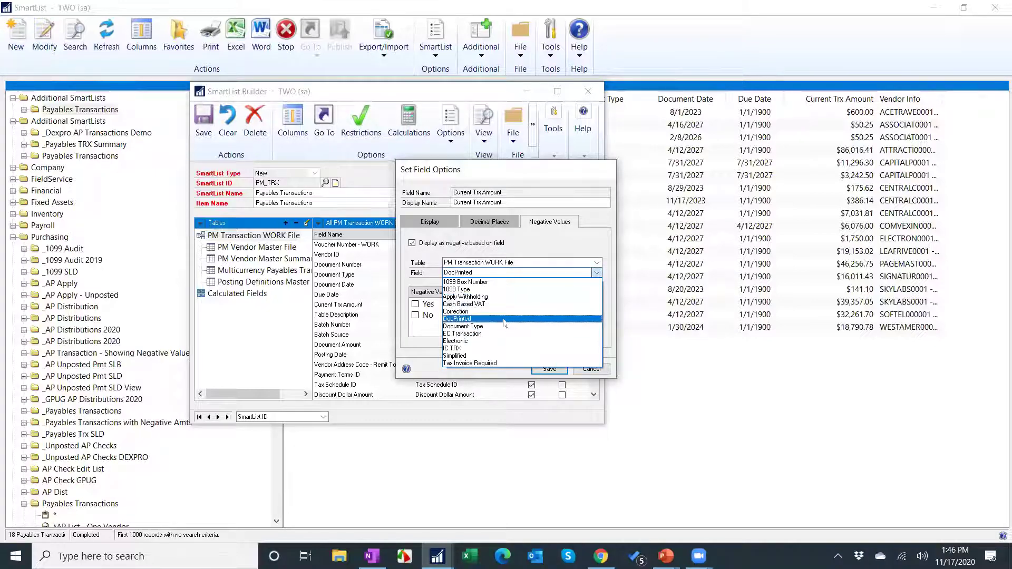
pyautogui.click(505, 325)
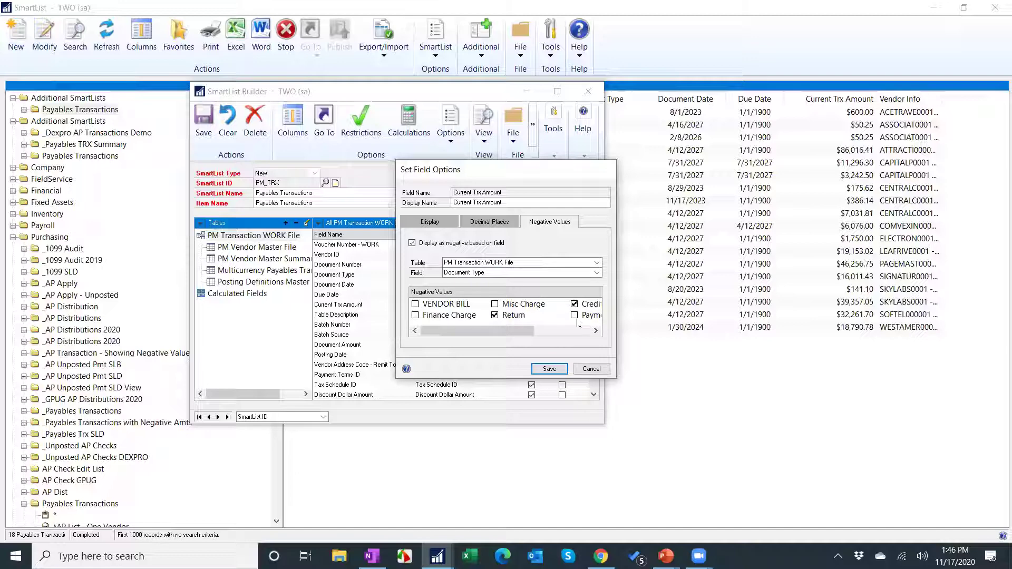
pyautogui.click(549, 369)
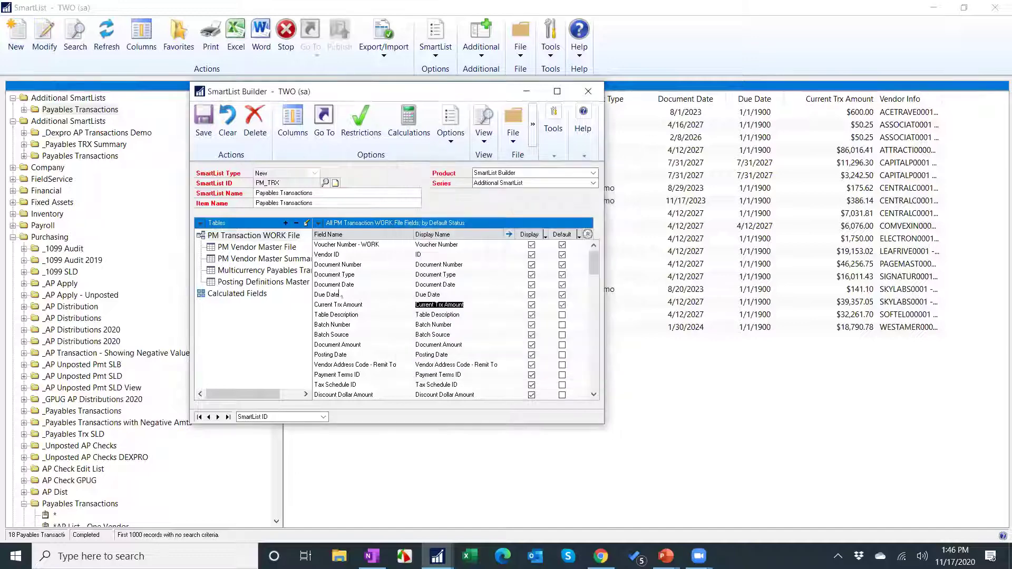
pyautogui.click(213, 124)
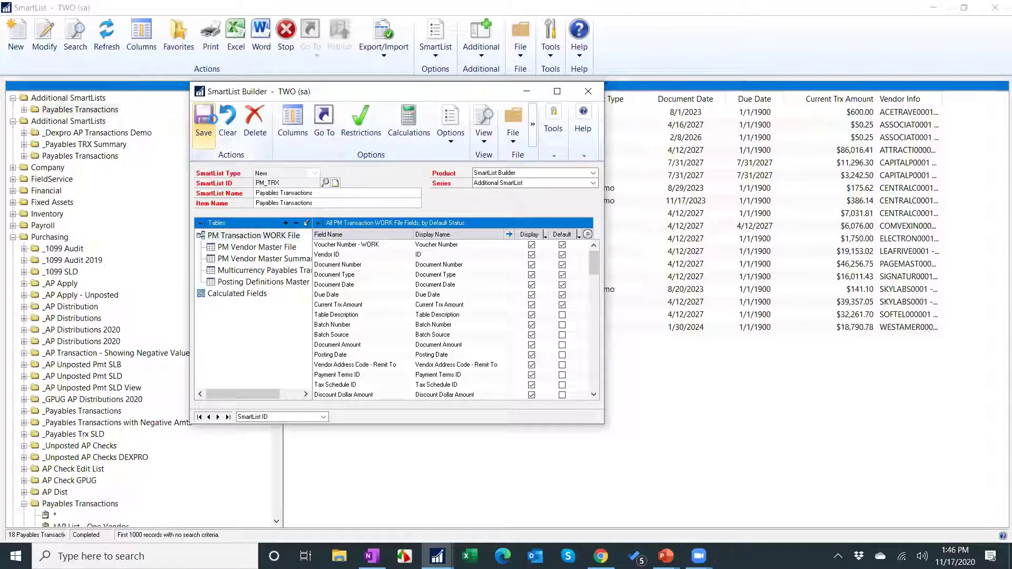
pyautogui.click(213, 118)
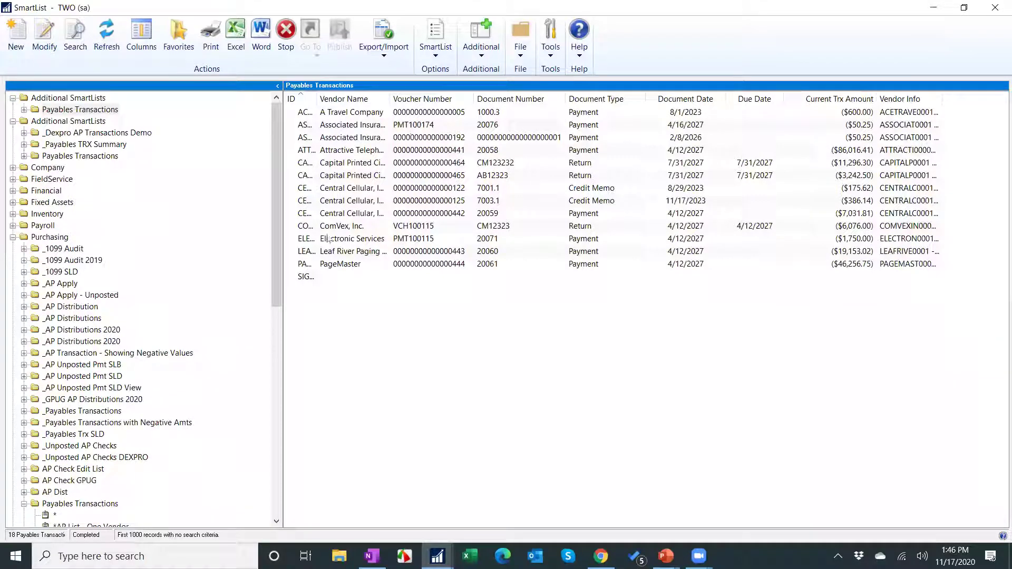
pyautogui.click(42, 46)
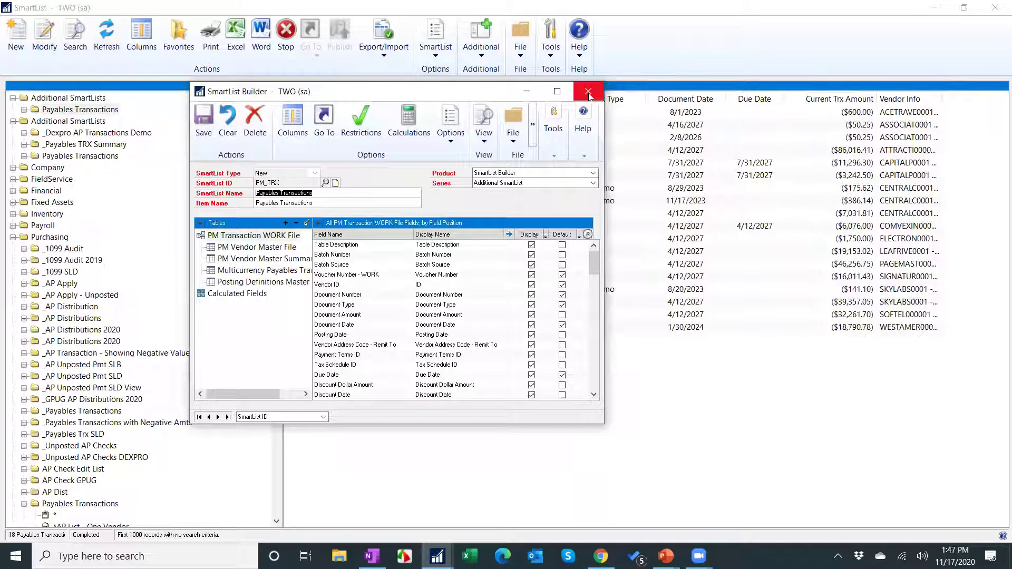
pyautogui.click(588, 92)
pyautogui.click(104, 148)
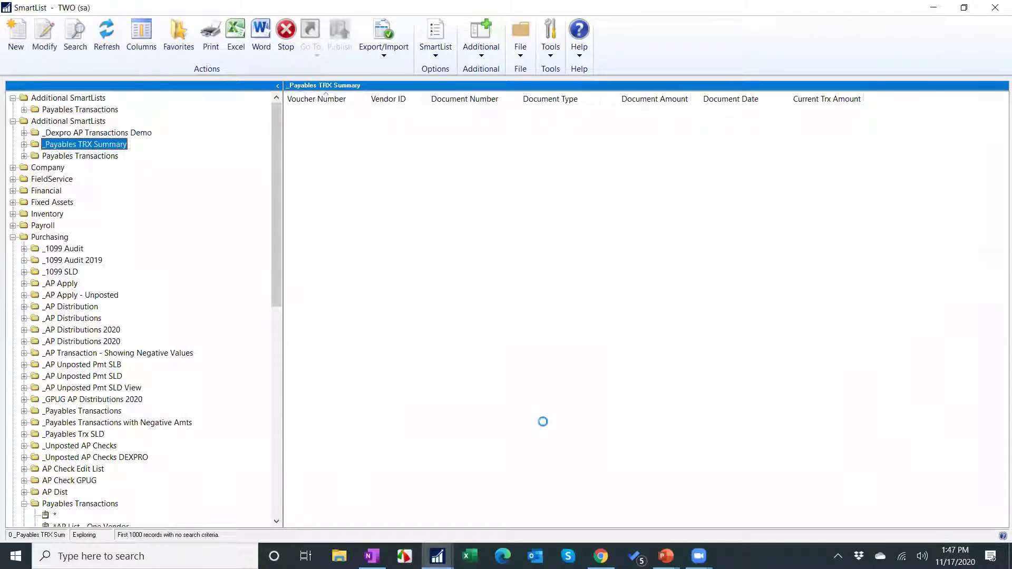
pyautogui.click(106, 156)
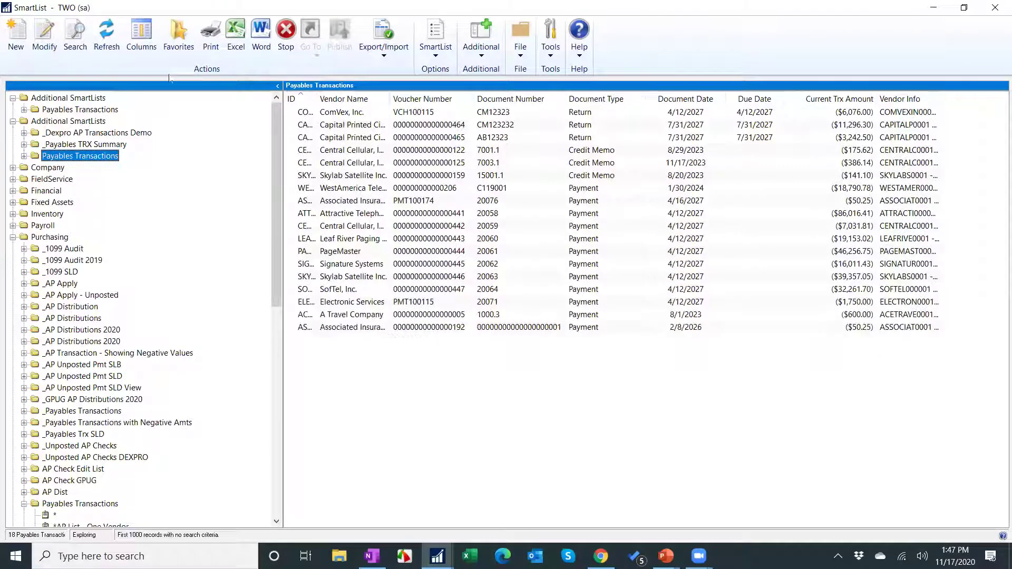
# Reopen the Payables Transactions SmartList for modification, sort its fields by field name, and make Note Index a default column displayed as Transaction Note
pyautogui.click(46, 35)
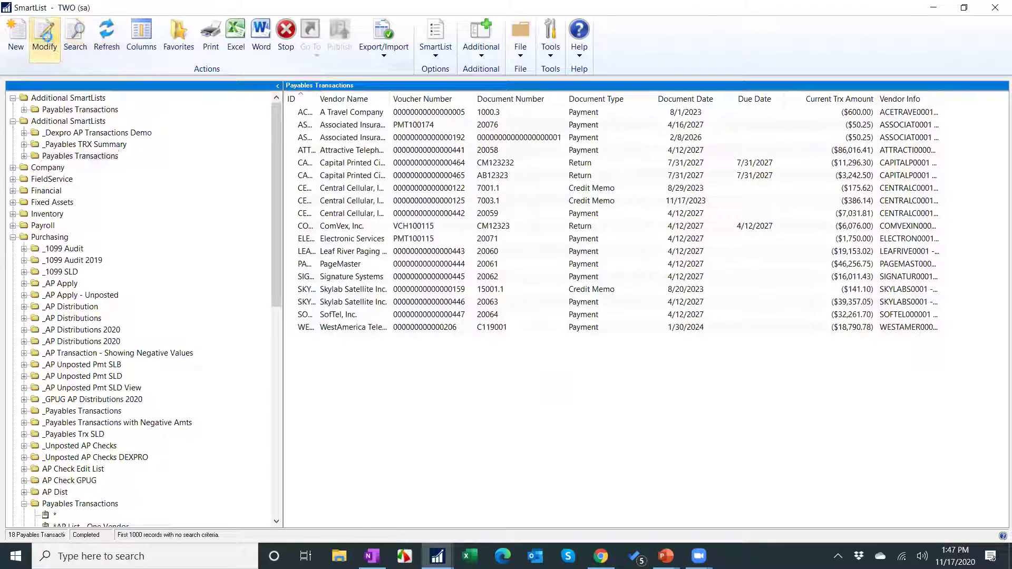
pyautogui.click(47, 40)
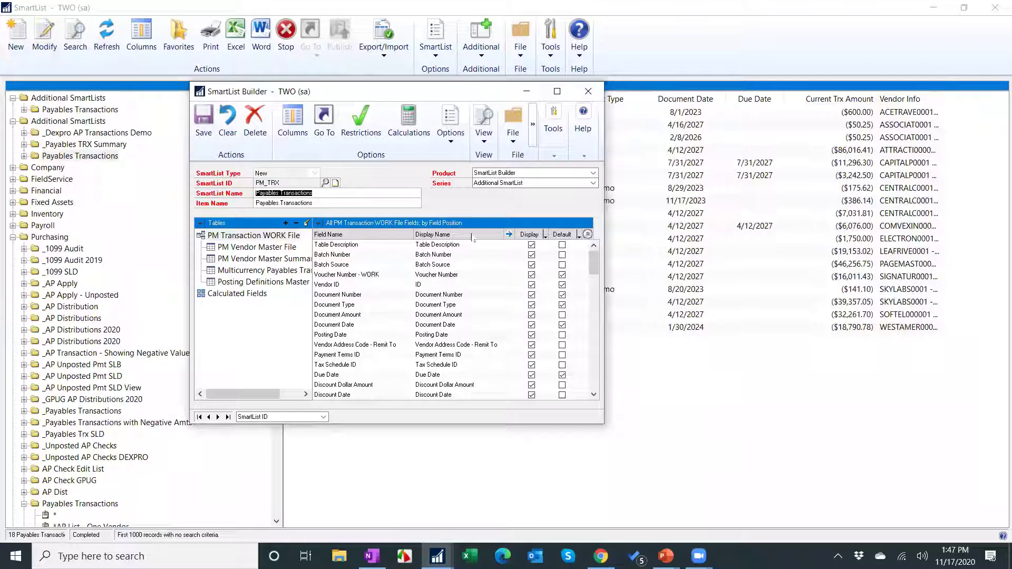
pyautogui.click(369, 223)
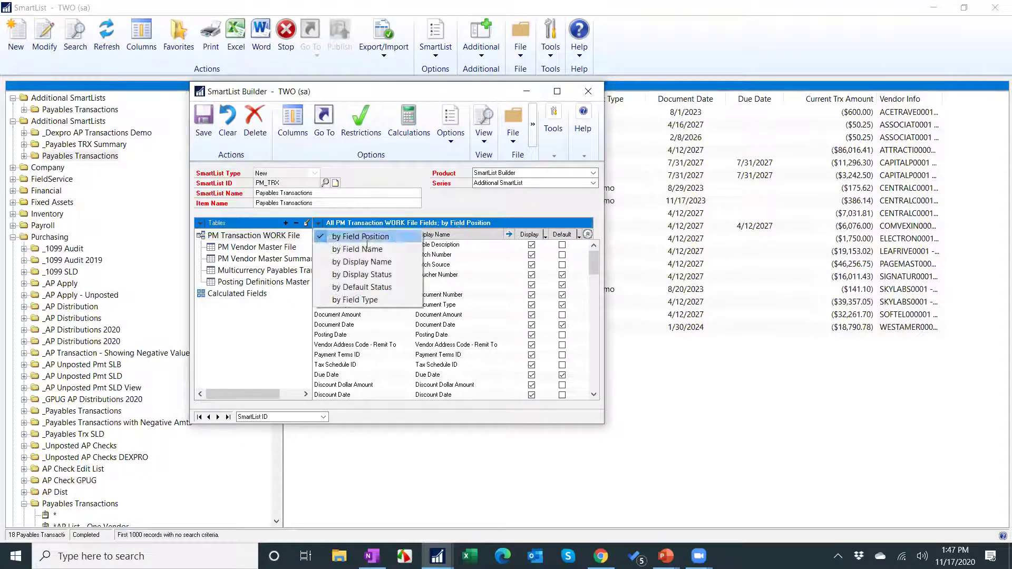
pyautogui.click(368, 248)
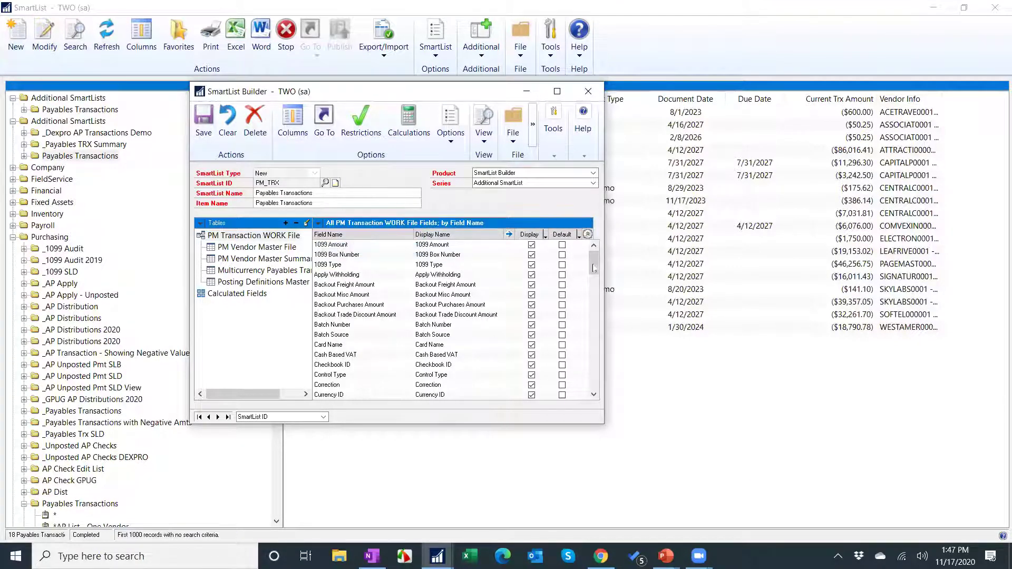
pyautogui.moveTo(592, 263); pyautogui.dragTo(592, 305)
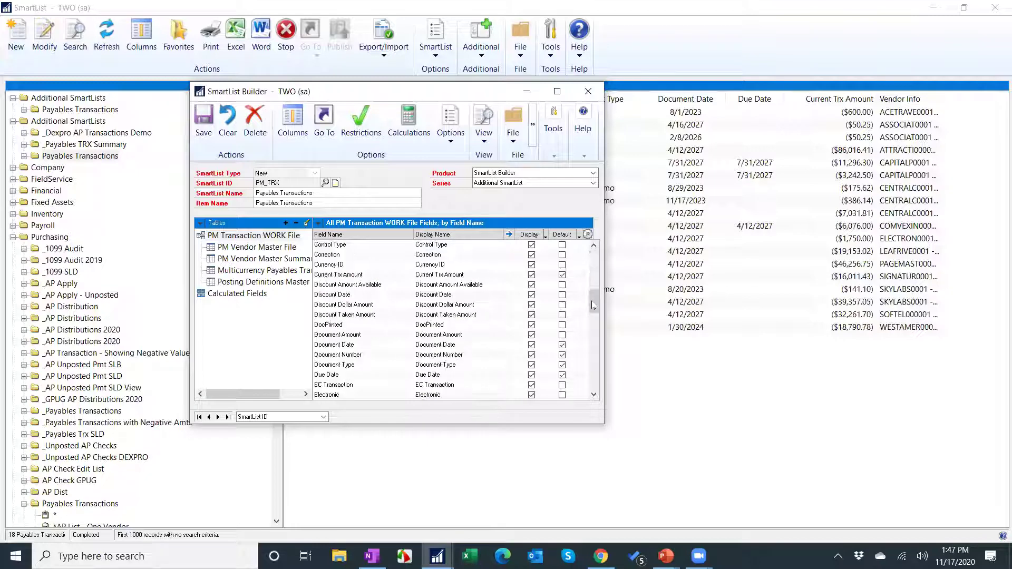
pyautogui.click(591, 372)
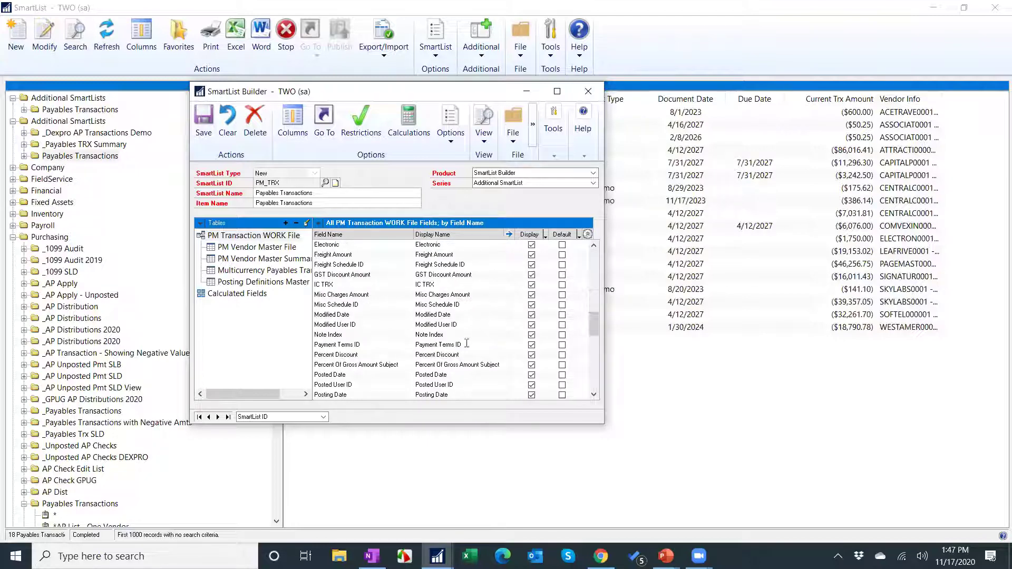
pyautogui.click(562, 336)
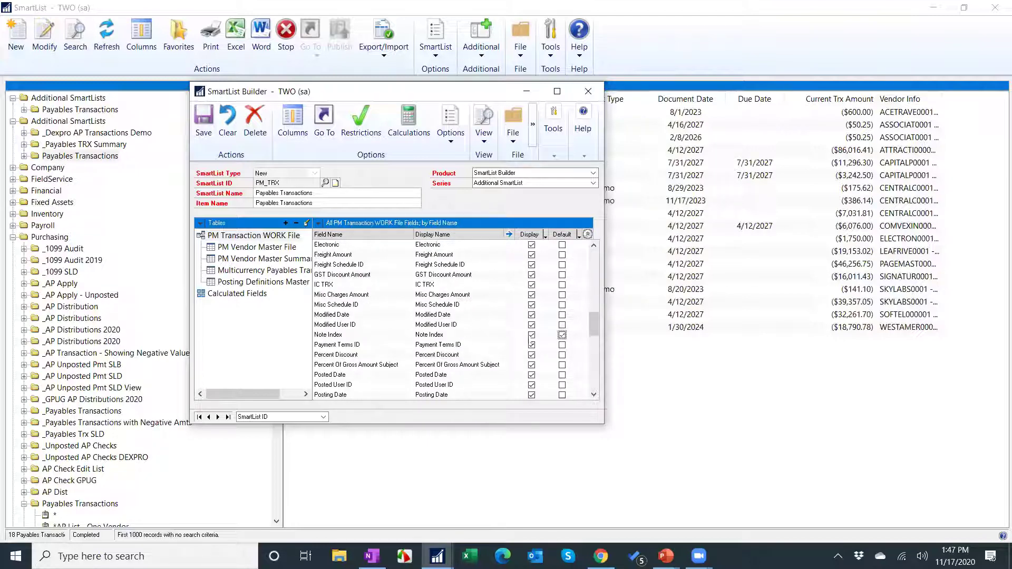
pyautogui.click(445, 334)
pyautogui.write('ansaction')
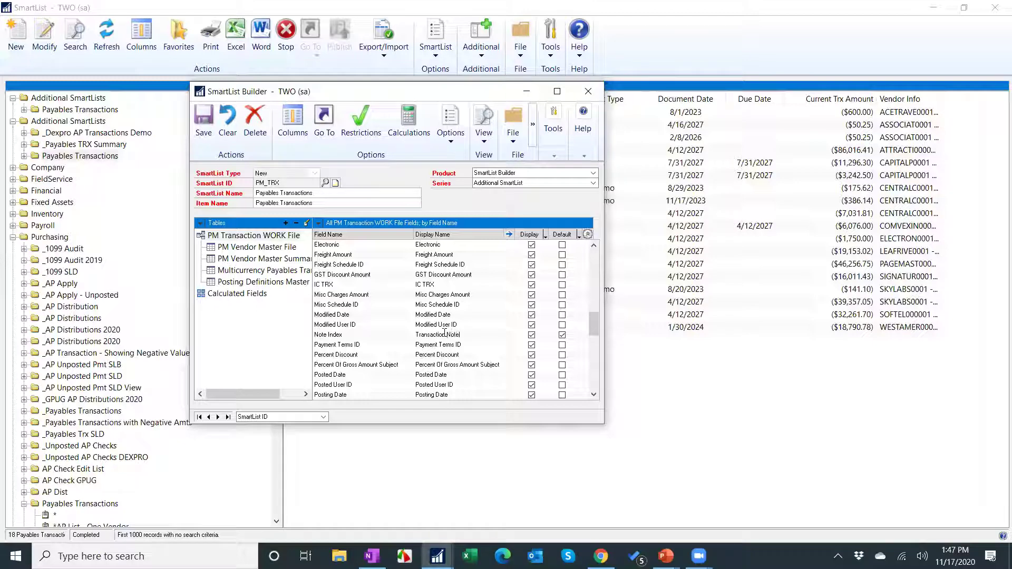
# Set the Transaction Note field to show the note for its note index, and save the SmartList
pyautogui.click(508, 234)
pyautogui.click(412, 294)
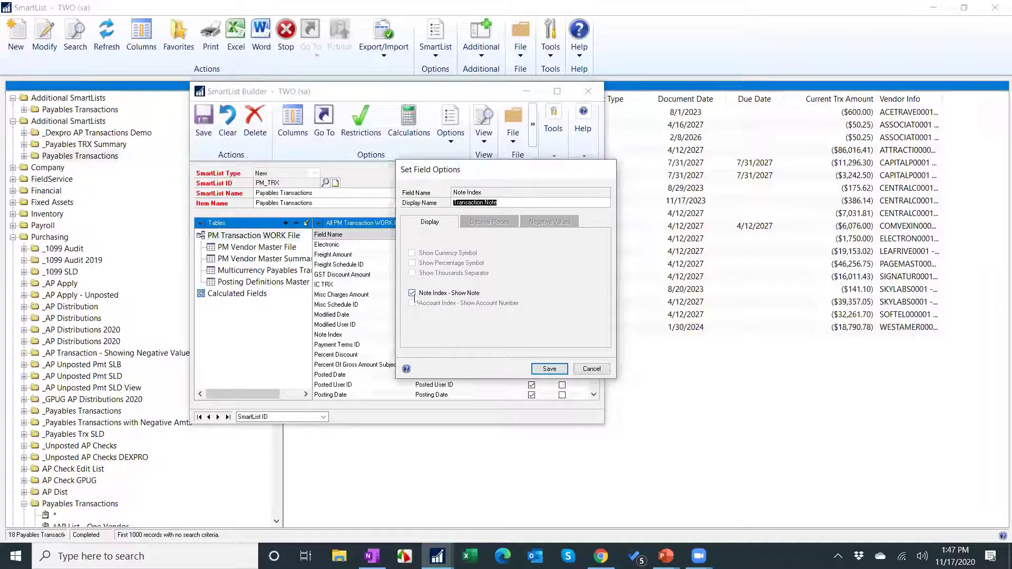
pyautogui.click(548, 369)
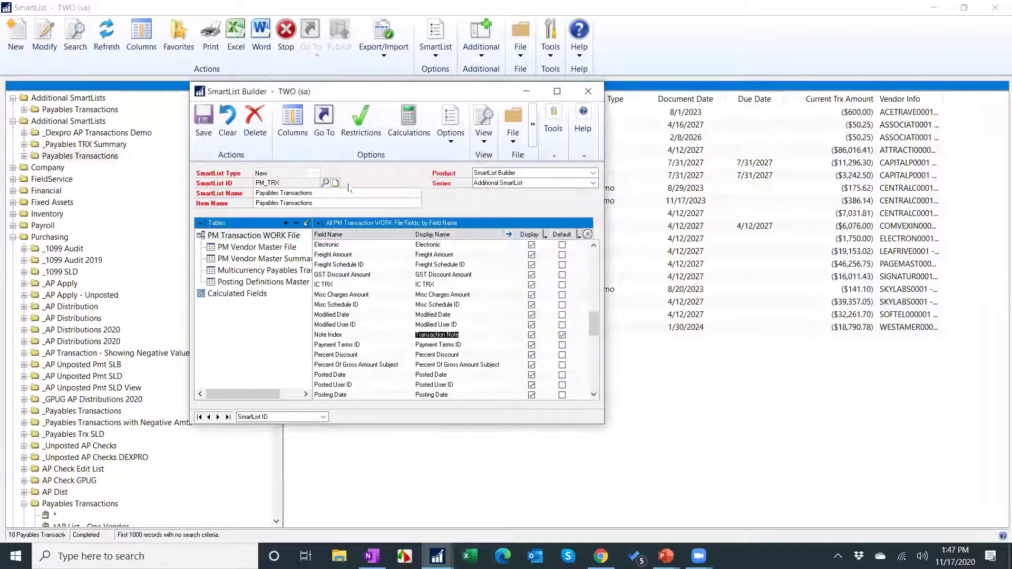
pyautogui.click(211, 120)
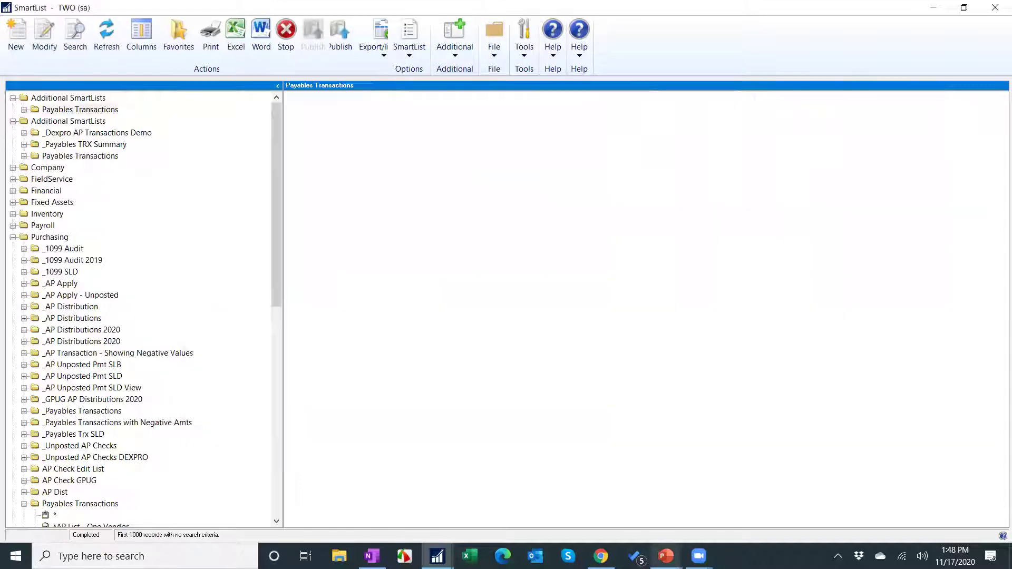
# Switch to the PowerPoint slide show and advance from the Duplicating Reports slide to the Based on Existing SmartList slide
pyautogui.moveTo(666, 557)
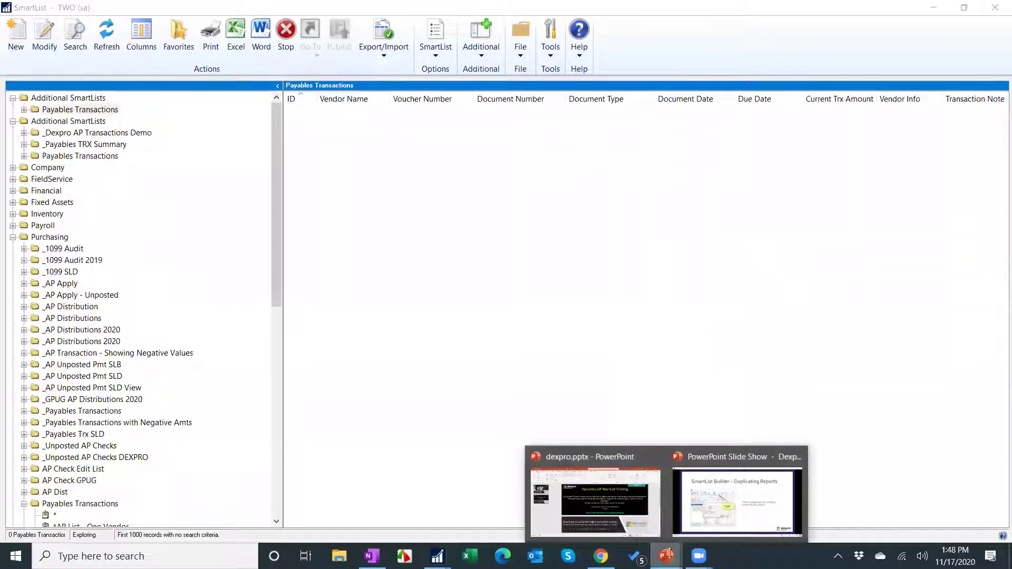
pyautogui.click(737, 500)
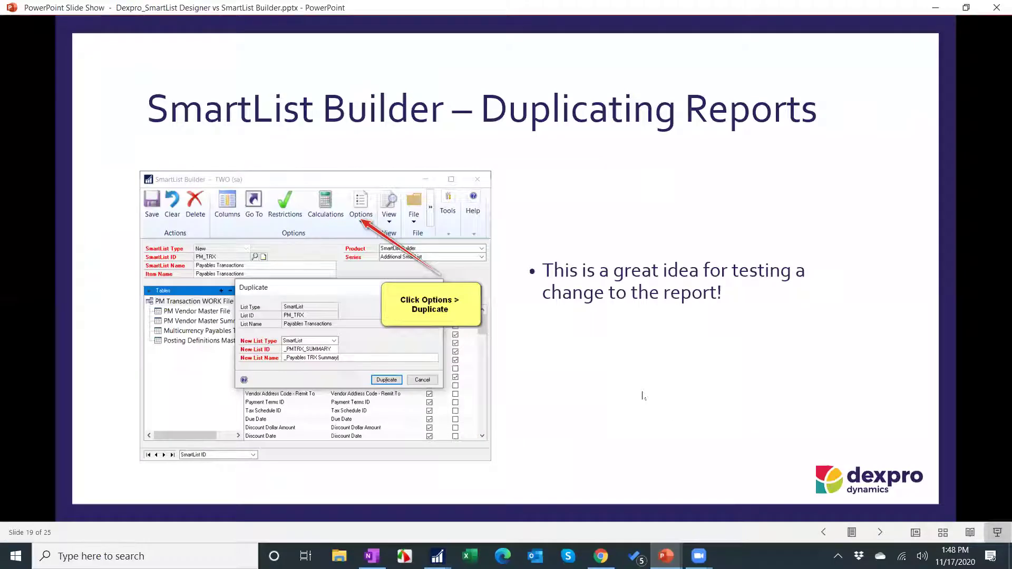
pyautogui.press('Right')
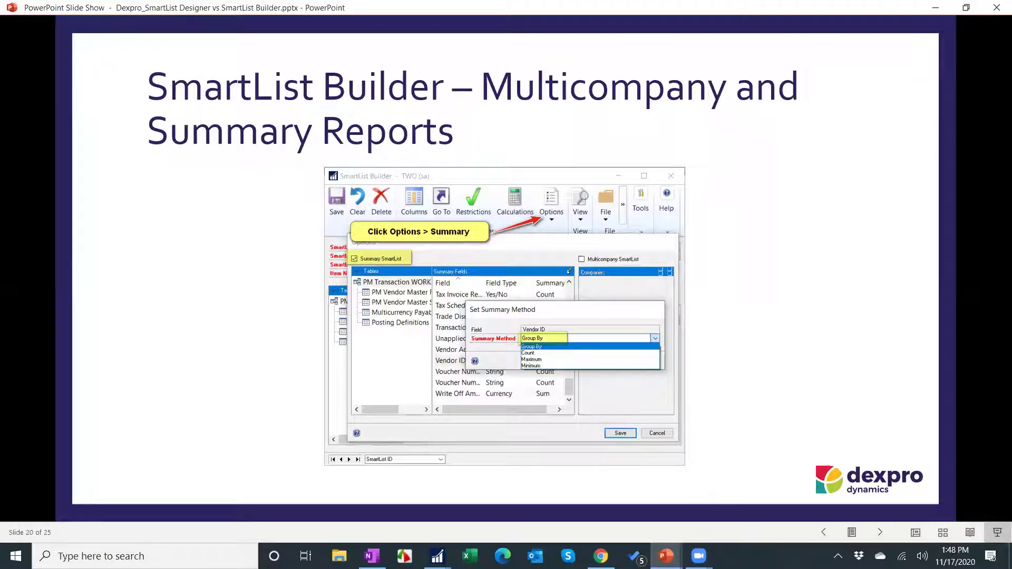
pyautogui.press('Right')
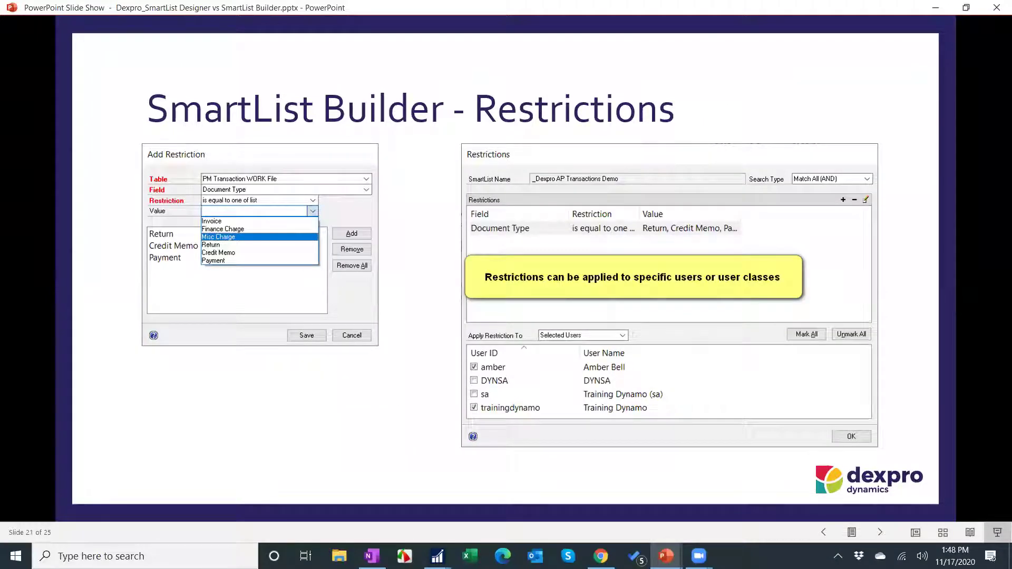
pyautogui.press('Right')
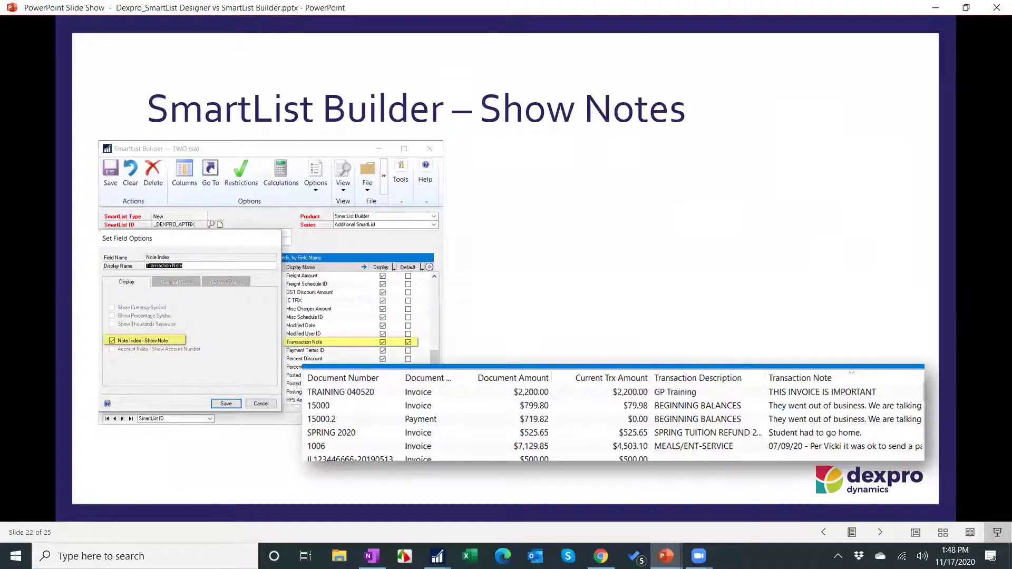
pyautogui.press('Right')
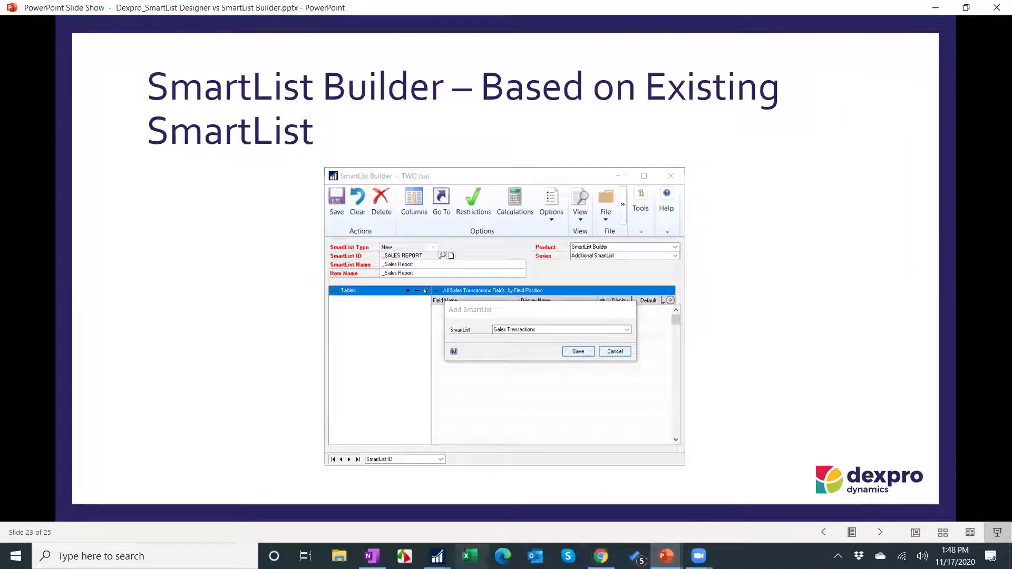
# Switch to the SmartList window in Dynamics GP and go to Vendor Transaction Inquiry from the first transaction of Payables Transactions
pyautogui.click(438, 556)
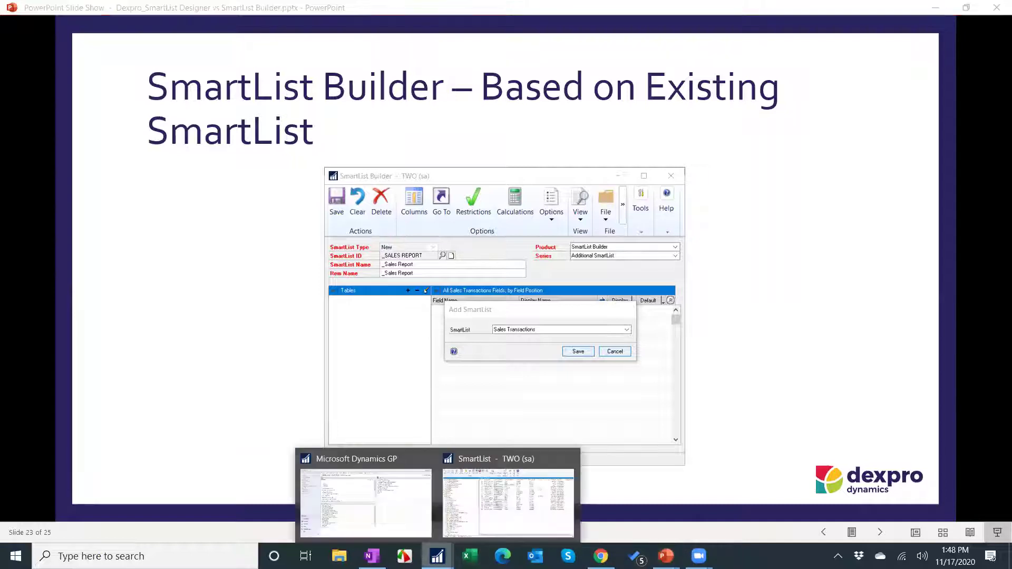
pyautogui.click(520, 506)
pyautogui.moveTo(541, 525); pyautogui.dragTo(734, 514)
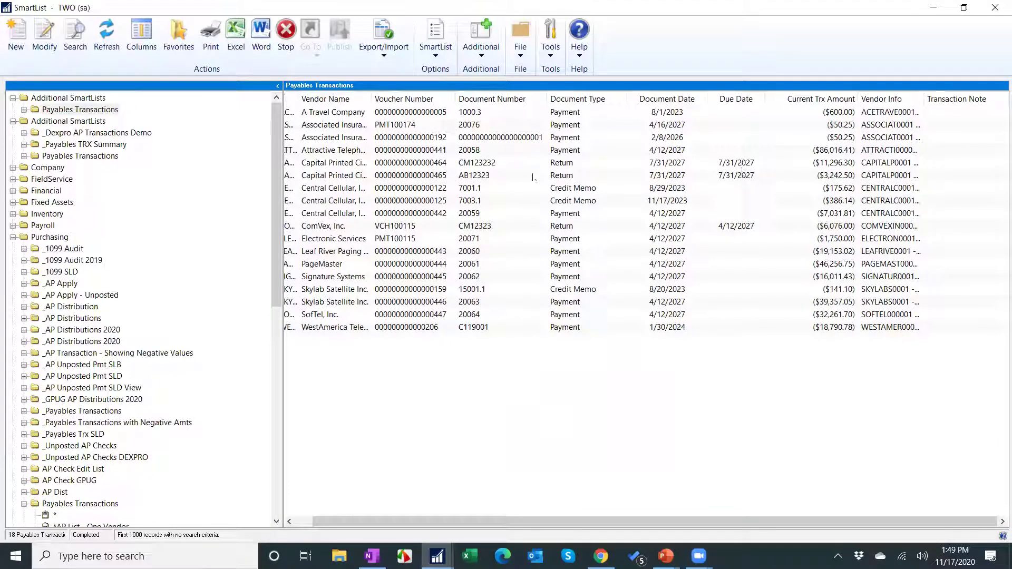
pyautogui.click(407, 115)
pyautogui.click(314, 52)
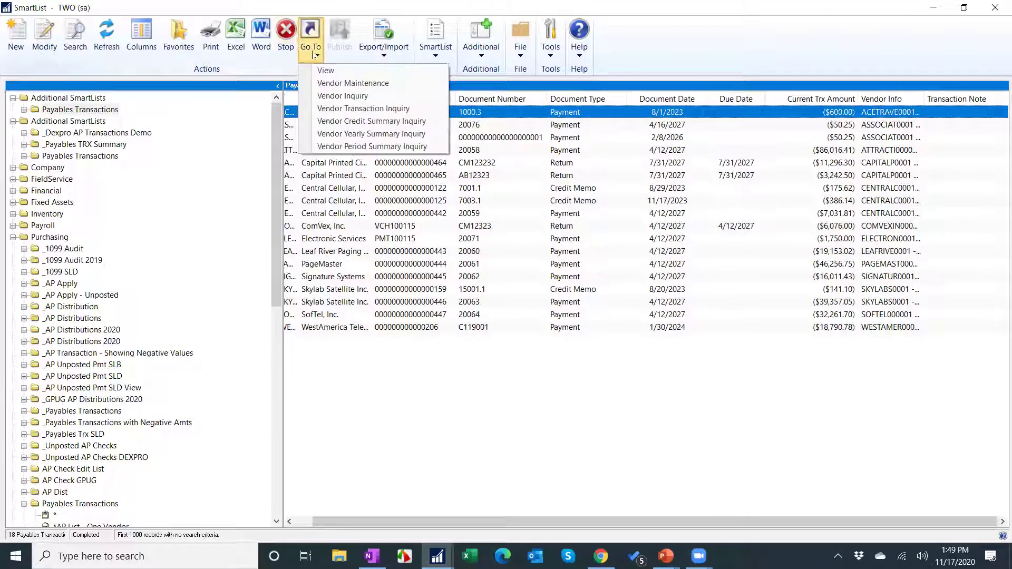
pyautogui.click(350, 112)
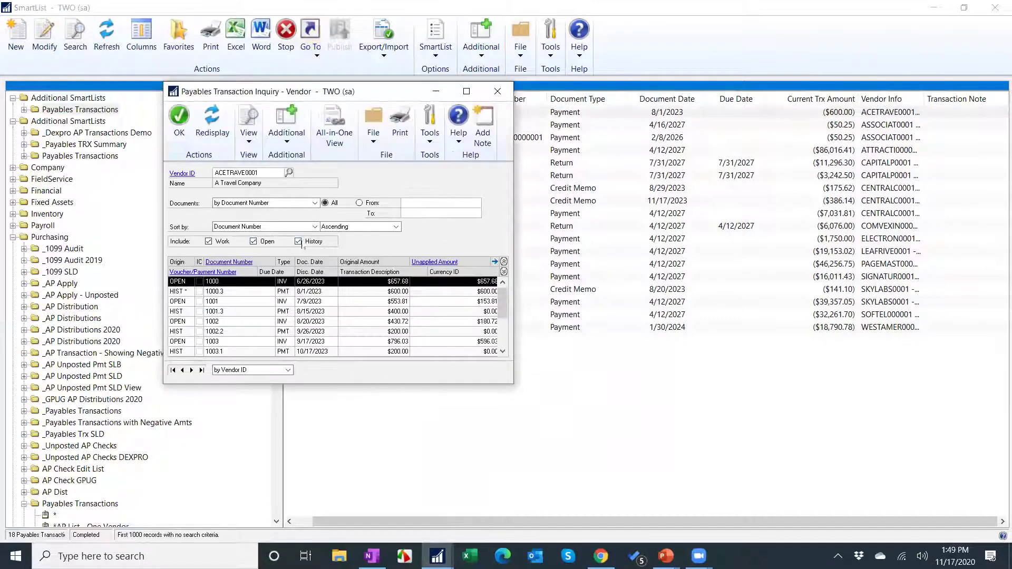
# Exclude History documents from the vendor's transaction inquiry, redisplay the list, and close the inquiry
pyautogui.click(298, 241)
pyautogui.click(207, 127)
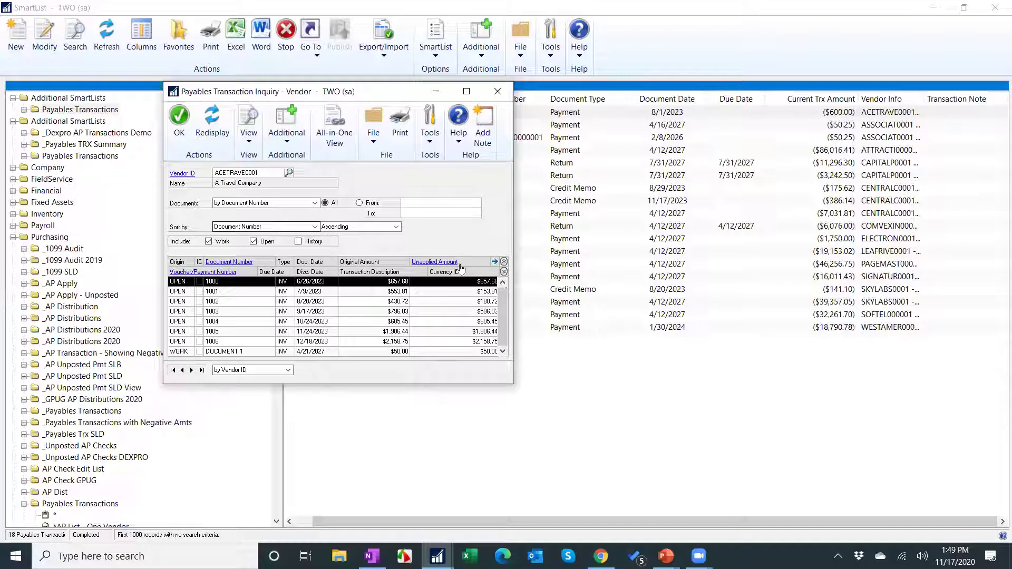
pyautogui.click(498, 91)
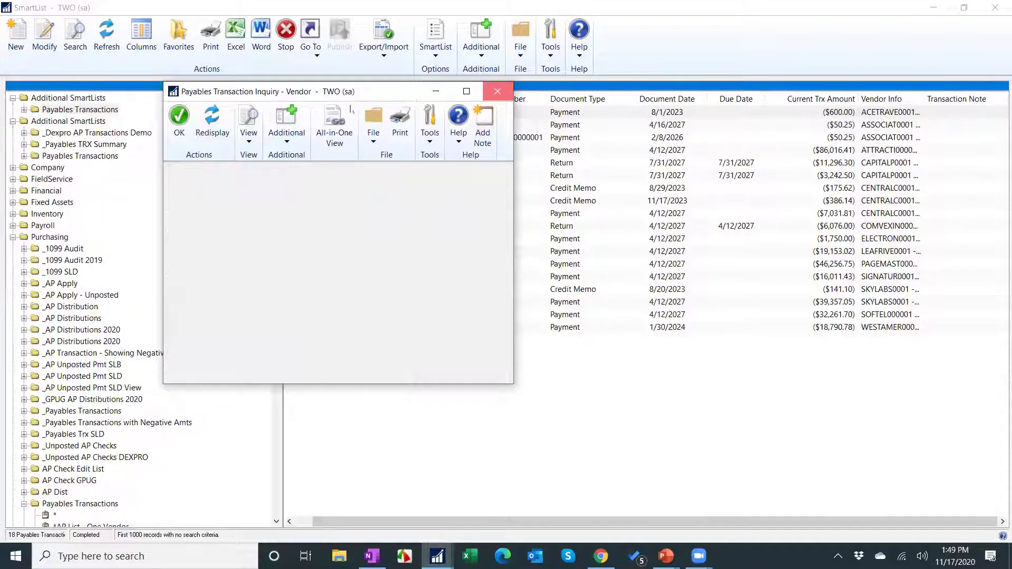
# Delete the Current Trx Amount and Document Type restrictions from the Payables Transactions SmartList, save it, and view its Transaction Note column
pyautogui.click(74, 48)
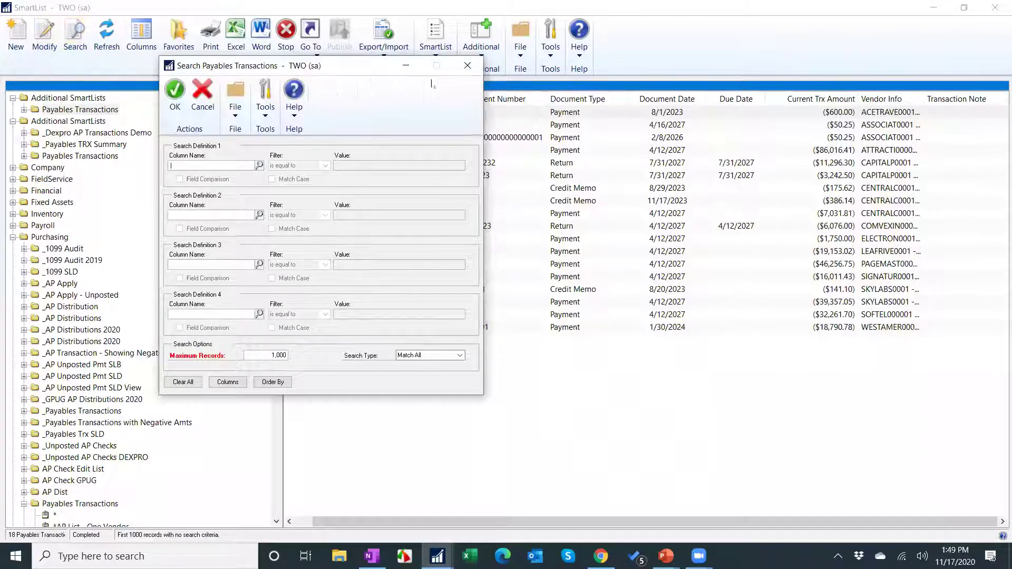
pyautogui.click(466, 67)
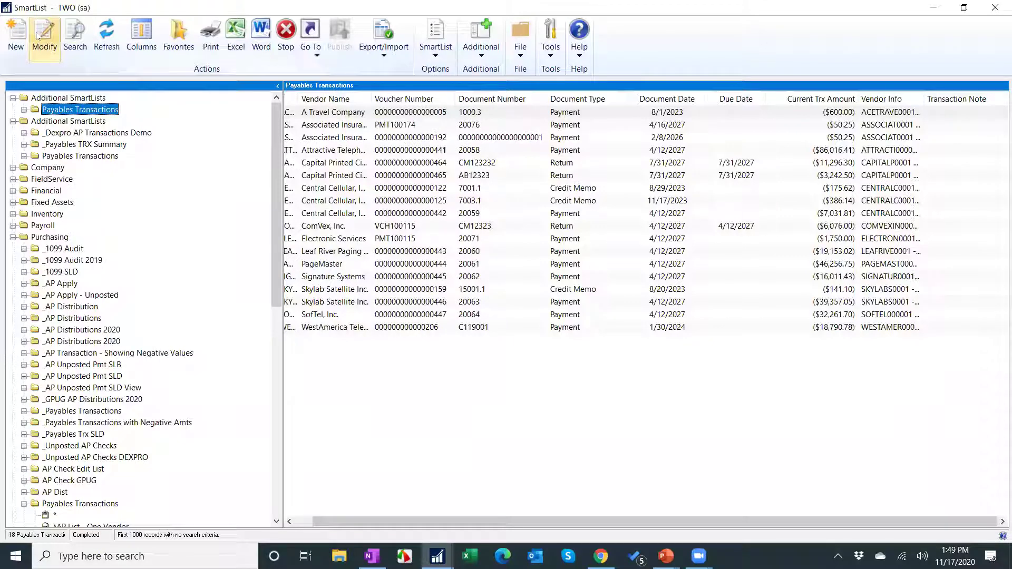
pyautogui.click(44, 37)
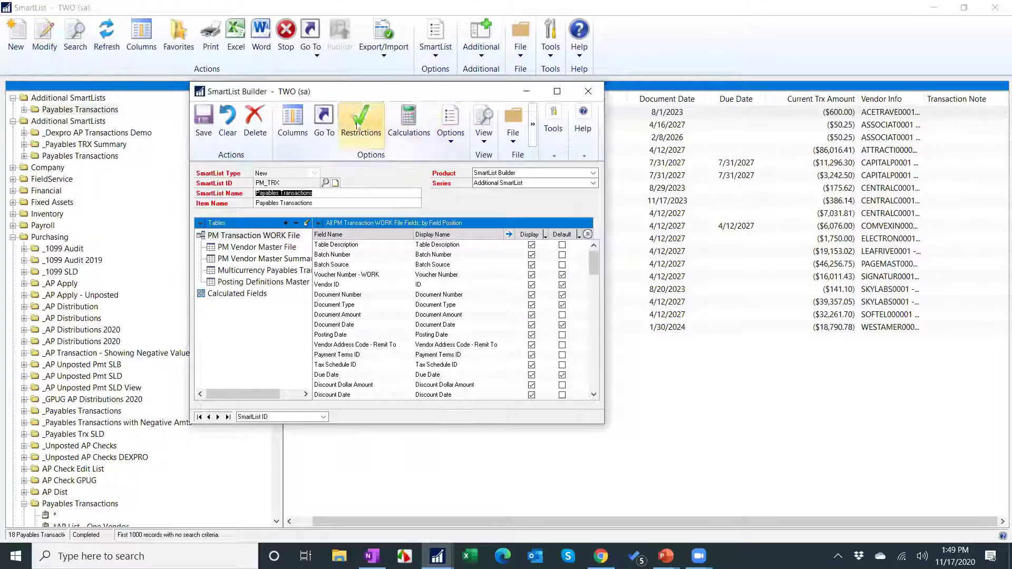
pyautogui.click(358, 125)
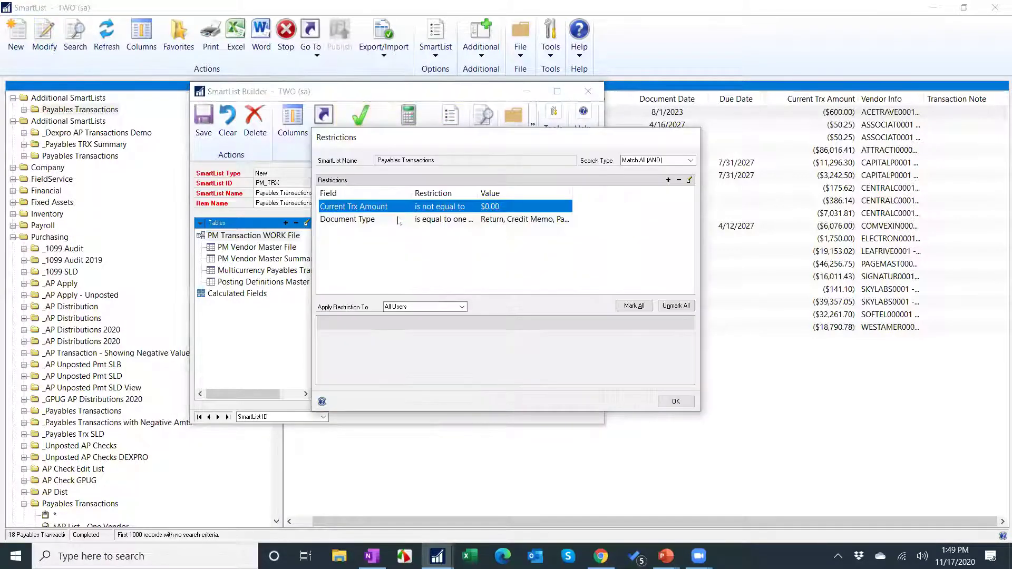
pyautogui.click(680, 181)
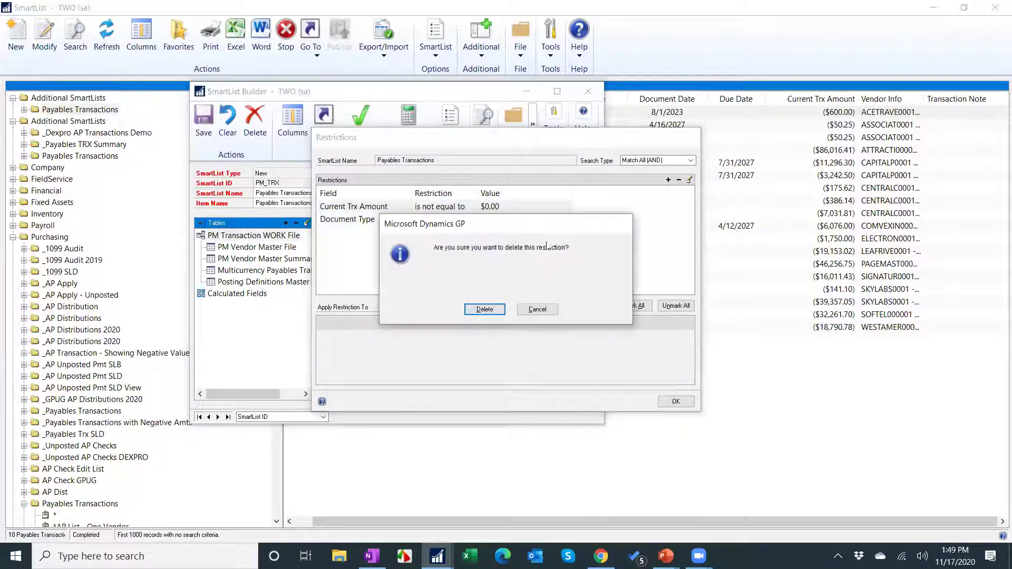
pyautogui.click(482, 308)
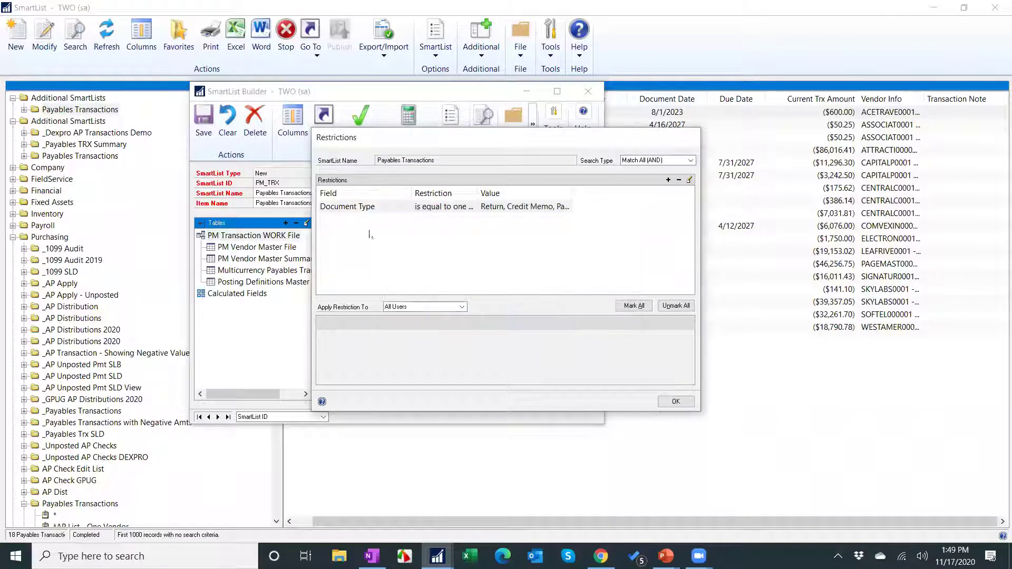
pyautogui.click(378, 209)
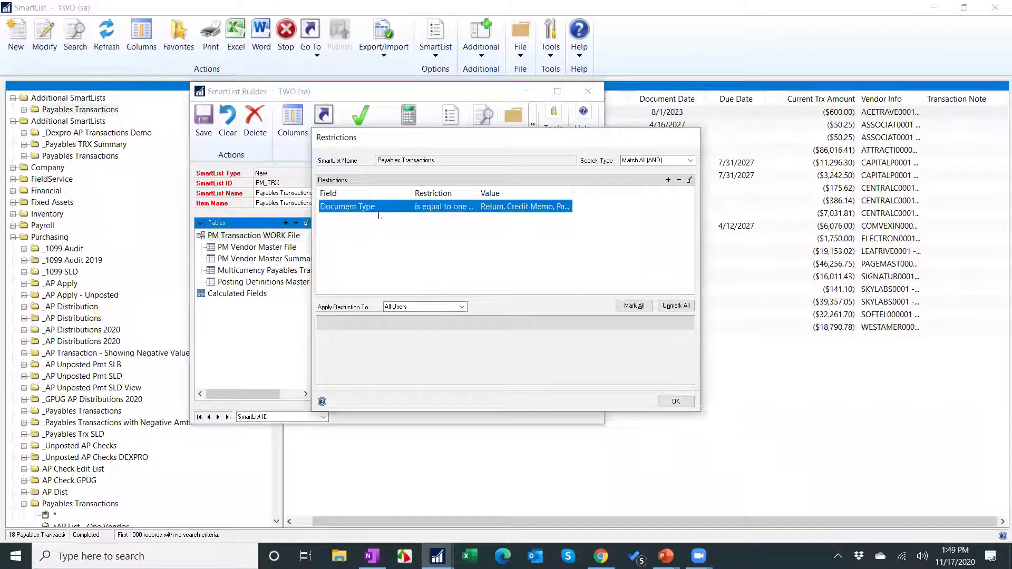
pyautogui.click(679, 180)
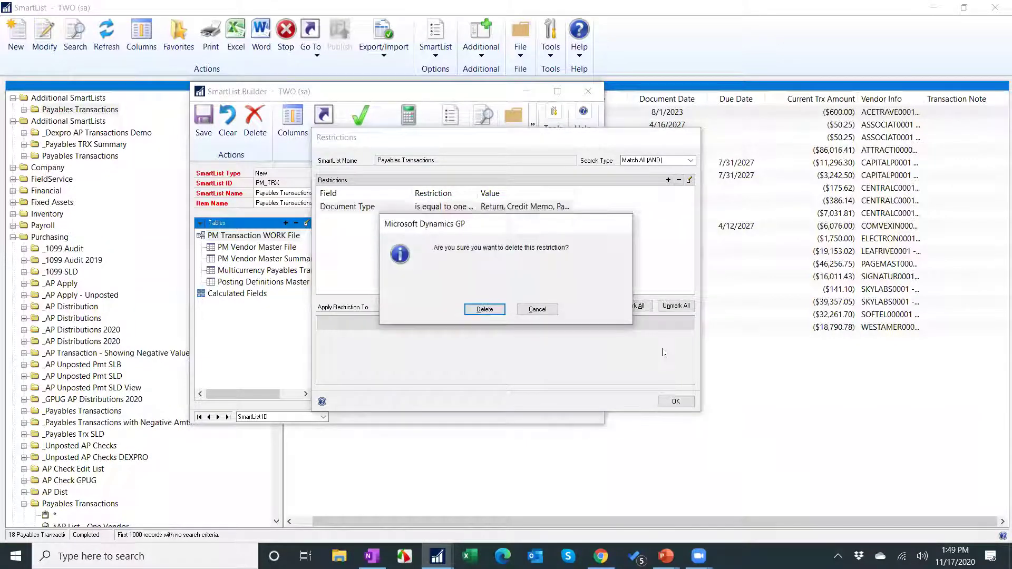
pyautogui.click(485, 310)
pyautogui.click(676, 401)
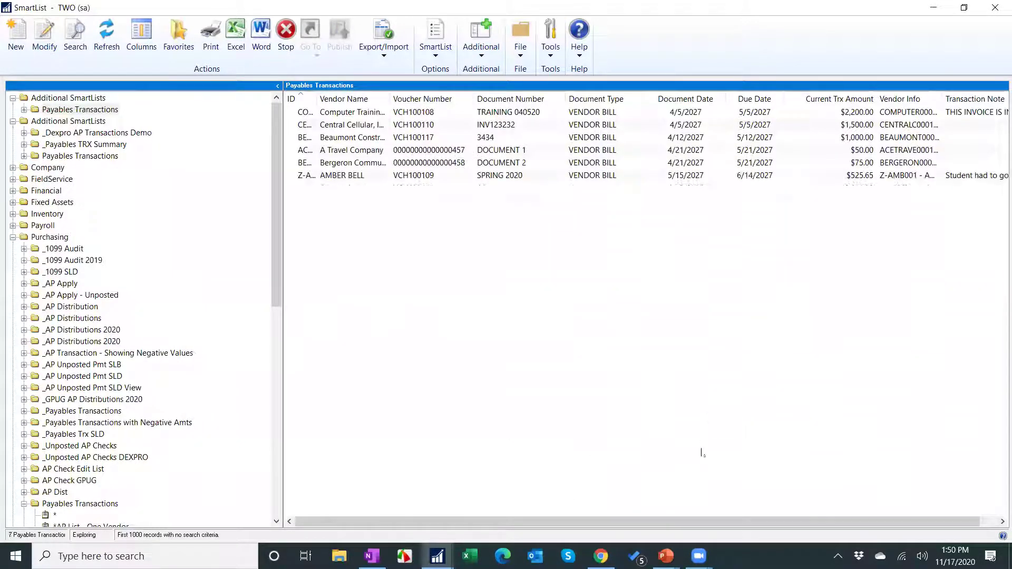
pyautogui.moveTo(688, 525); pyautogui.dragTo(848, 517)
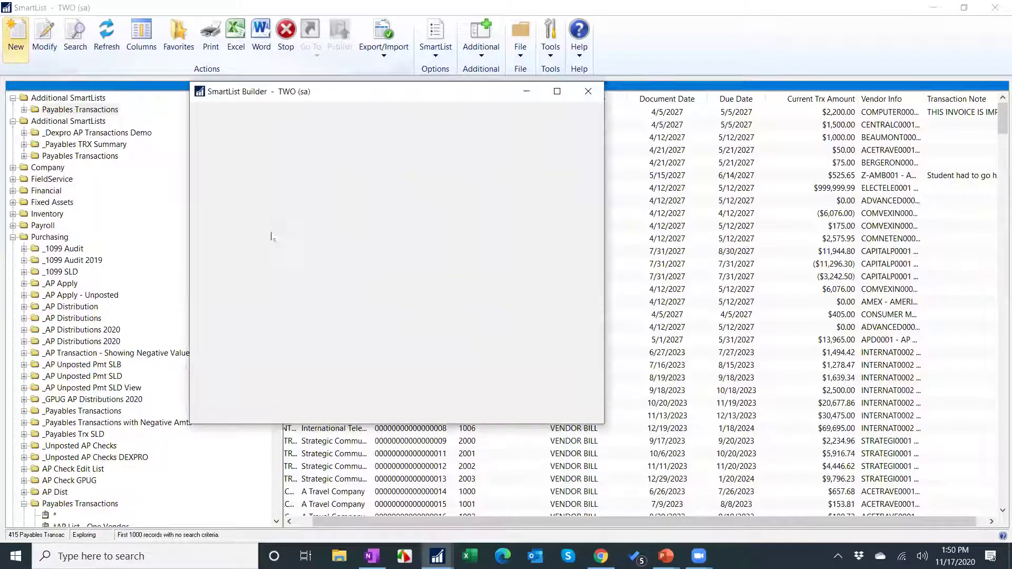
pyautogui.click(285, 223)
pyautogui.click(321, 253)
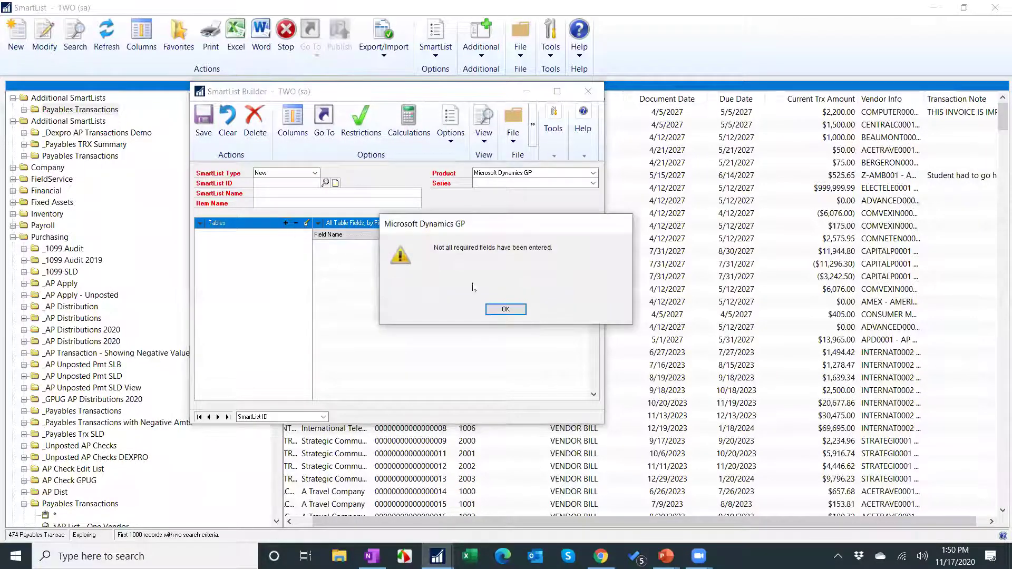
pyautogui.click(517, 308)
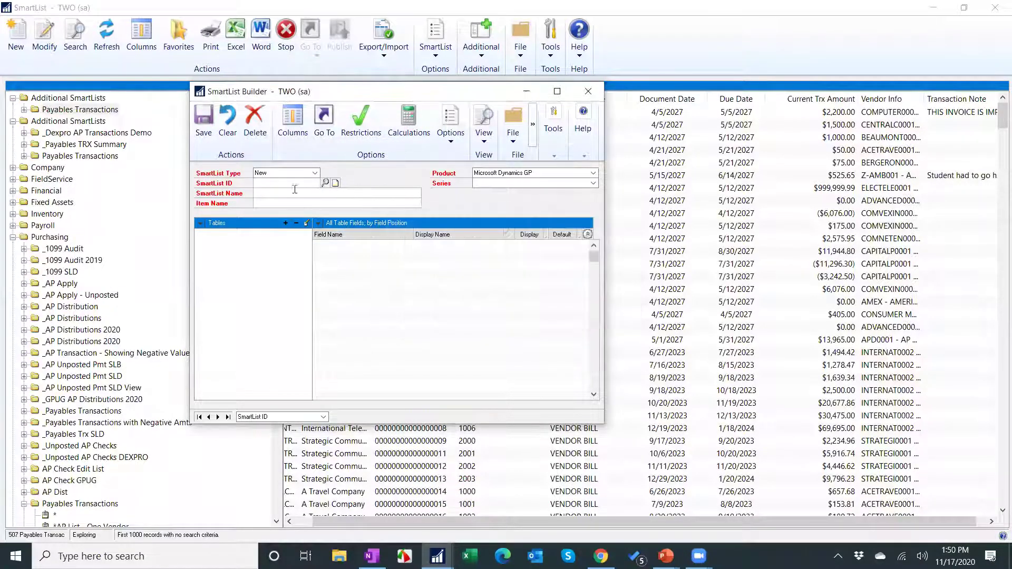
# Define a new SmartList with ID TEST and name test for product Microsoft Dynamics GP and series Purchasing
pyautogui.click(266, 184)
pyautogui.write('TEST')
pyautogui.press('Tab')
pyautogui.write('te')
pyautogui.press('Tab')
pyautogui.press('Tab')
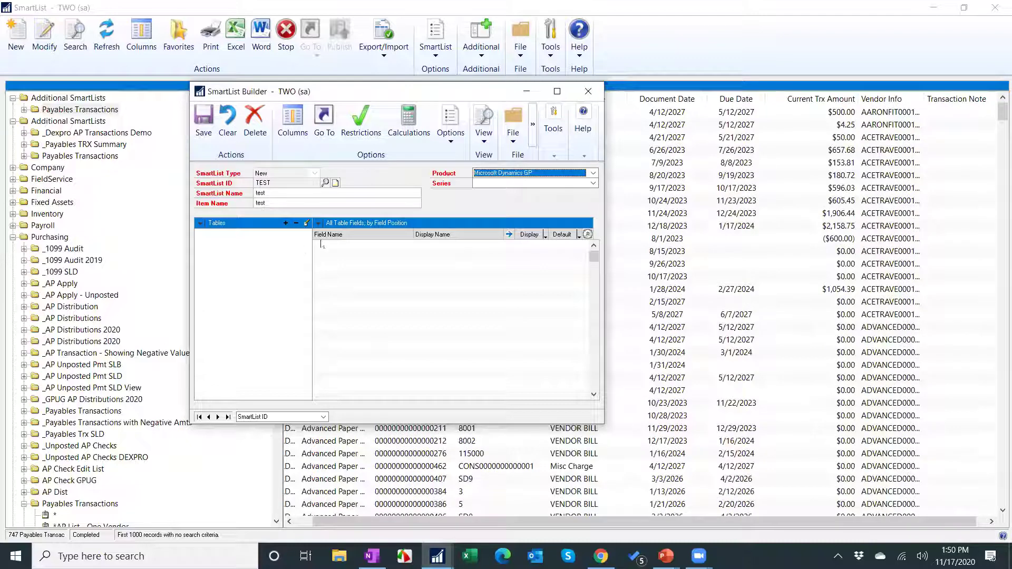
pyautogui.press('Tab')
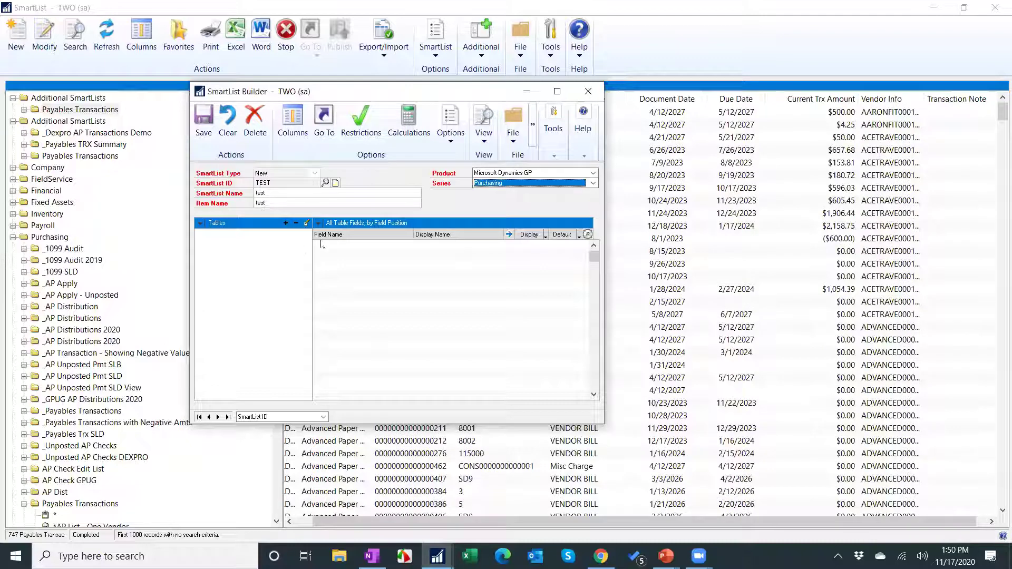
# Add the existing Payables Transactions SmartList as the source of the test SmartList, and delete the test SmartList
pyautogui.click(285, 223)
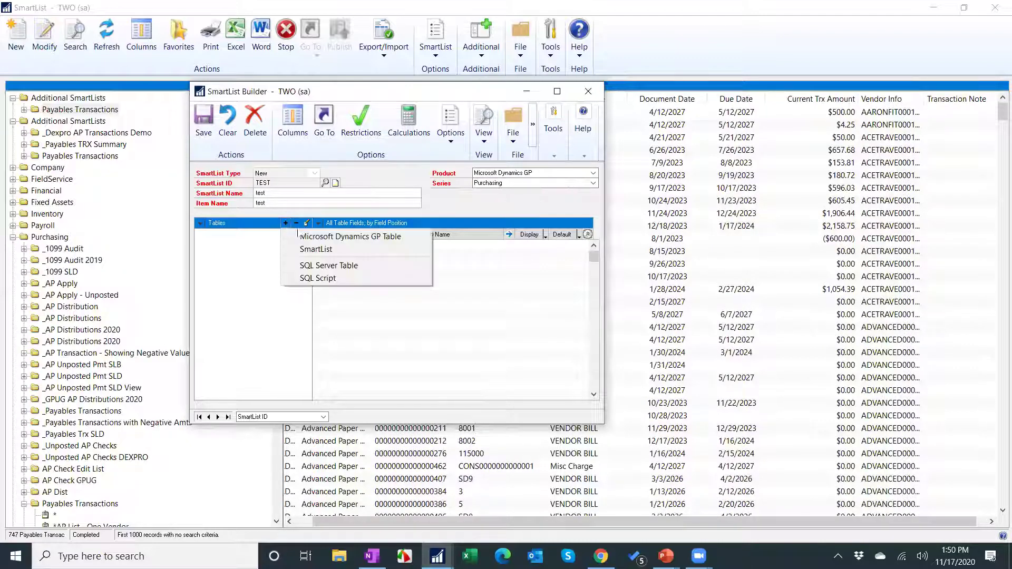
pyautogui.click(325, 251)
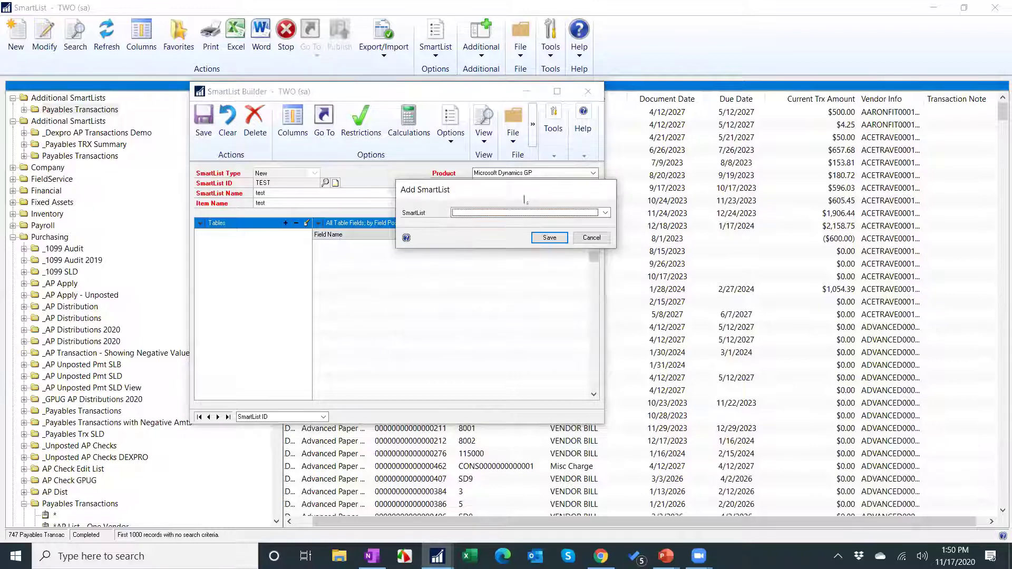
pyautogui.click(524, 213)
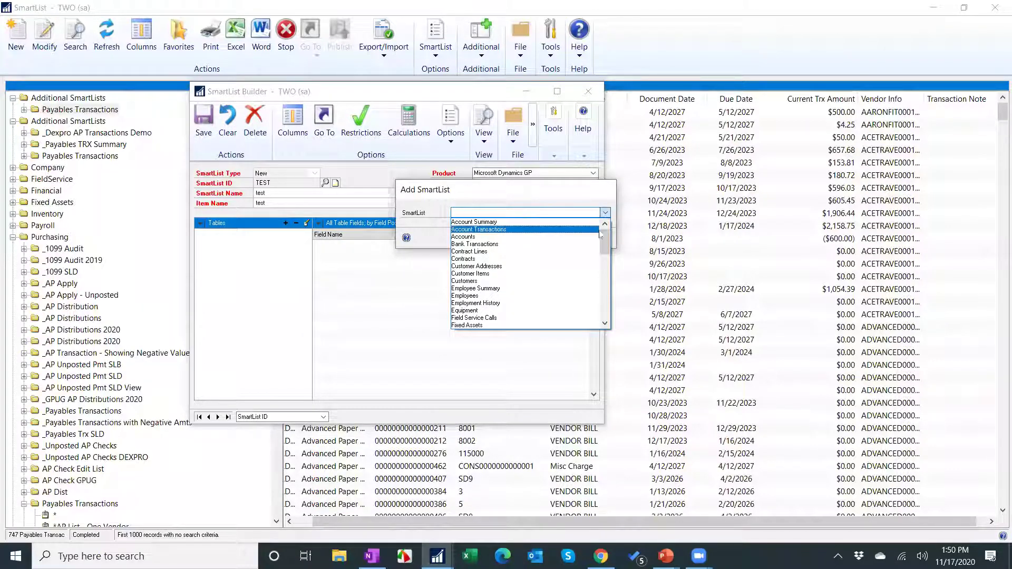
pyautogui.moveTo(605, 240); pyautogui.dragTo(595, 294)
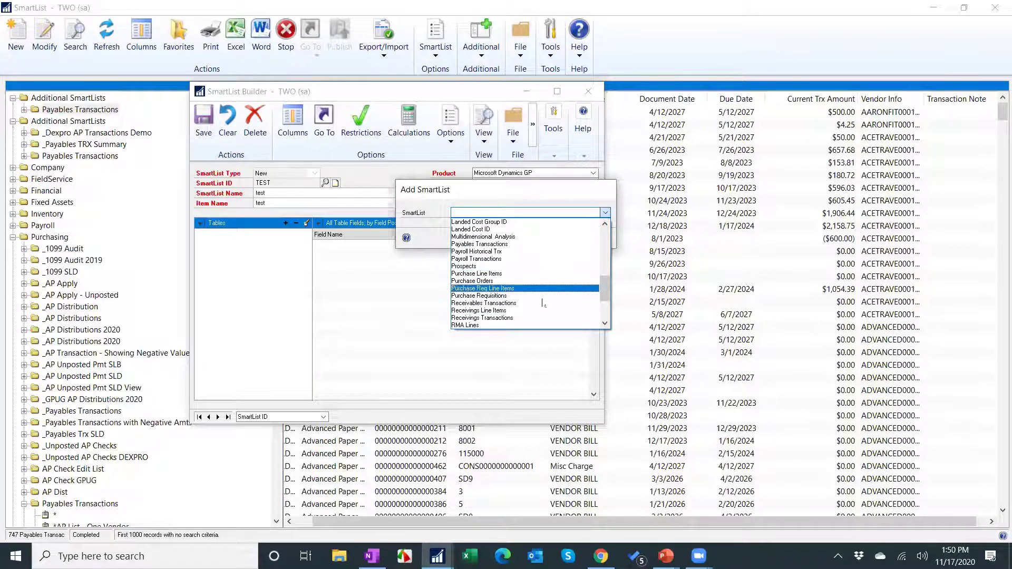
pyautogui.click(521, 244)
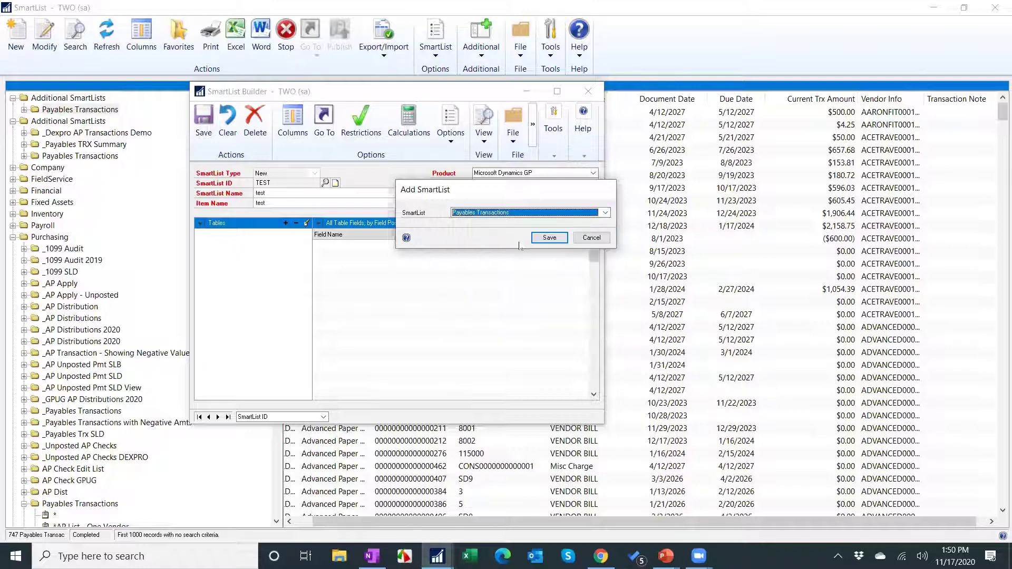
pyautogui.click(564, 239)
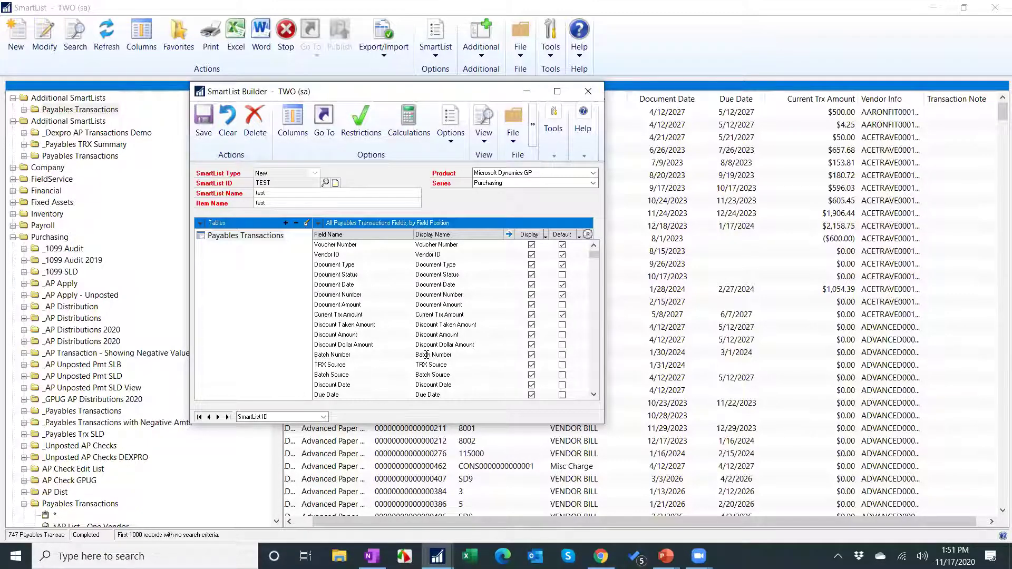
pyautogui.click(253, 122)
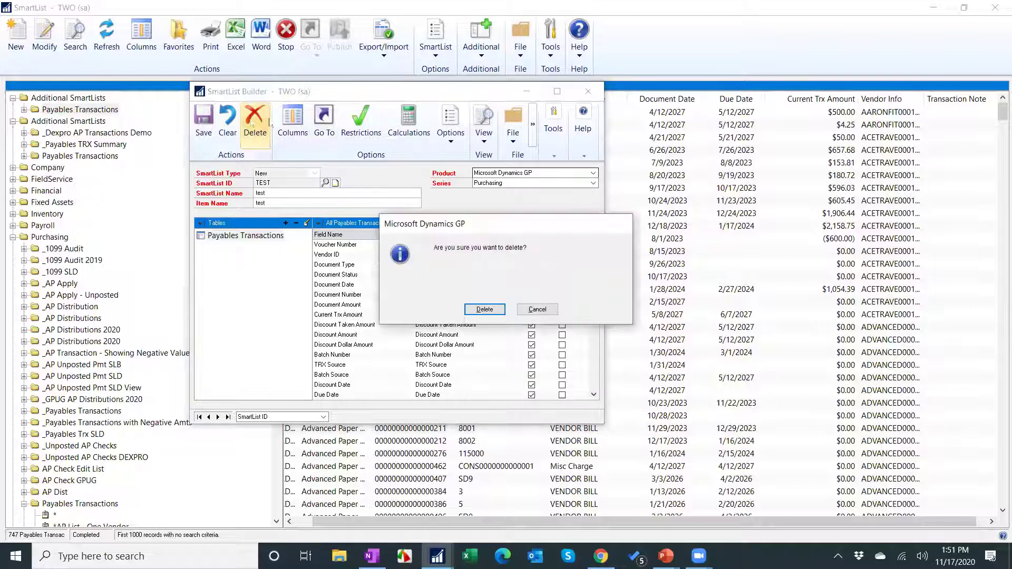
pyautogui.click(484, 310)
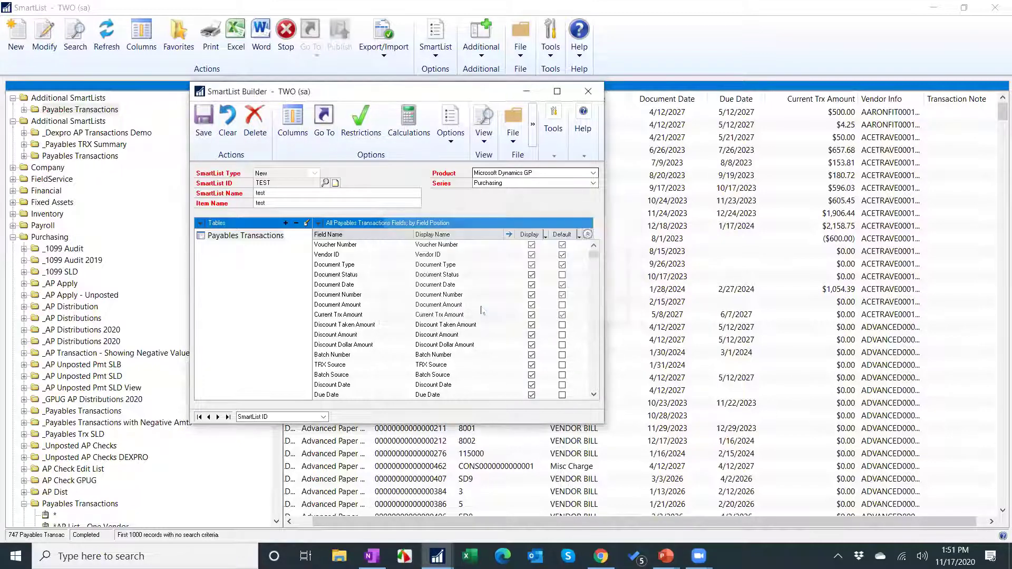
# View the _Dexpro AP Transactions Demo and _Payables TRX Summary SmartLists, sort the summary by Vendor ID, and examine its rows per vendor and document type
pyautogui.click(82, 134)
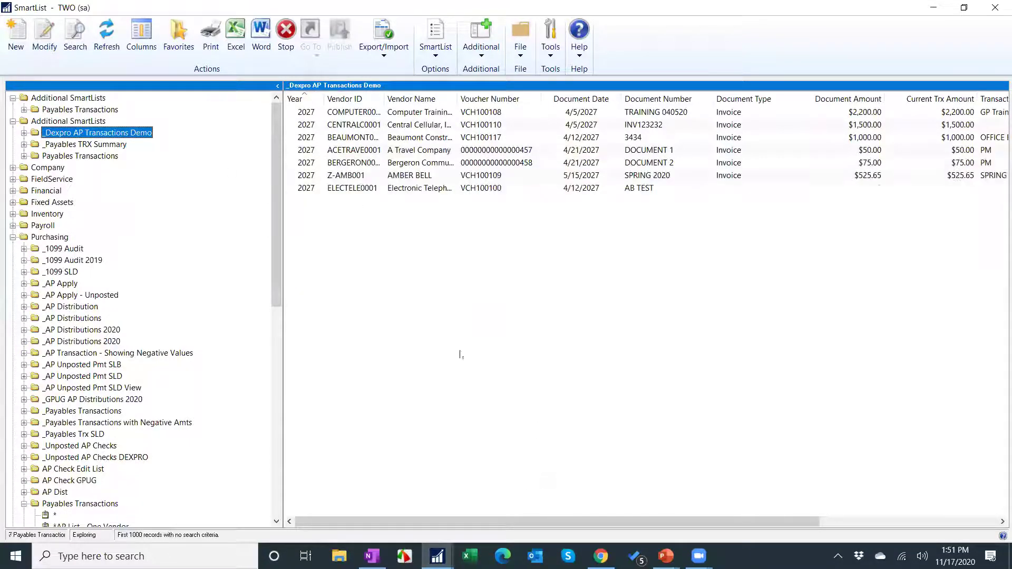
pyautogui.click(92, 148)
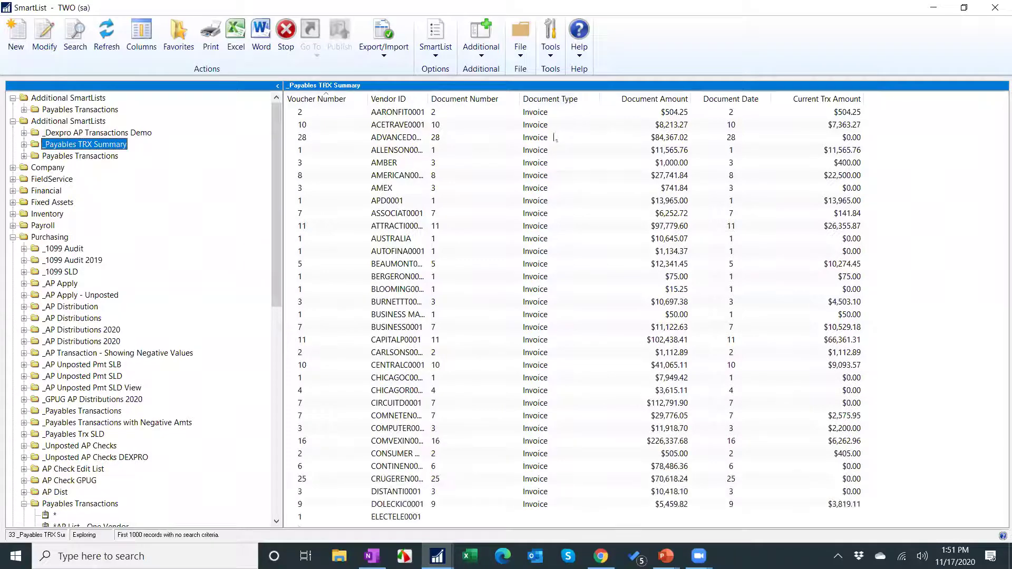
pyautogui.click(436, 98)
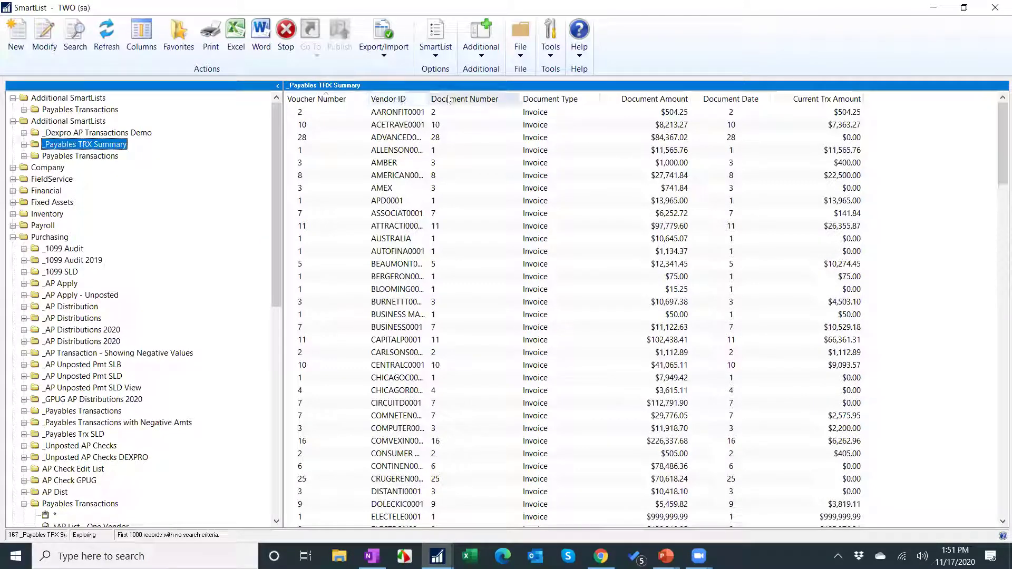
pyautogui.click(400, 99)
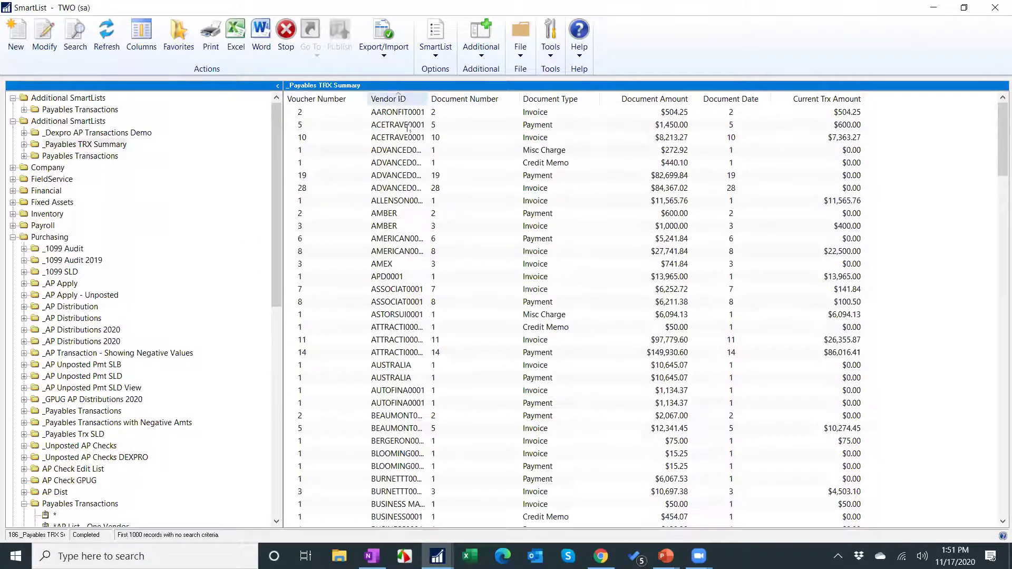
pyautogui.click(409, 130)
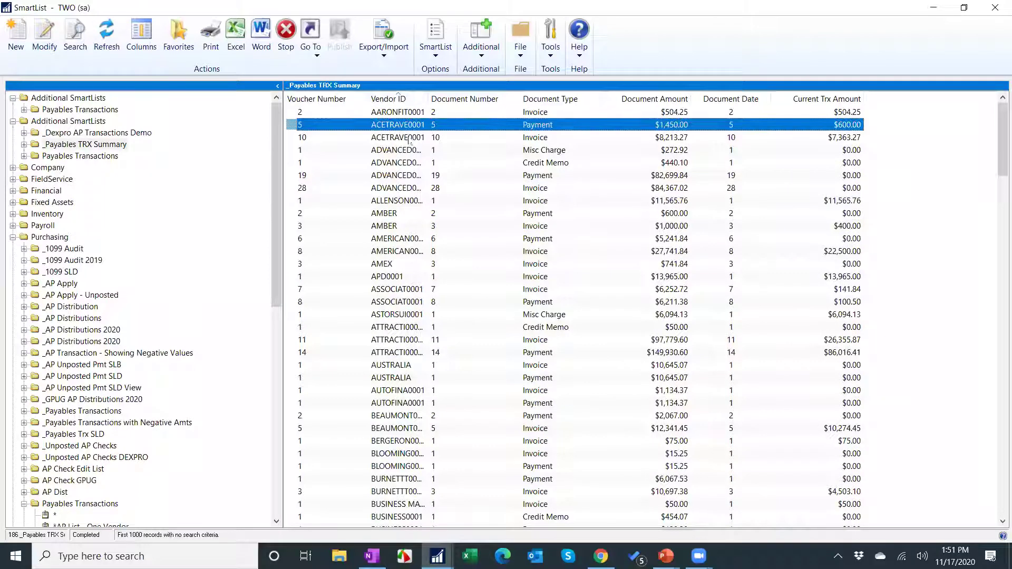
pyautogui.click(410, 140)
pyautogui.click(409, 150)
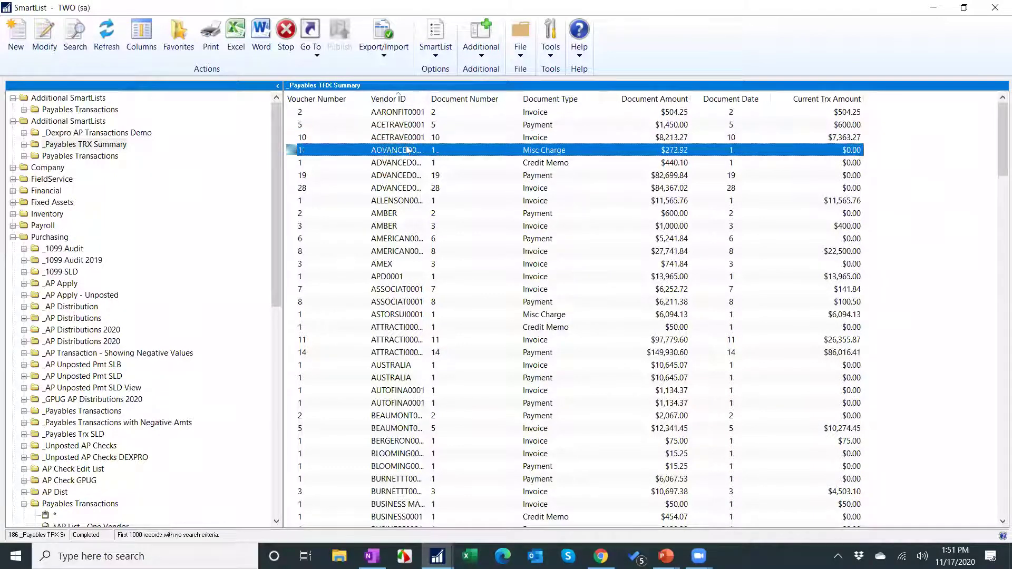
pyautogui.click(408, 162)
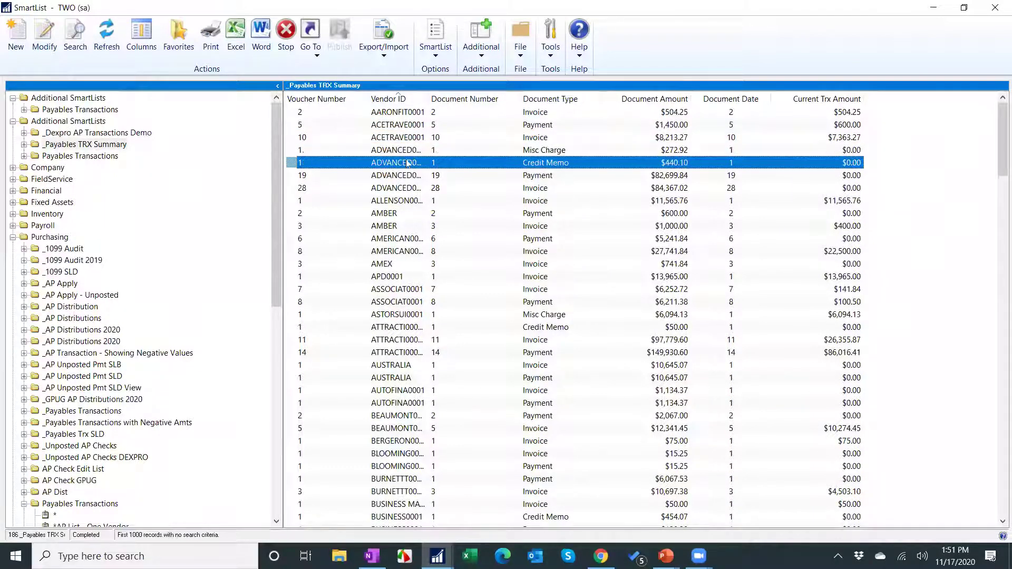
pyautogui.click(401, 189)
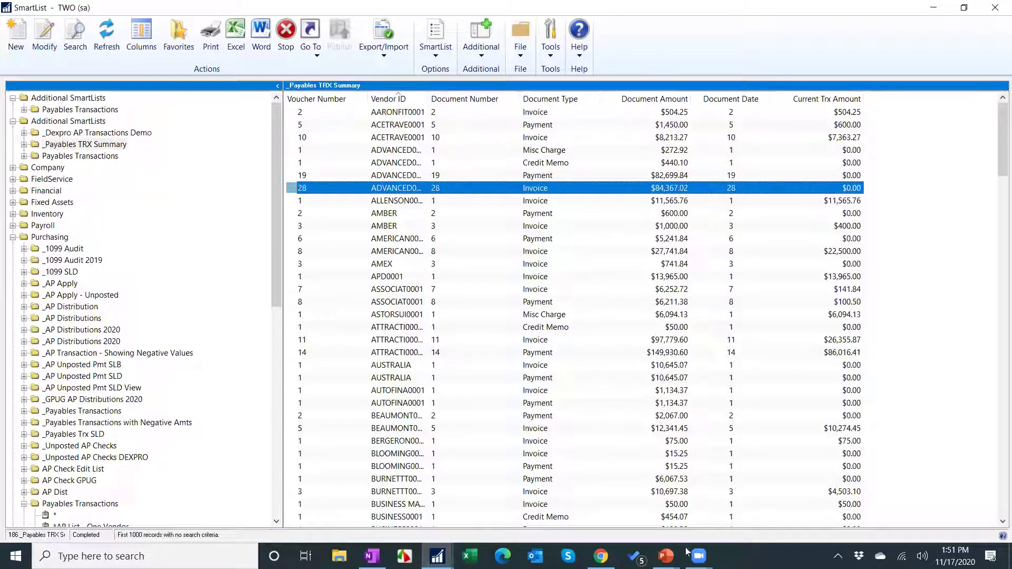
# Switch to the PowerPoint slide show and advance to the SmartList Builder Bootcamp slide
pyautogui.moveTo(666, 556)
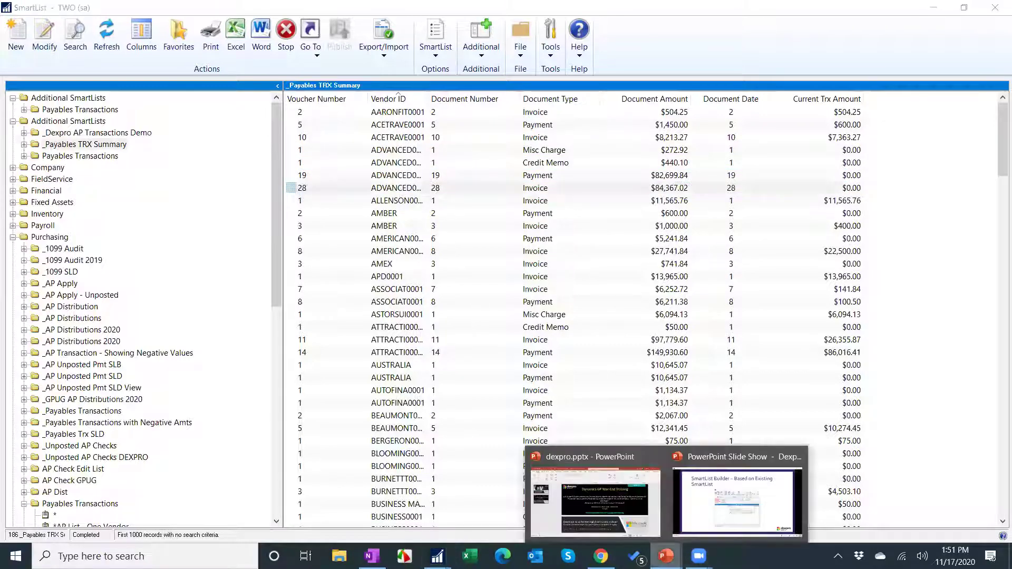
pyautogui.click(715, 487)
pyautogui.click(714, 486)
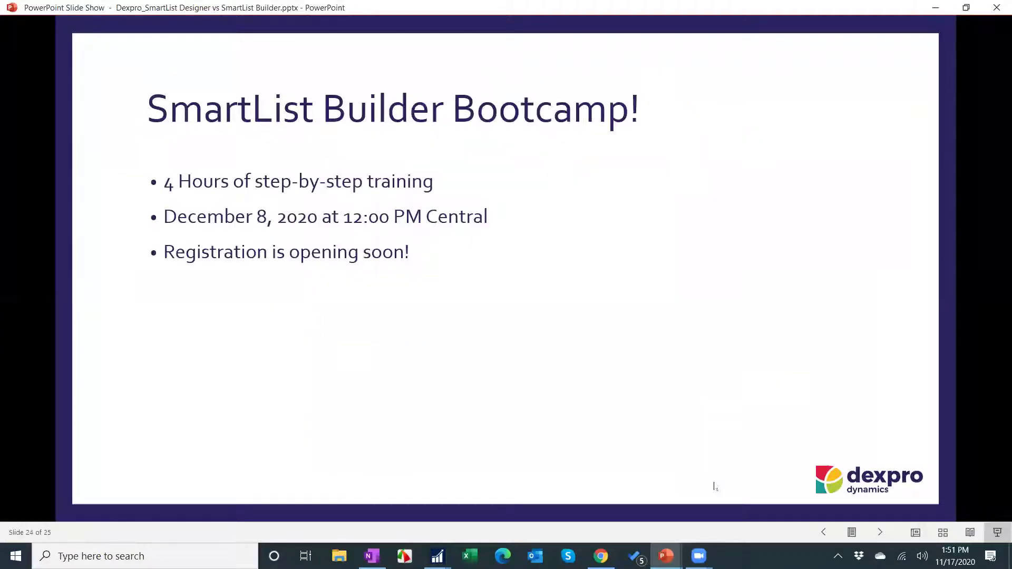